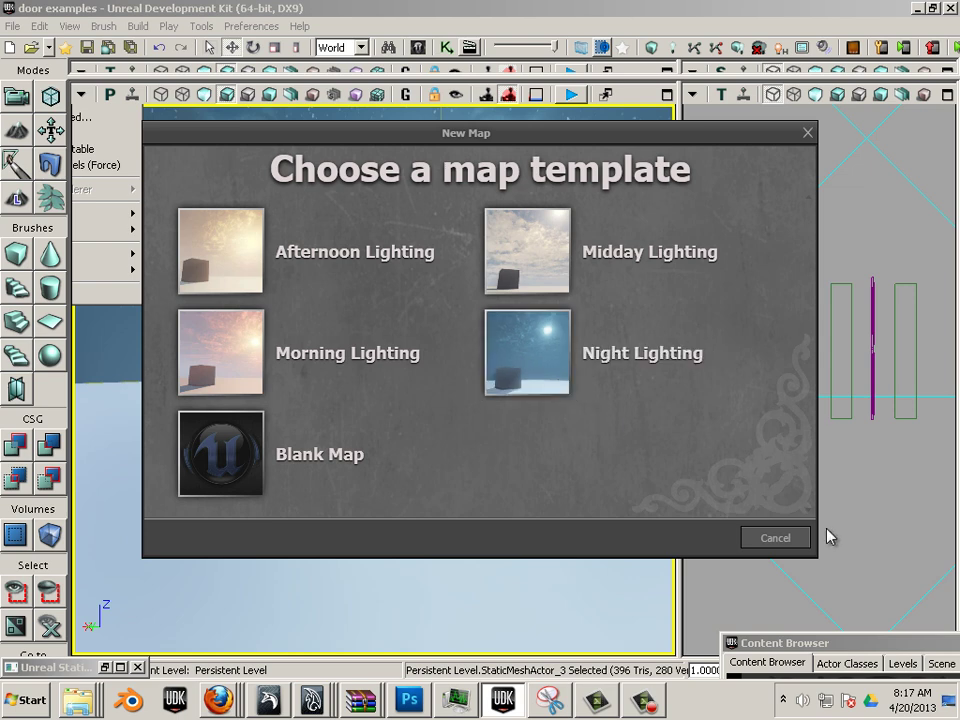
Step: Disable the bEnabled option of the dominant directional light above the cube
left_click(808, 132)
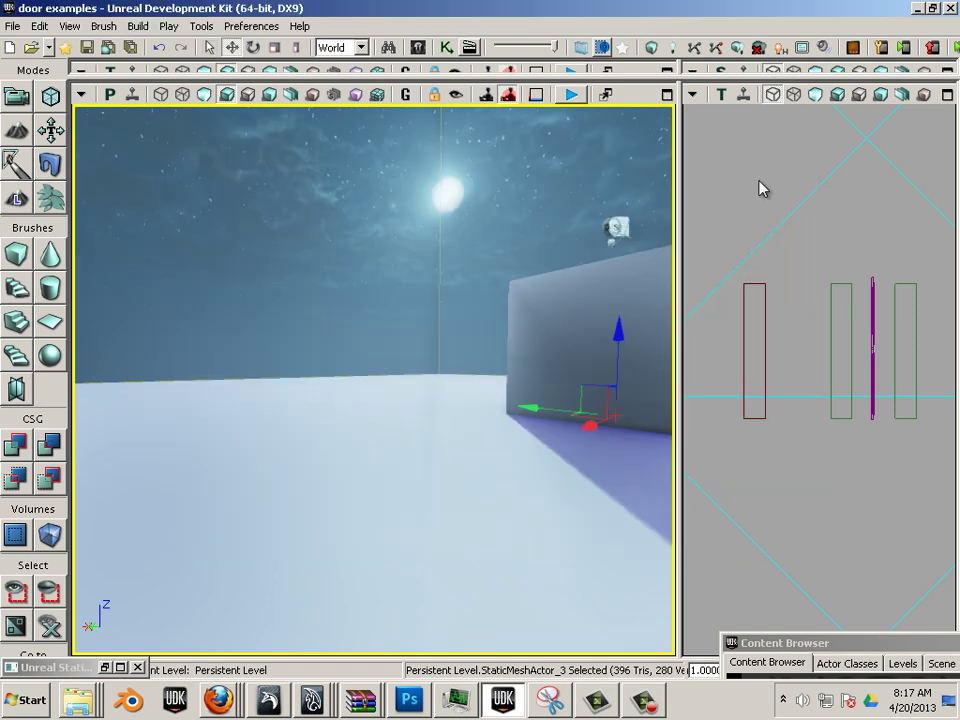
left_click_drag(403, 347, 574, 437)
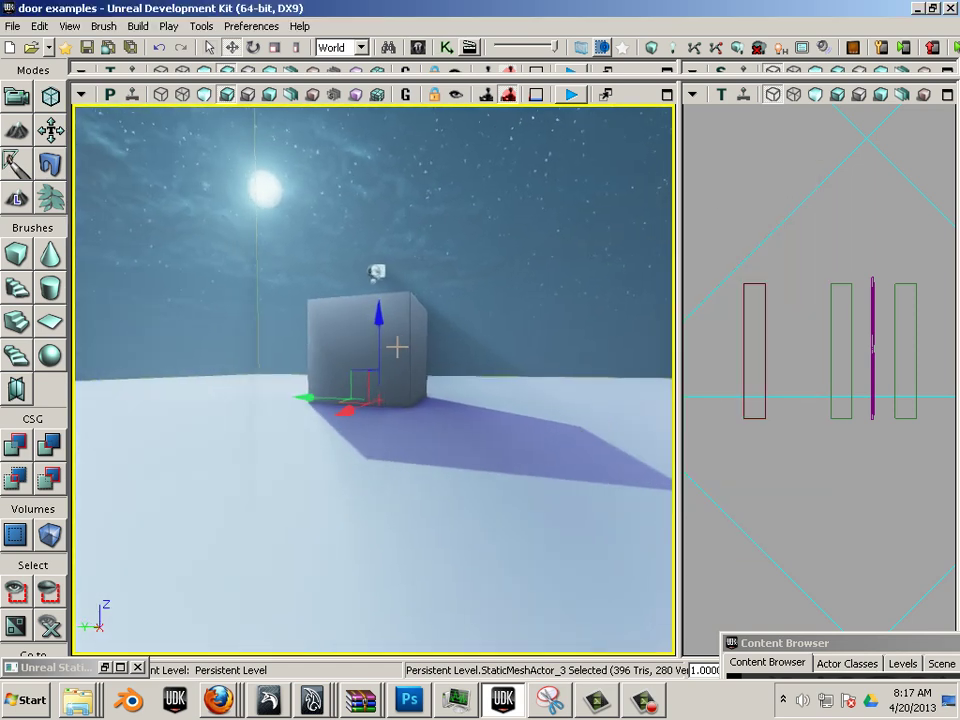
left_click_drag(397, 316, 389, 346)
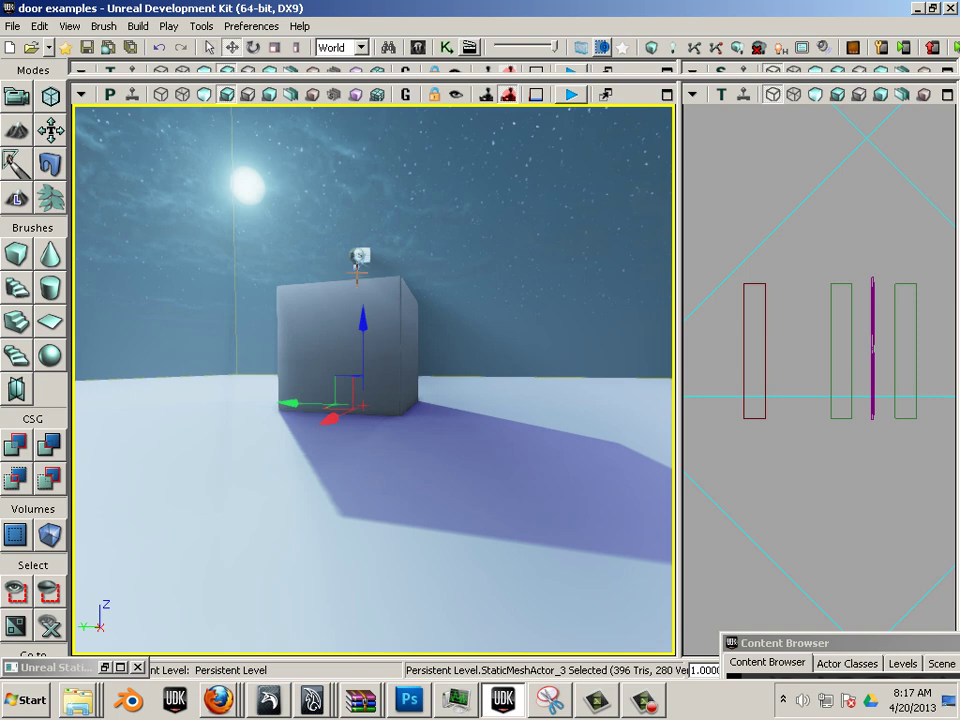
left_click(357, 257)
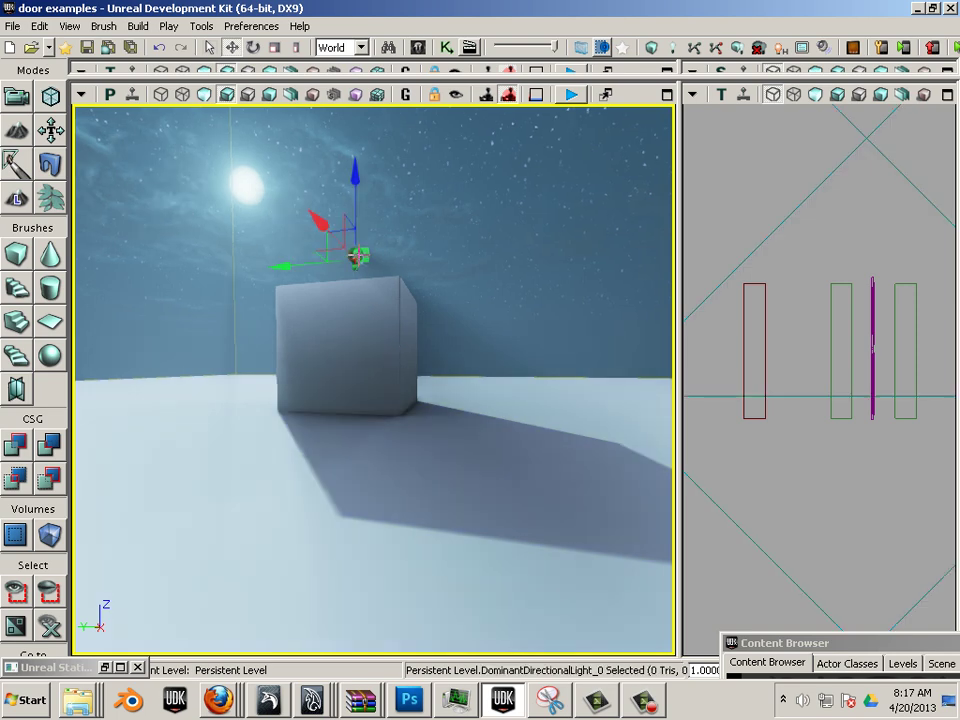
left_click_drag(357, 257, 399, 153)
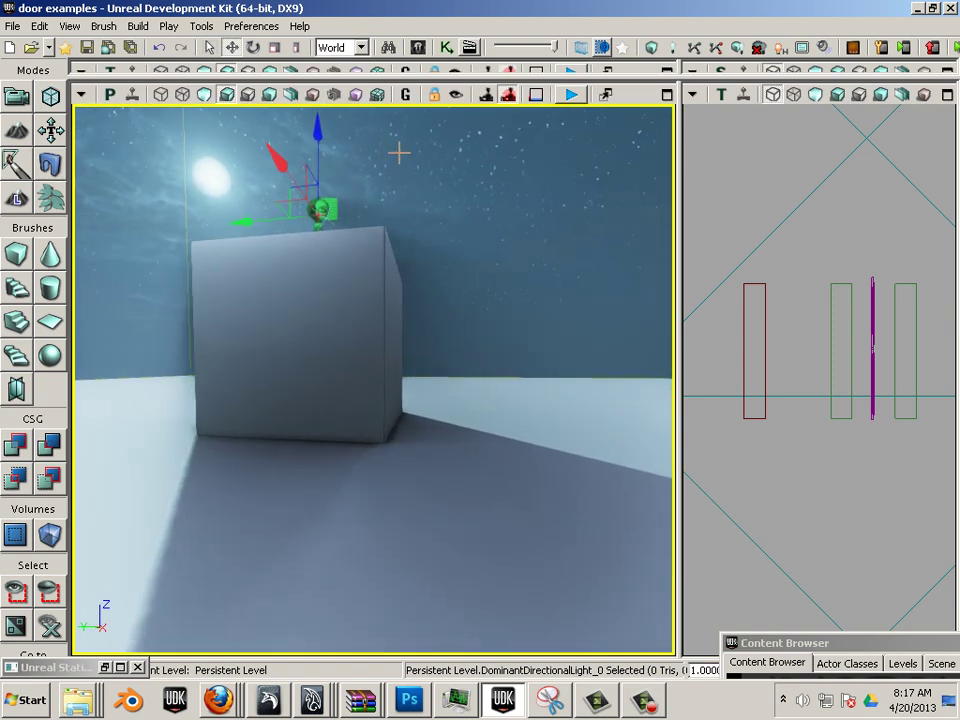
left_click_drag(350, 324, 378, 190)
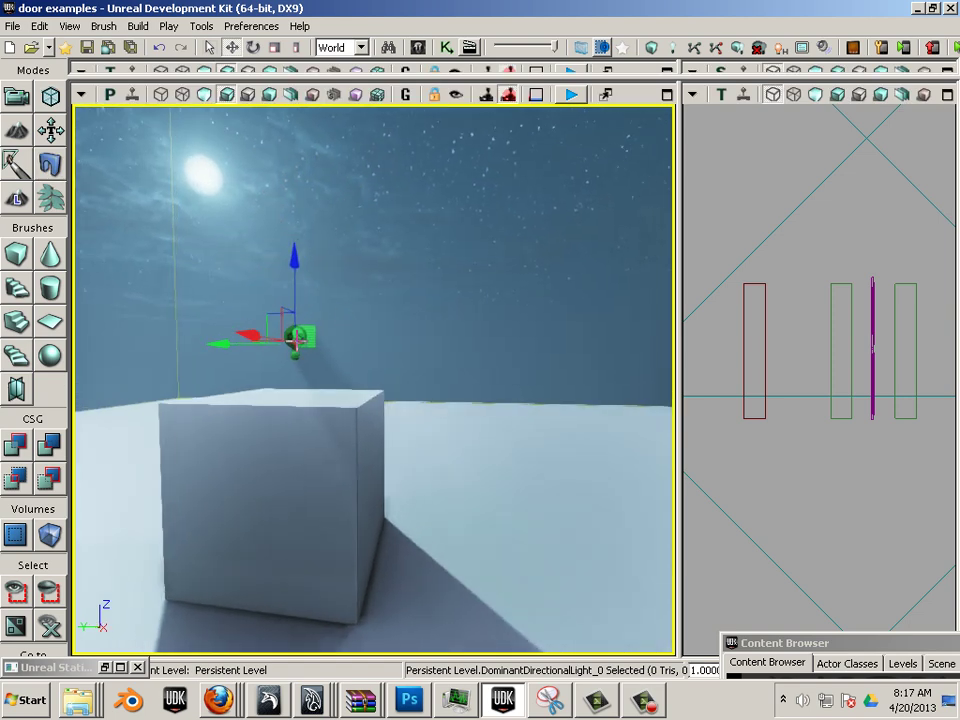
double_click(296, 341)
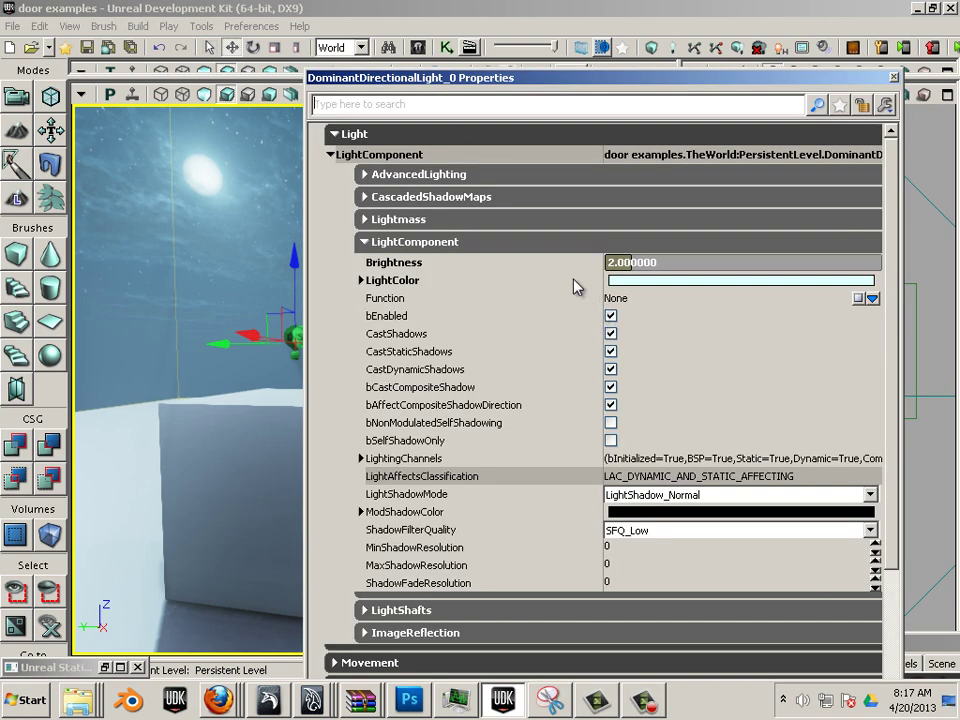
left_click(610, 316)
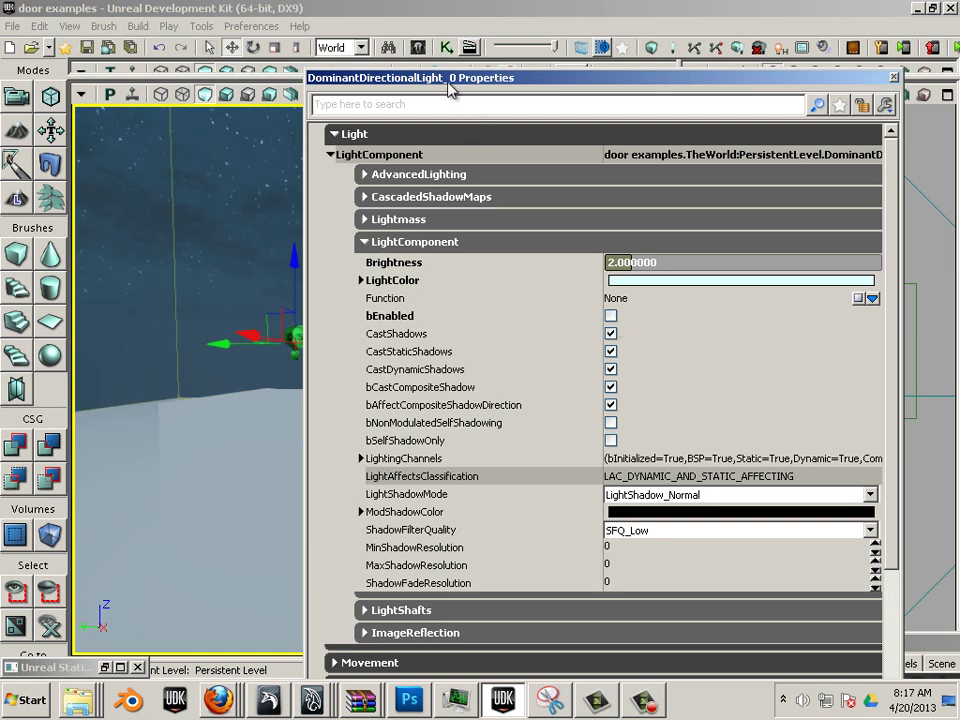
Step: Move the light's properties window aside and show the perspective viewport in Detail Lighting mode
left_click_drag(487, 85, 804, 147)
left_click_drag(403, 326, 330, 452)
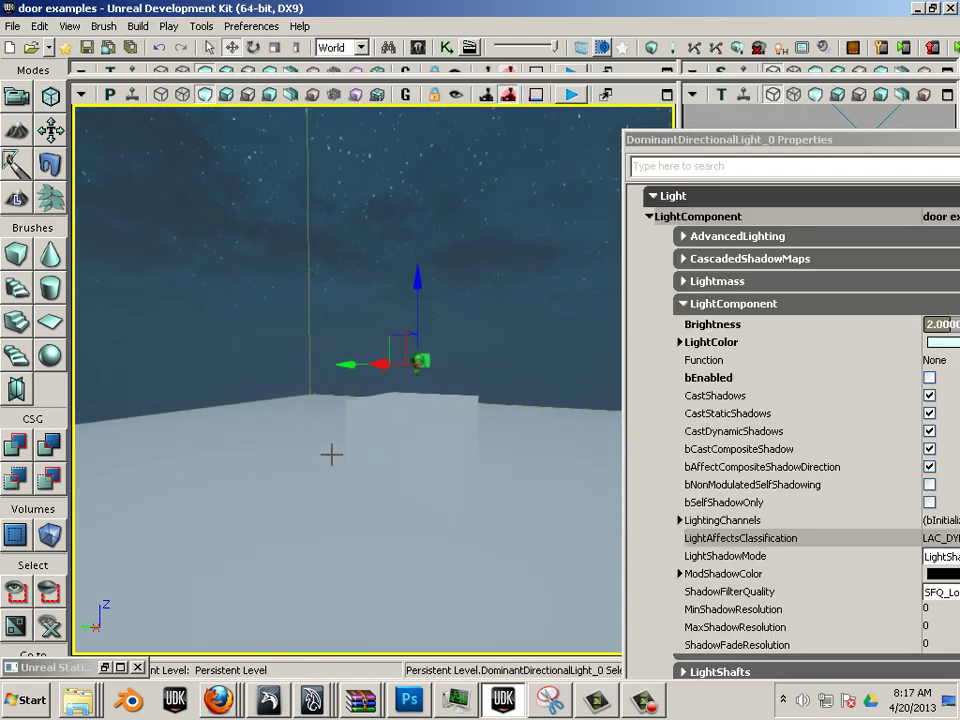
left_click(247, 95)
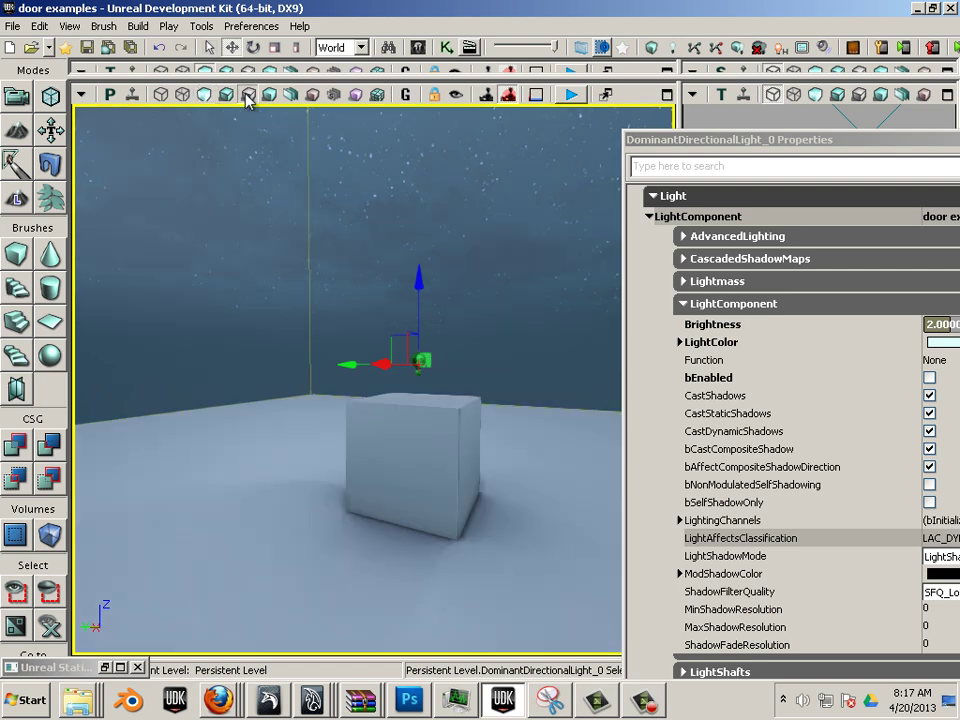
mouse_move(251, 495)
left_mouse_down()
mouse_move(461, 531)
mouse_move(407, 540)
mouse_move(251, 492)
left_mouse_up()
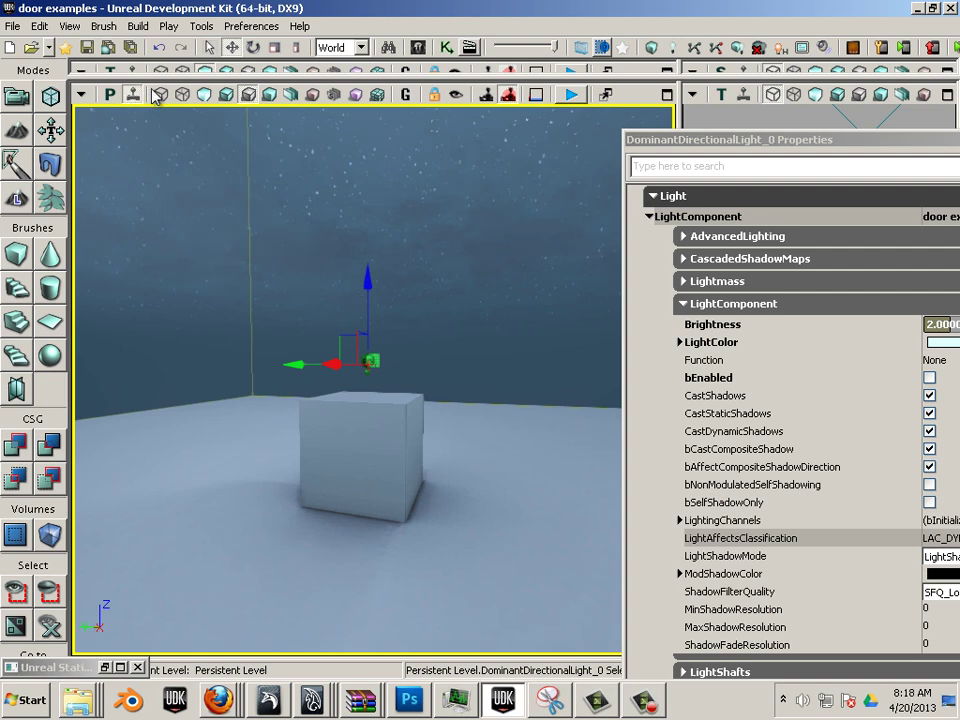
Step: Enlarge the upper viewports slightly and open the level's World Properties
left_click_drag(118, 60, 156, 218)
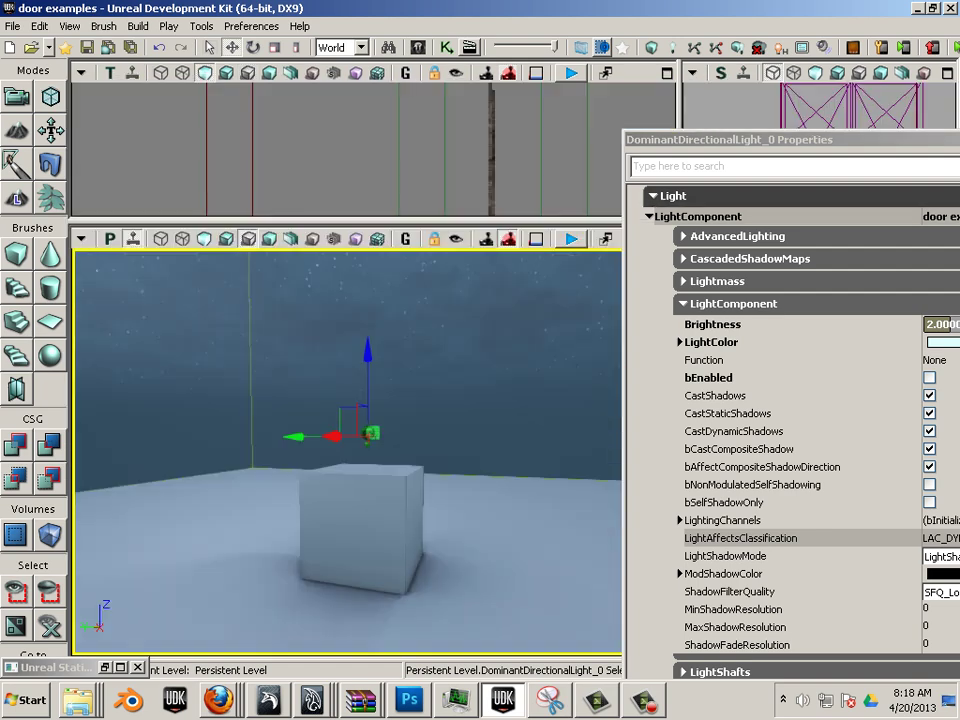
left_click(130, 27)
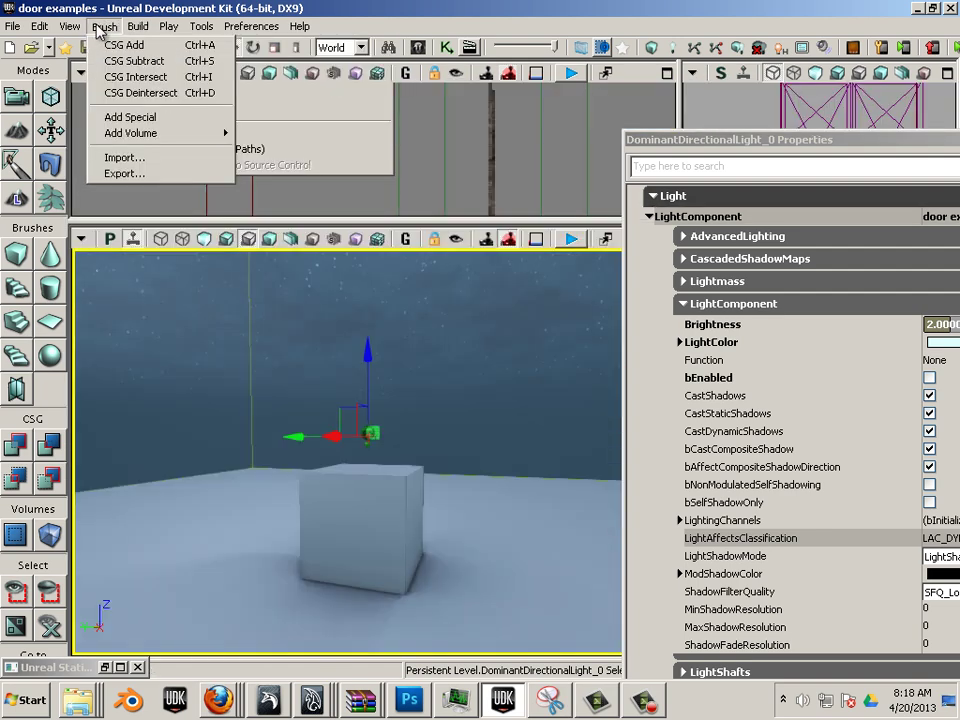
mouse_move(155, 28)
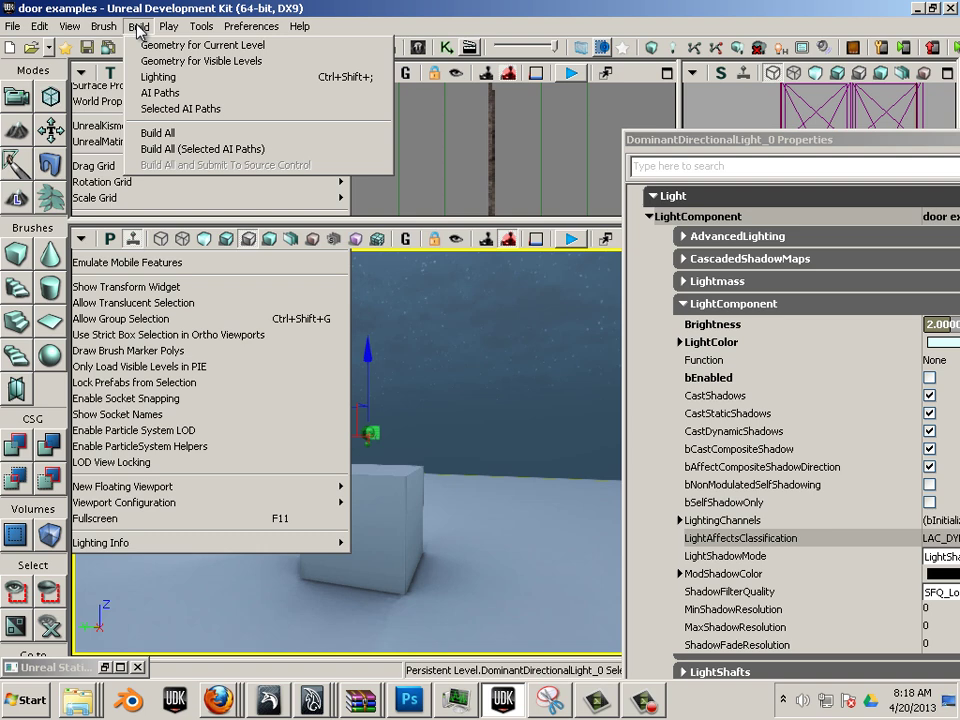
mouse_move(78, 30)
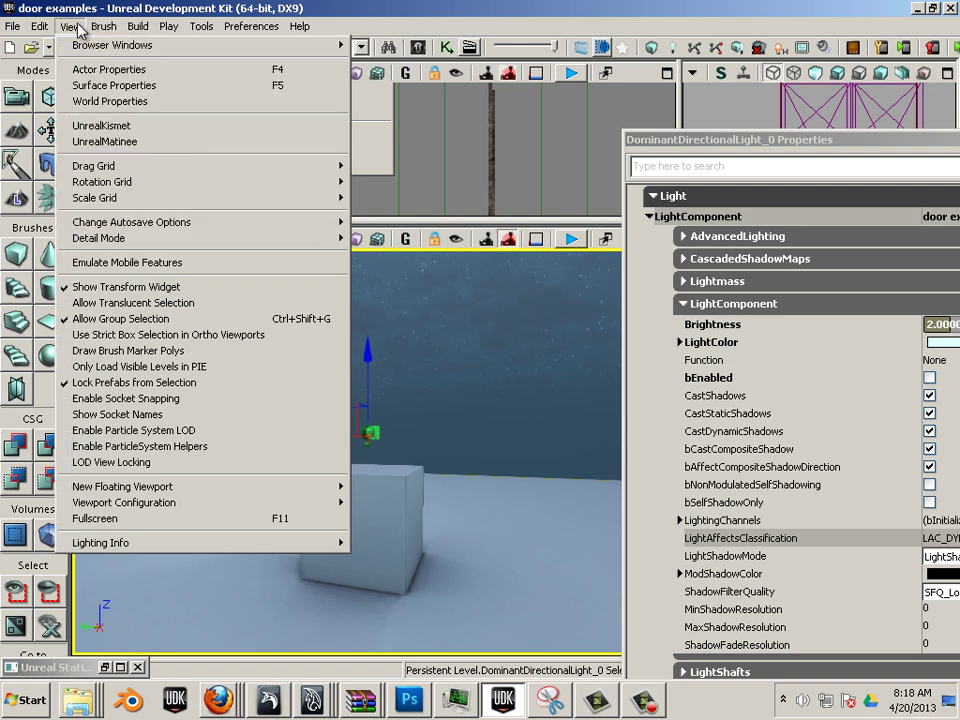
left_click(112, 101)
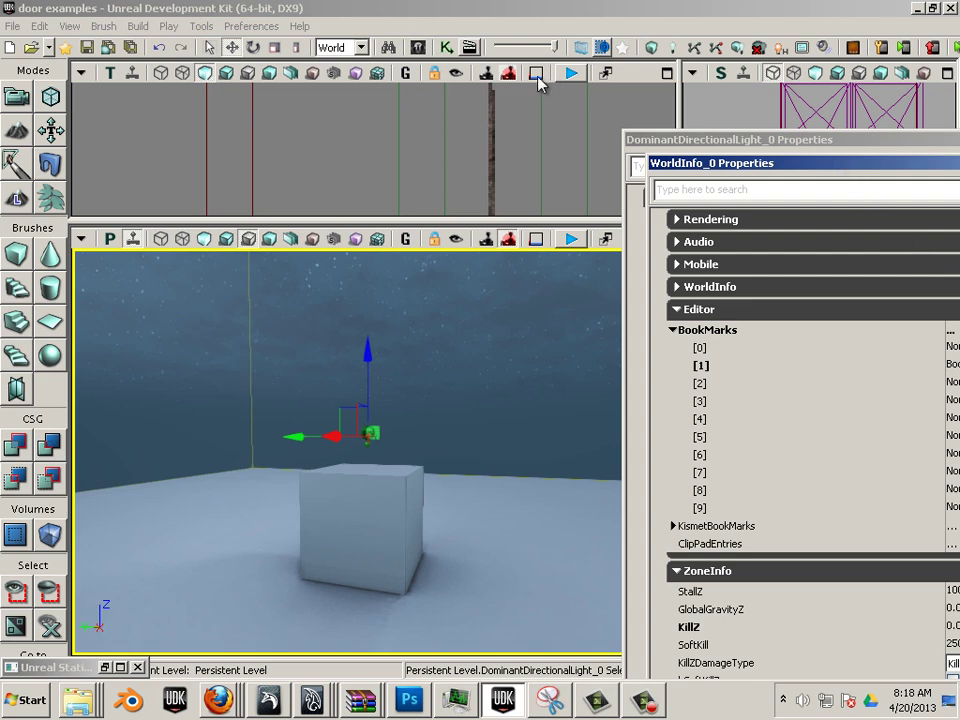
scroll(408, 437, "down", 2)
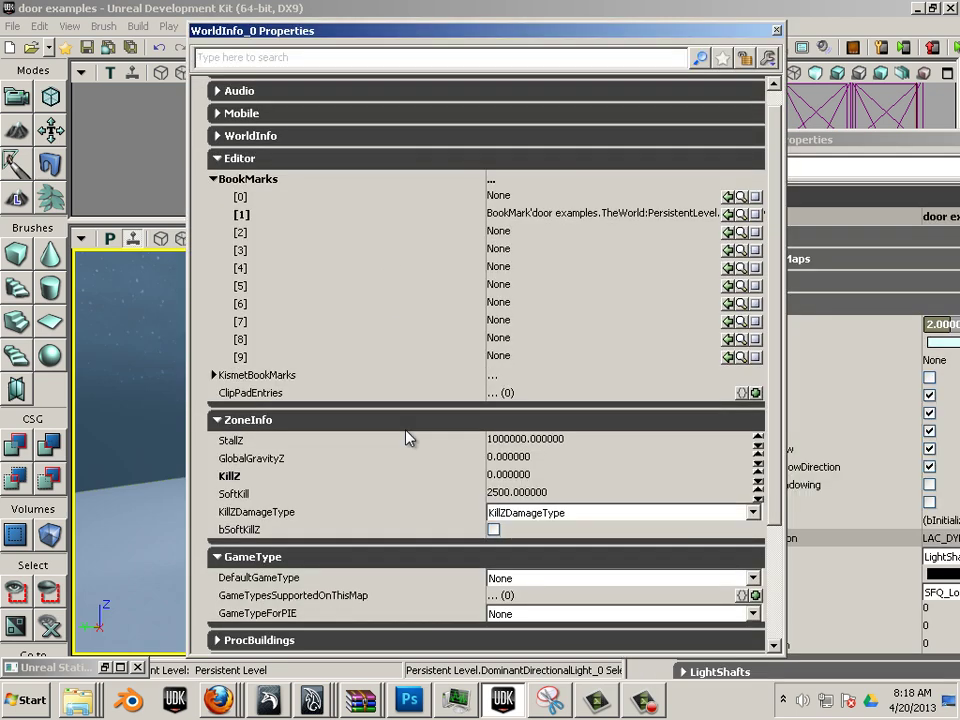
scroll(408, 437, "down", 3)
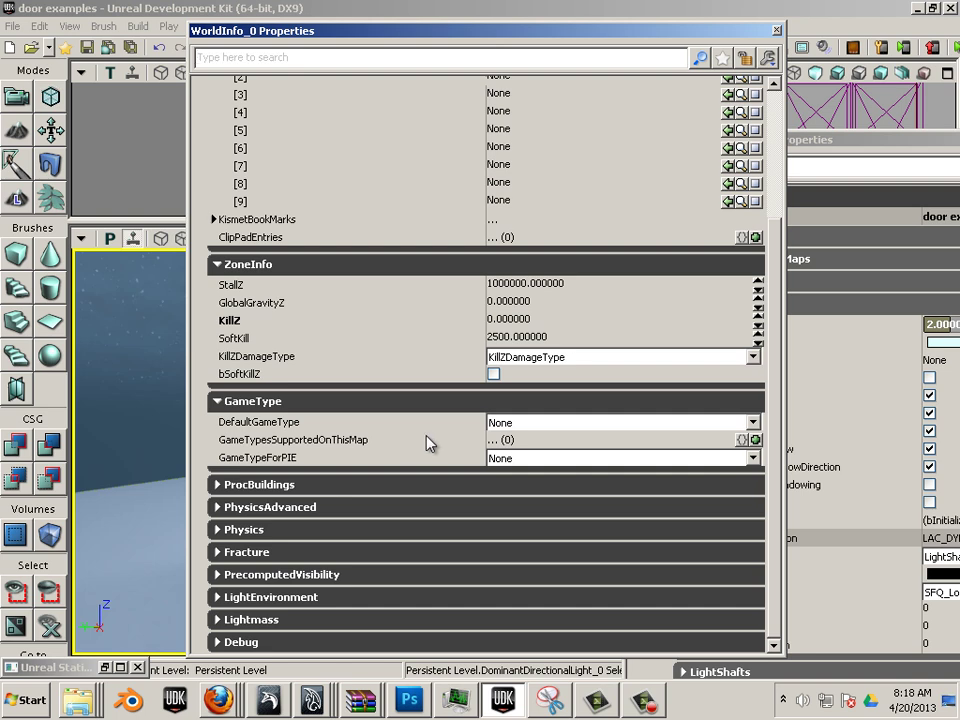
Step: Expand the PrecomputedVisibility, LightEnvironment and Lightmass sections of the world properties, including LightmassSettings
left_click(221, 574)
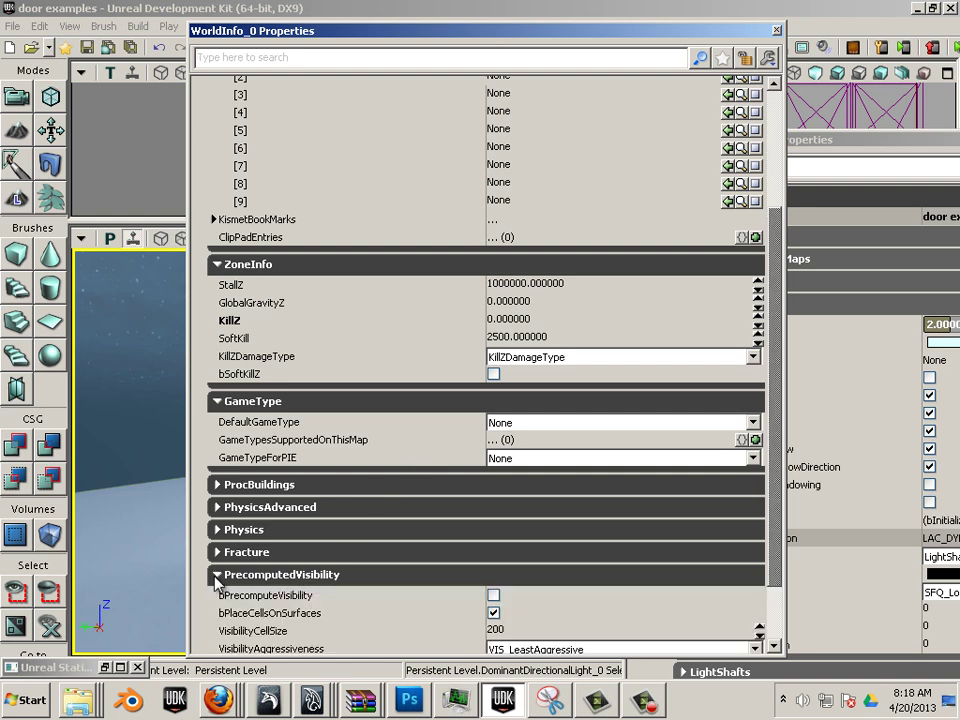
scroll(222, 572, "down", 2)
left_click(210, 595)
scroll(300, 557, "down", 3)
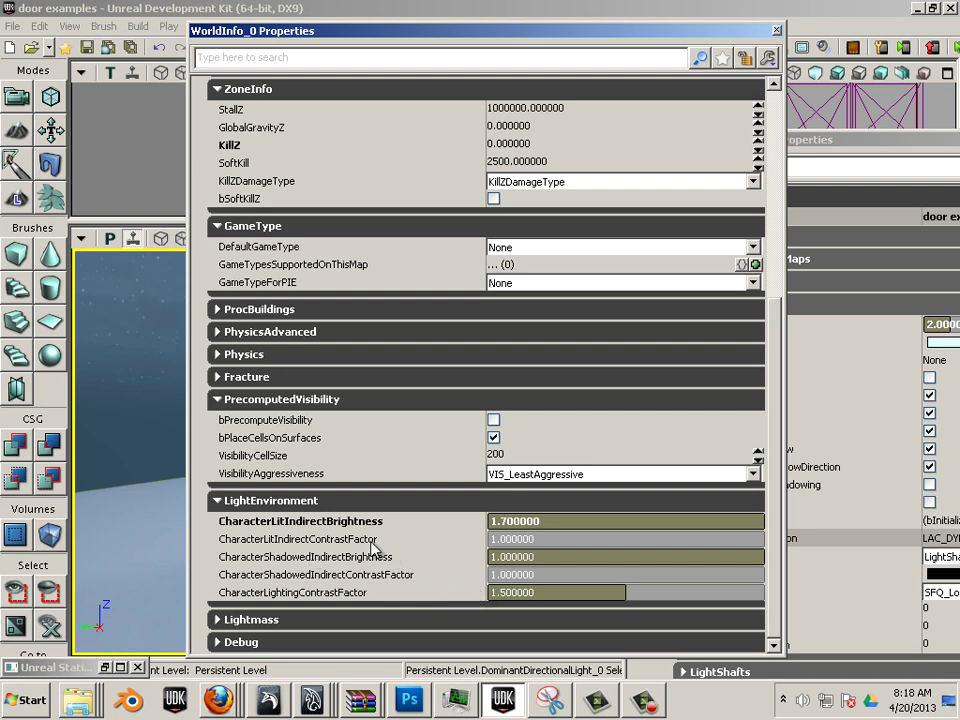
left_click(213, 620)
scroll(250, 600, "down", 2)
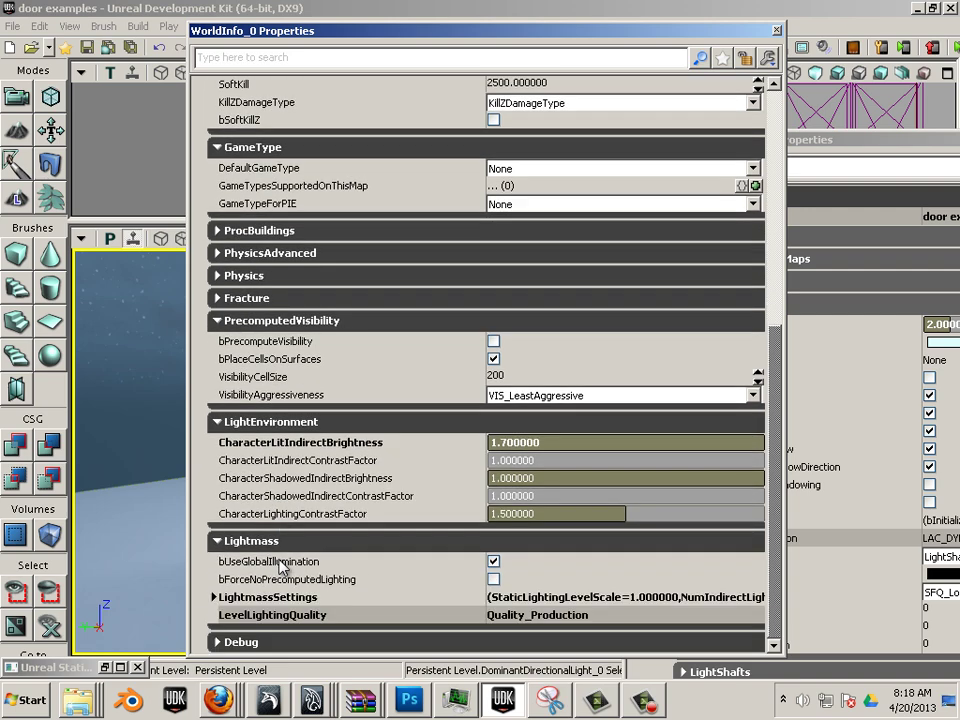
left_click(213, 597)
scroll(236, 572, "down", 3)
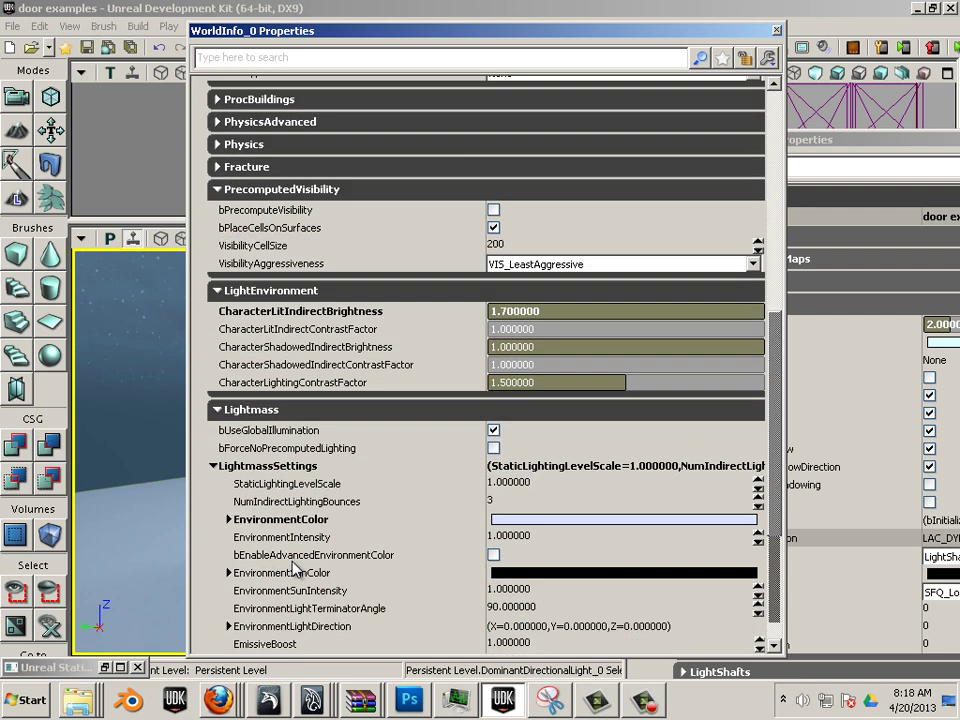
scroll(295, 567, "down", 1)
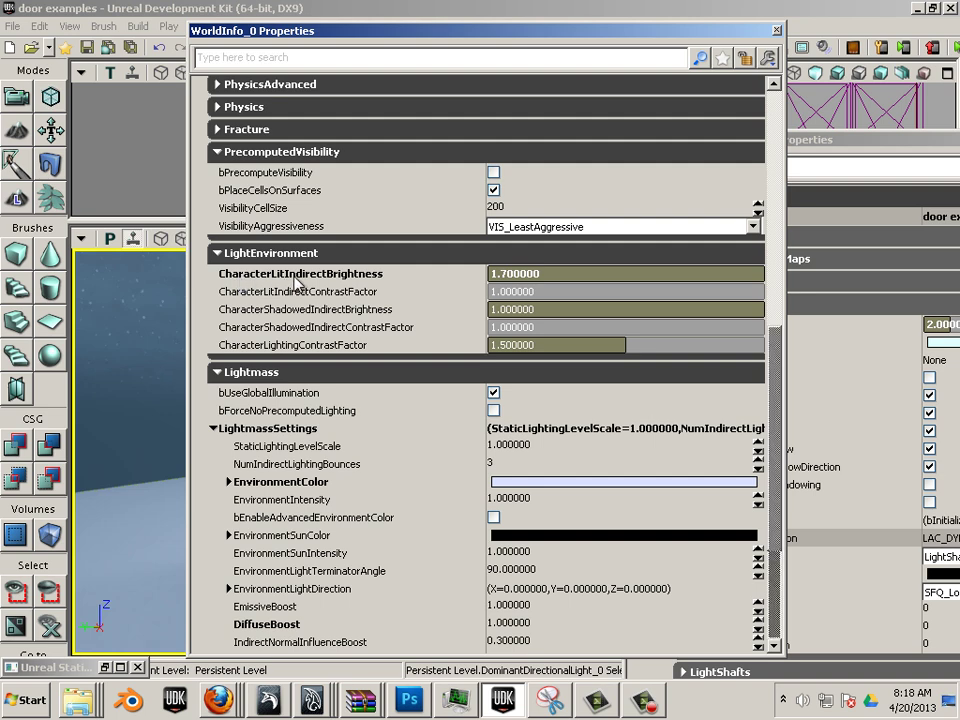
Step: Set CharacterLitIndirectBrightness in the LightEnvironment settings to 1
left_click(537, 276)
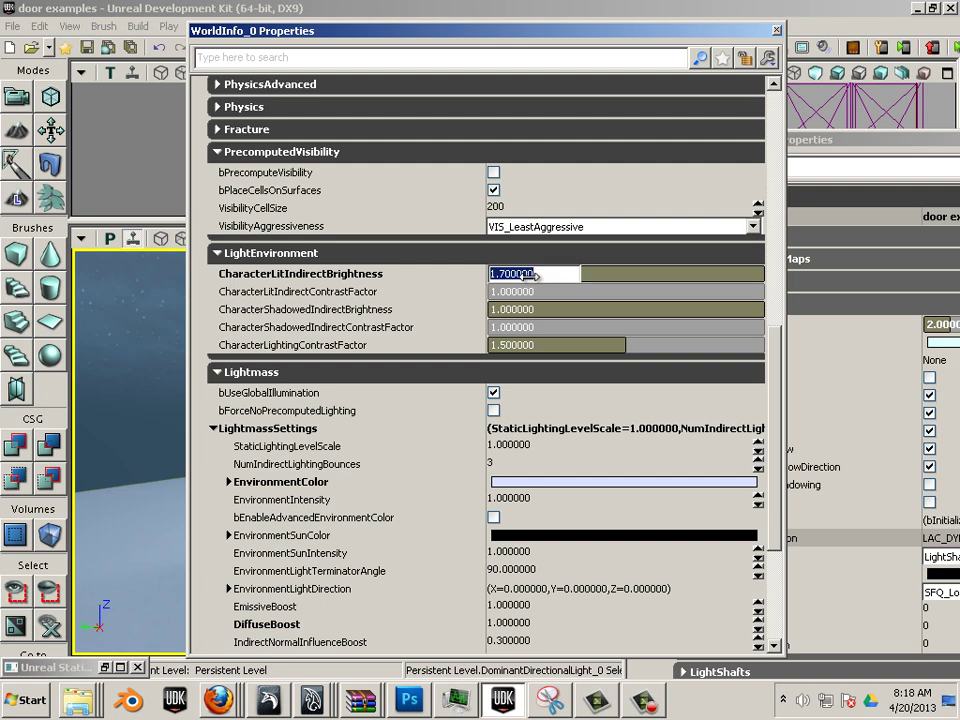
type("1")
key("Return")
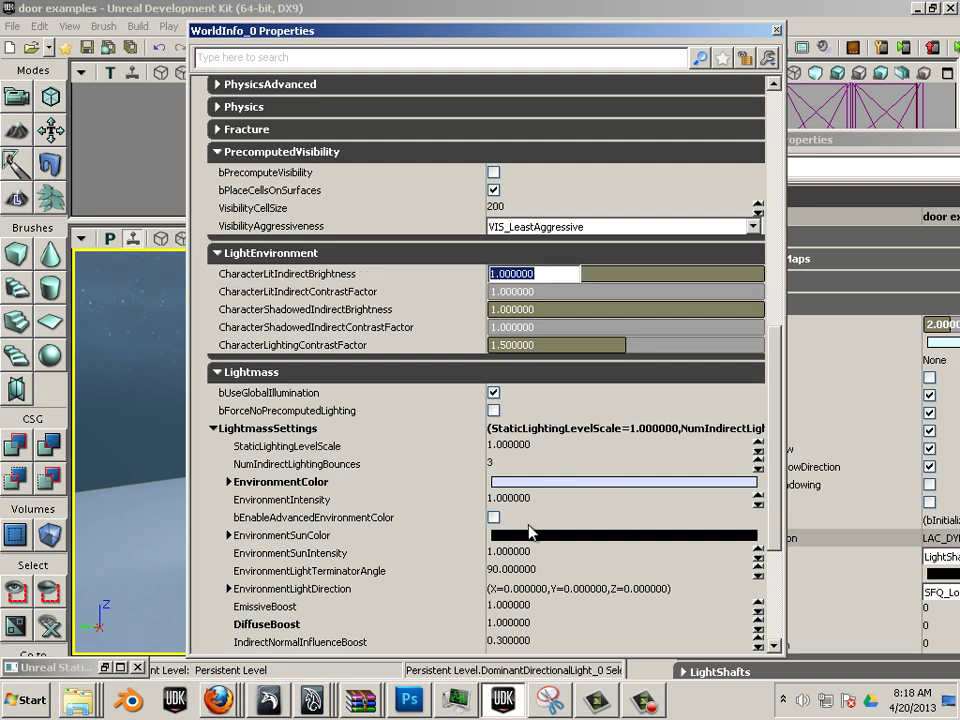
left_click(15, 26)
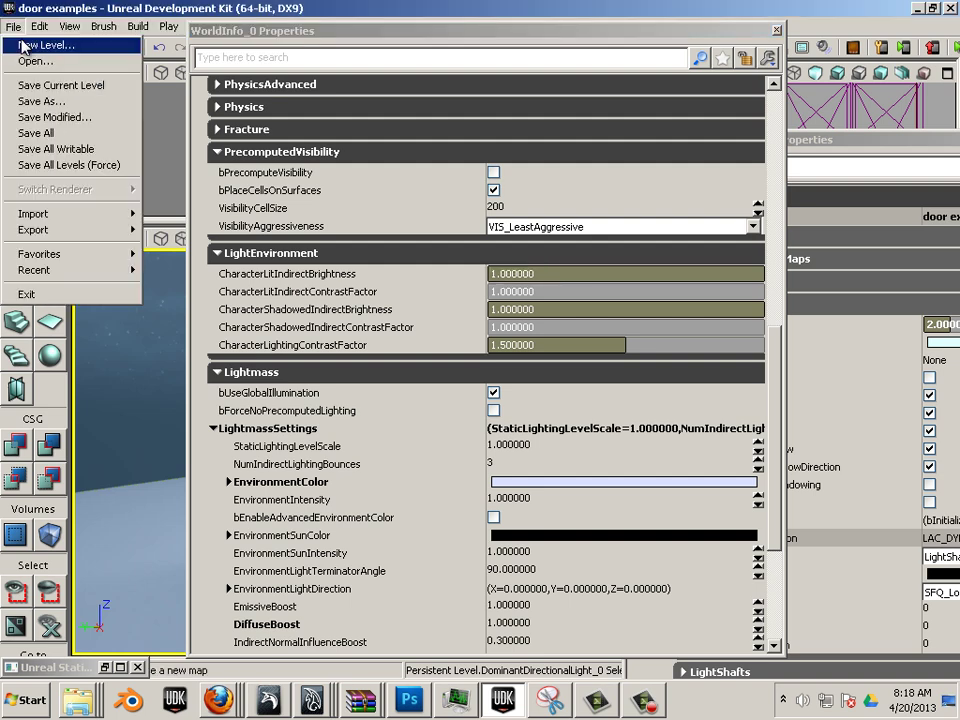
left_click(22, 46)
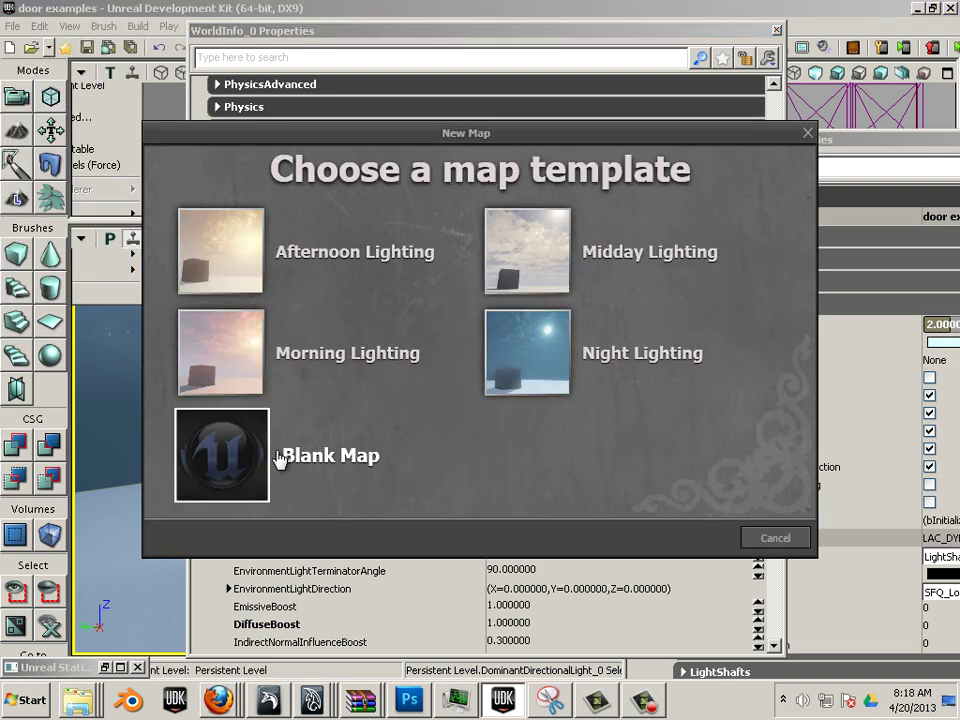
left_click(808, 133)
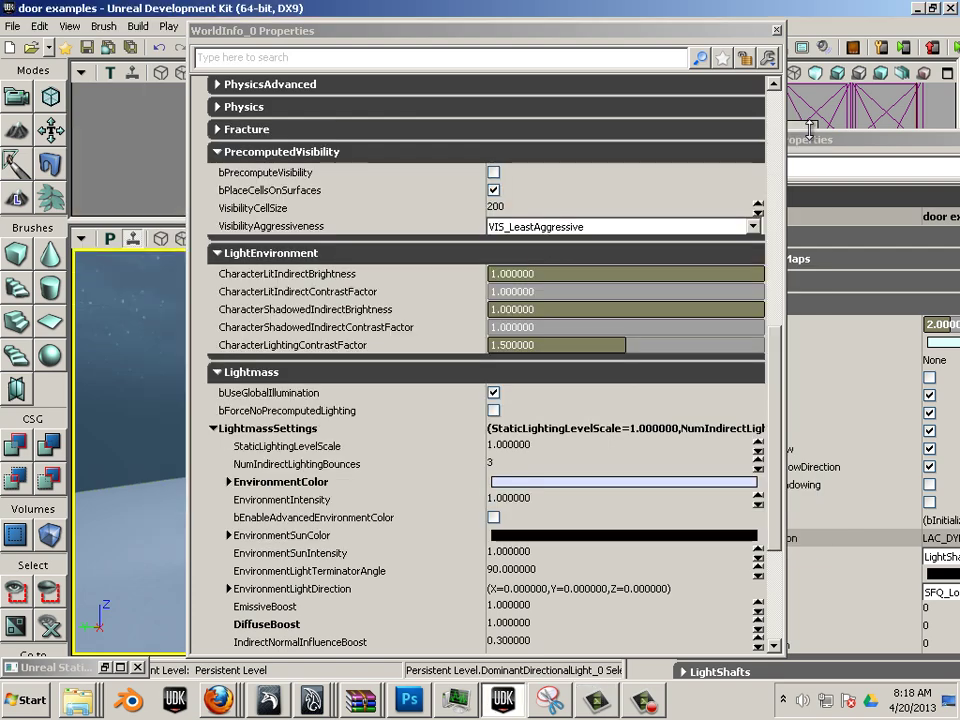
Step: Darken the Lightmass EnvironmentColor by lowering its brightness value (V) to about 0.07
left_click(538, 490)
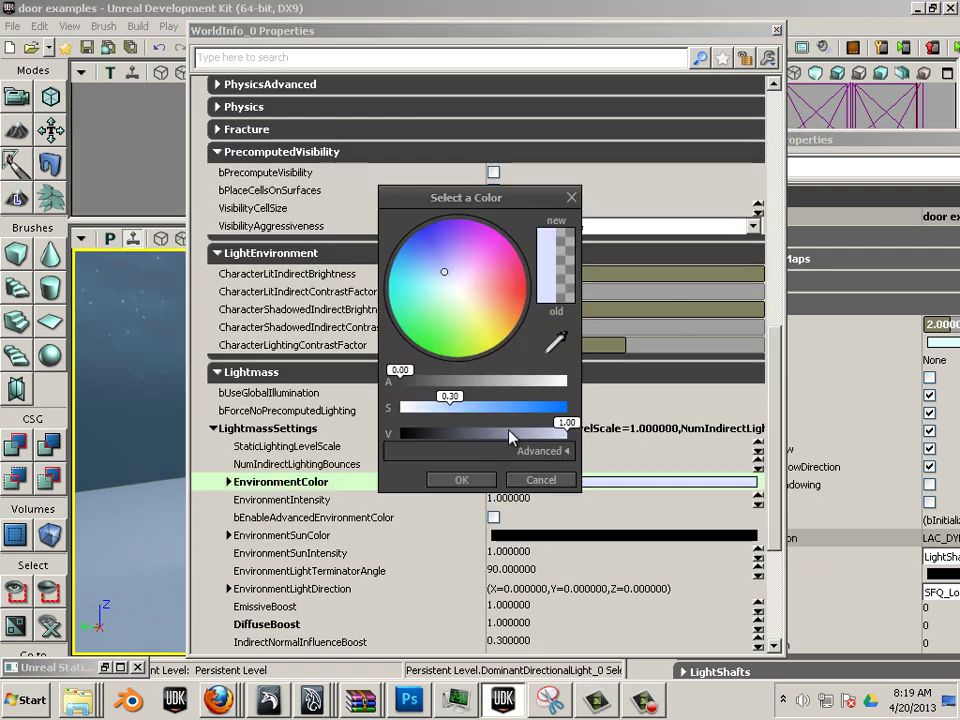
left_click_drag(510, 437, 413, 445)
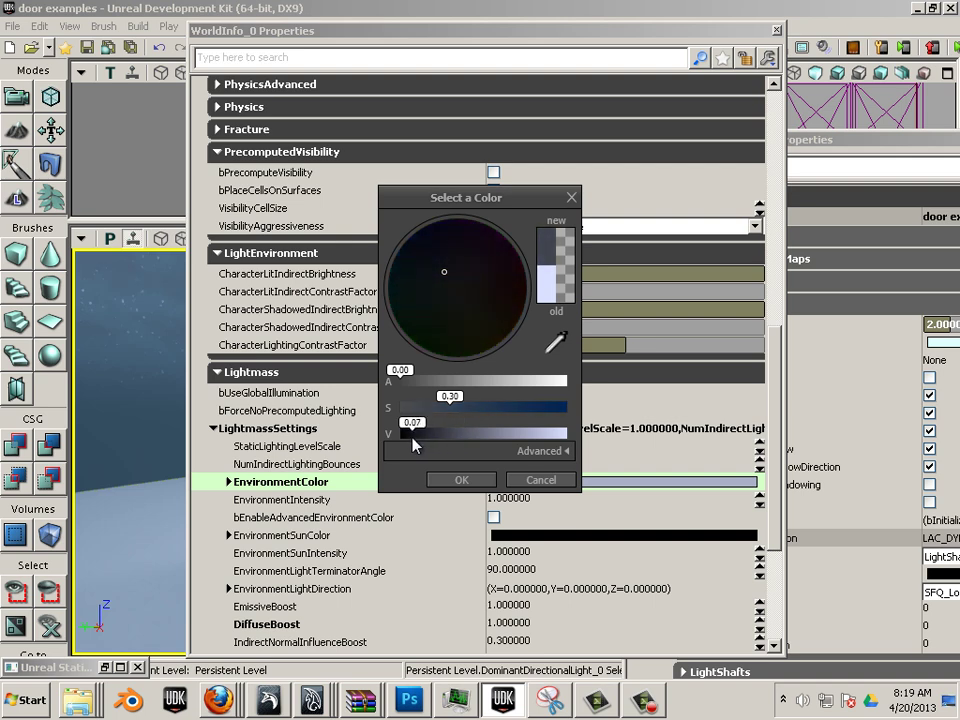
left_click(457, 480)
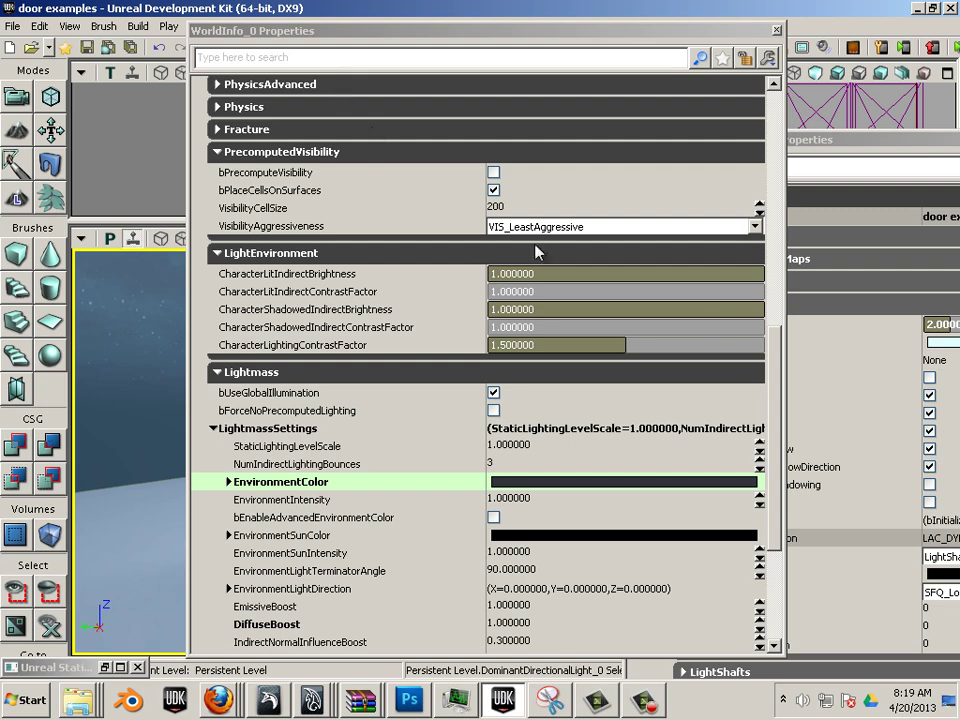
Step: Expand the Rendering category and its DefaultPostProcessSettings in the world properties and look through the post-process options
left_click_drag(776, 370, 748, 131)
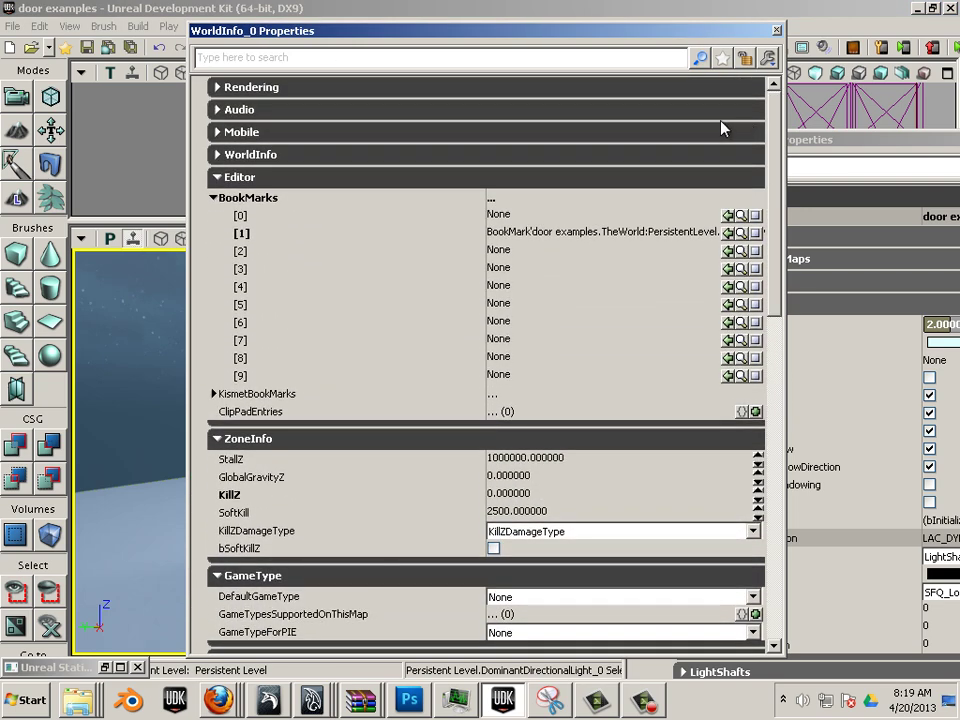
left_click(219, 88)
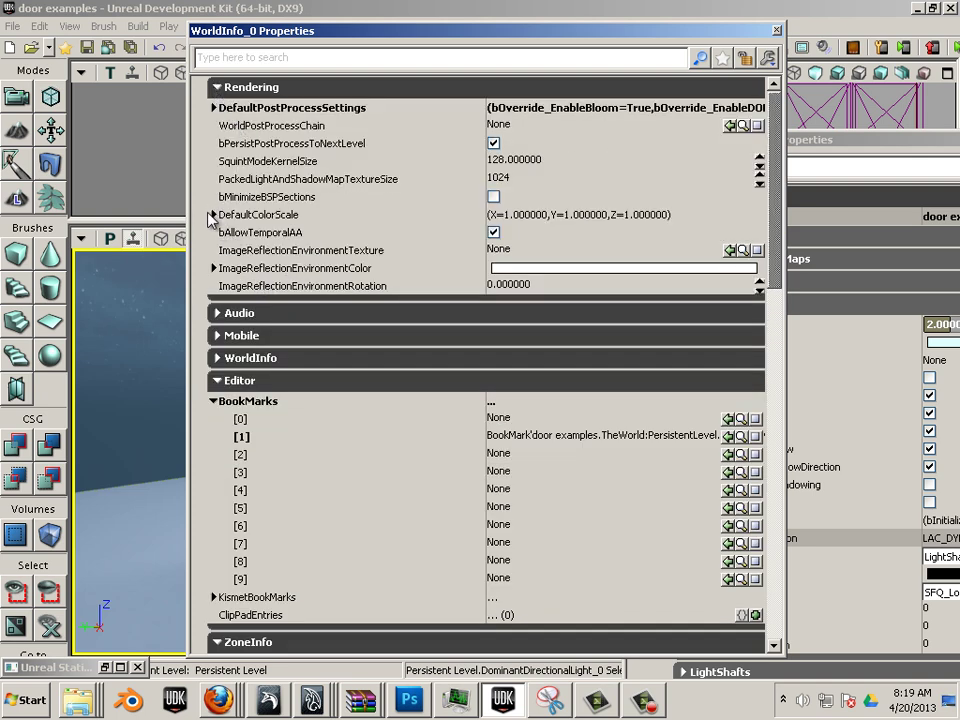
left_click(214, 107)
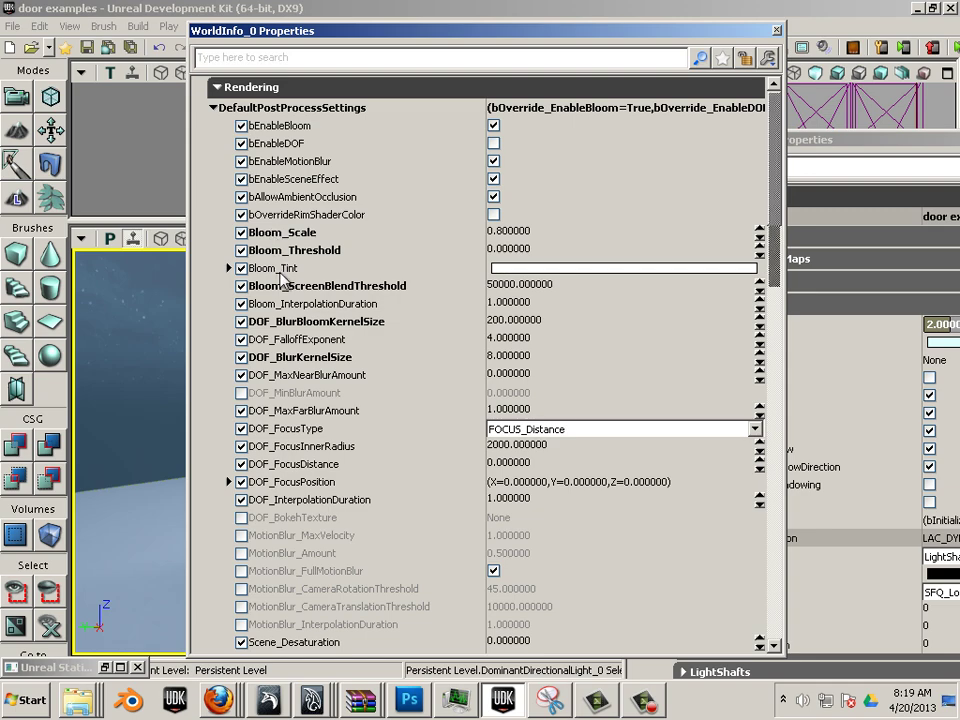
scroll(300, 310, "down", 2)
scroll(298, 310, "down", 4)
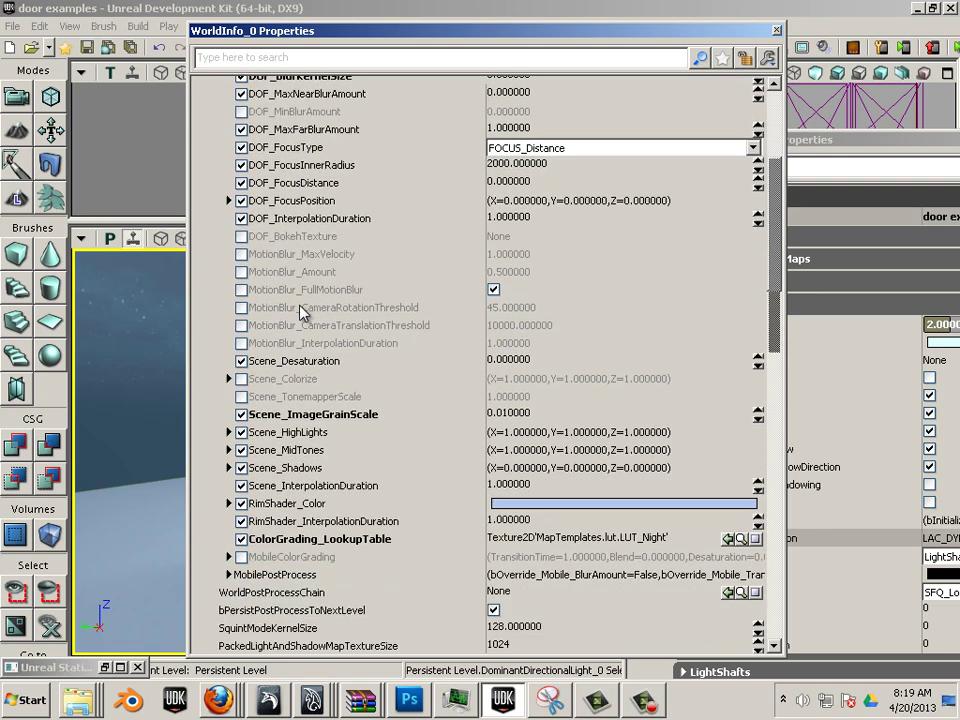
scroll(386, 538, "up", 5)
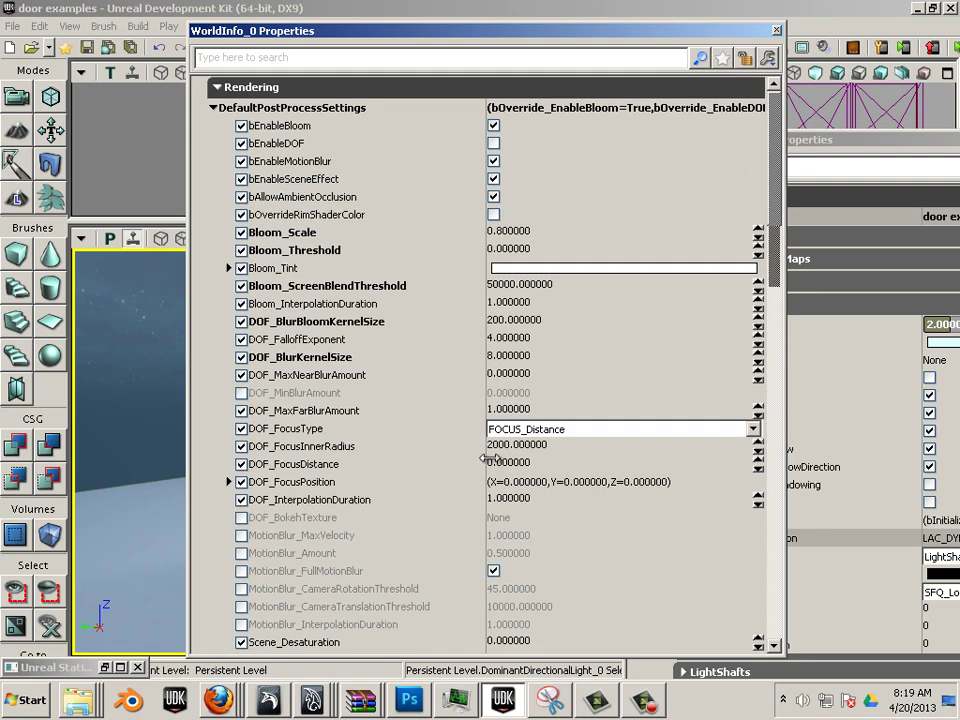
Step: Filter the world properties to show only modified properties and look through the remaining entries
left_click(770, 58)
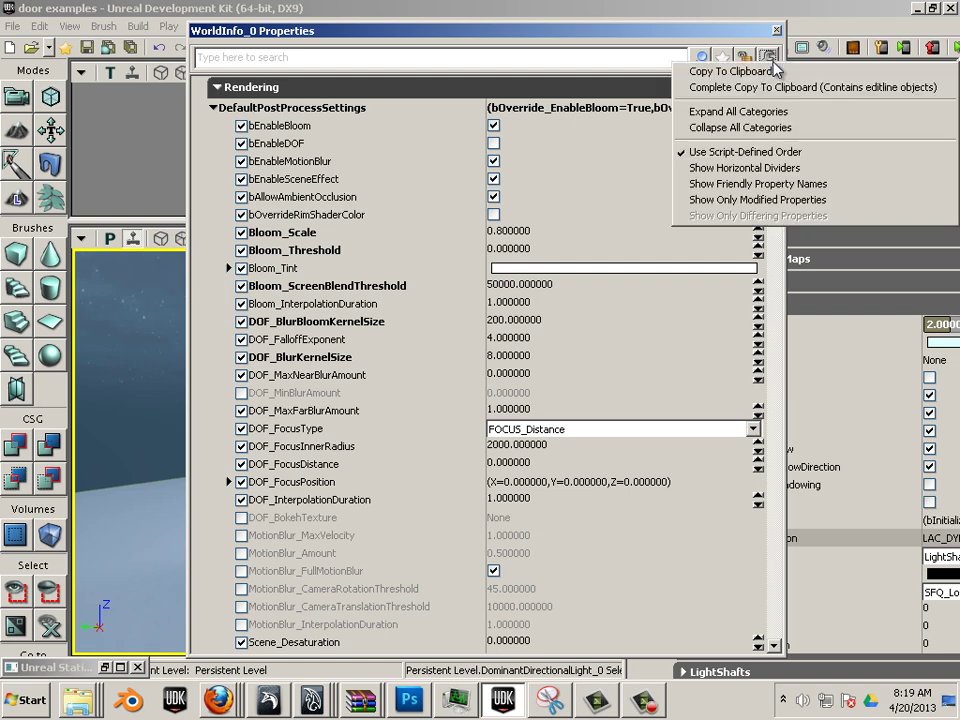
left_click(740, 200)
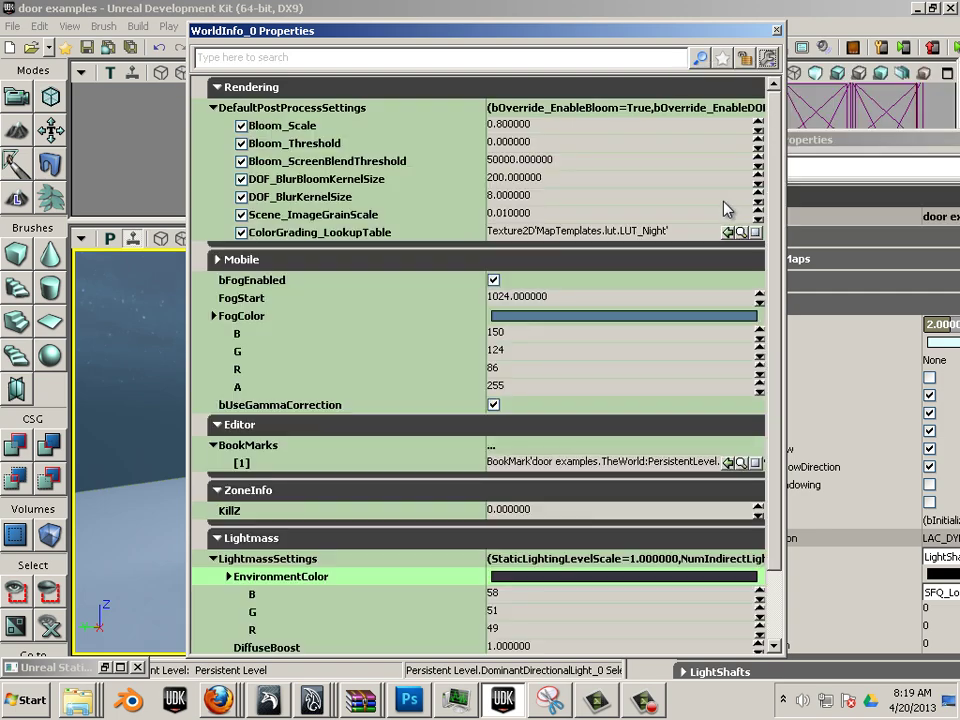
scroll(771, 181, "down", 2)
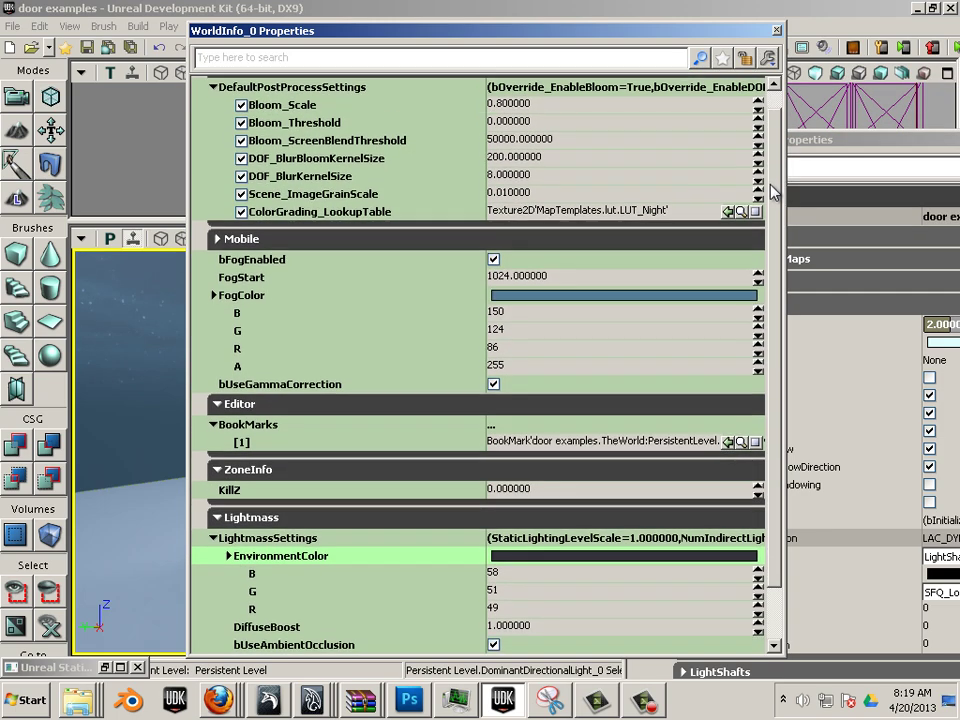
scroll(771, 190, "down", 1)
scroll(771, 193, "up", 2)
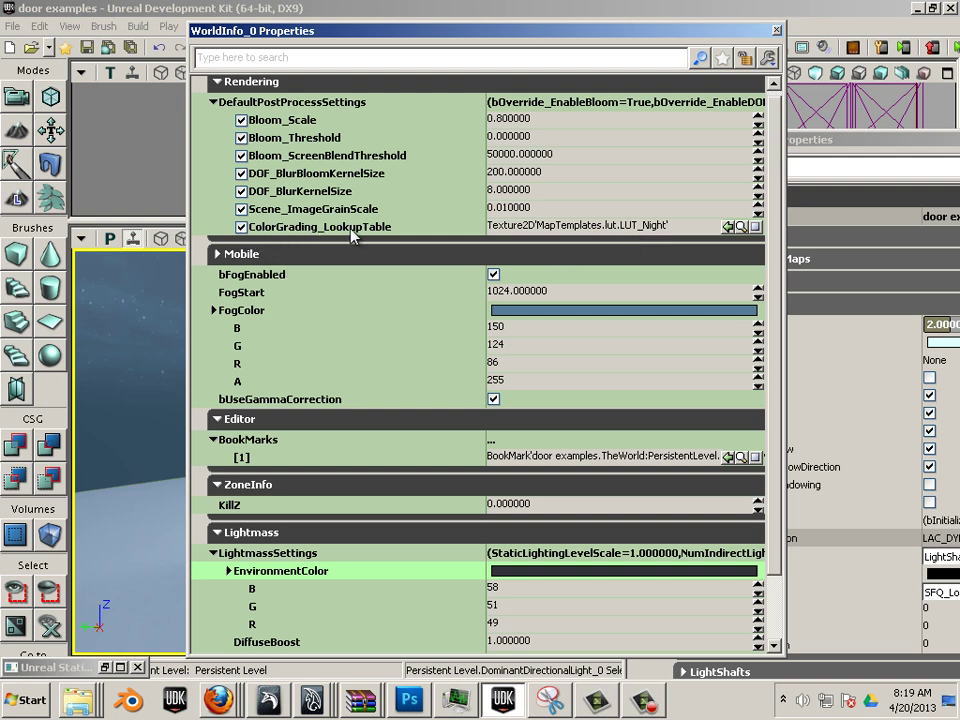
Step: Try switching the ColorGrading_LookupTable override off and on in the default post-process settings
left_click(245, 234)
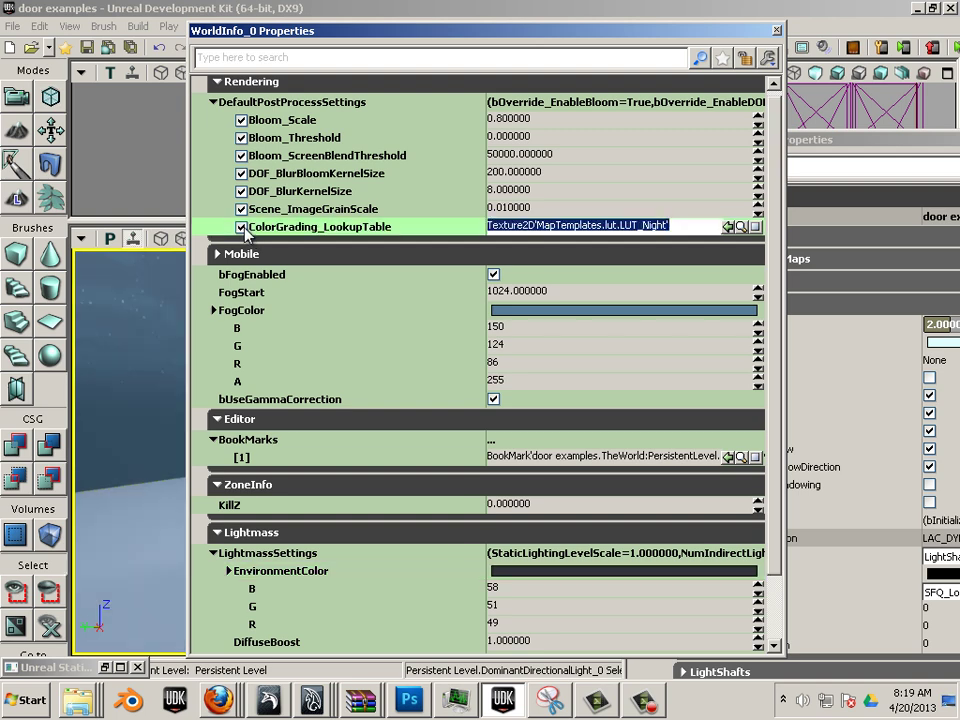
left_click(242, 228)
left_click(242, 228)
left_click(242, 228)
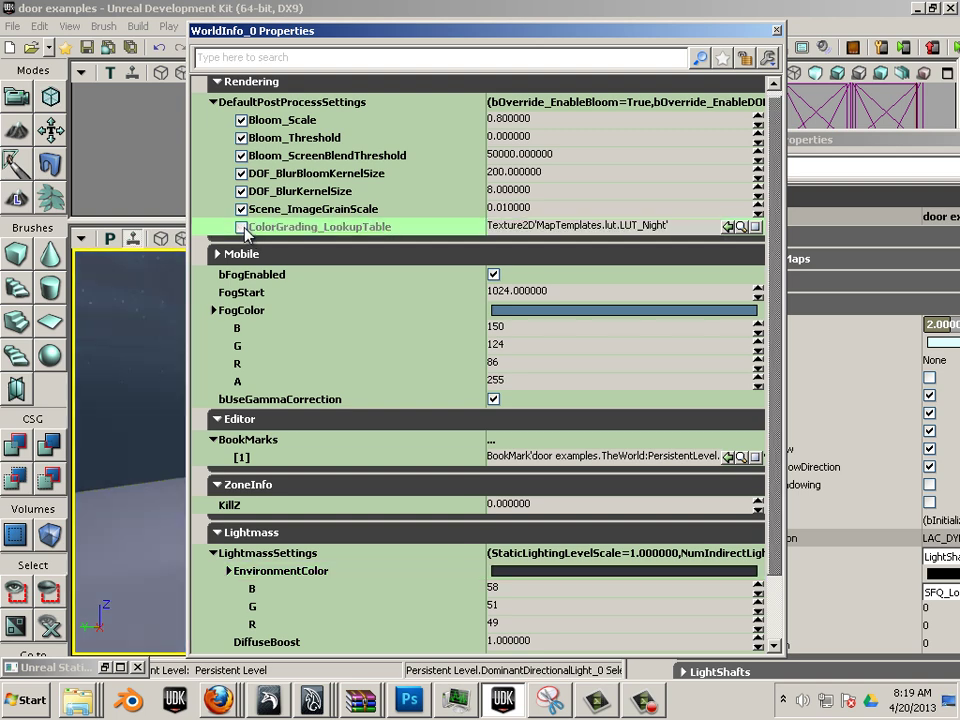
left_click(242, 228)
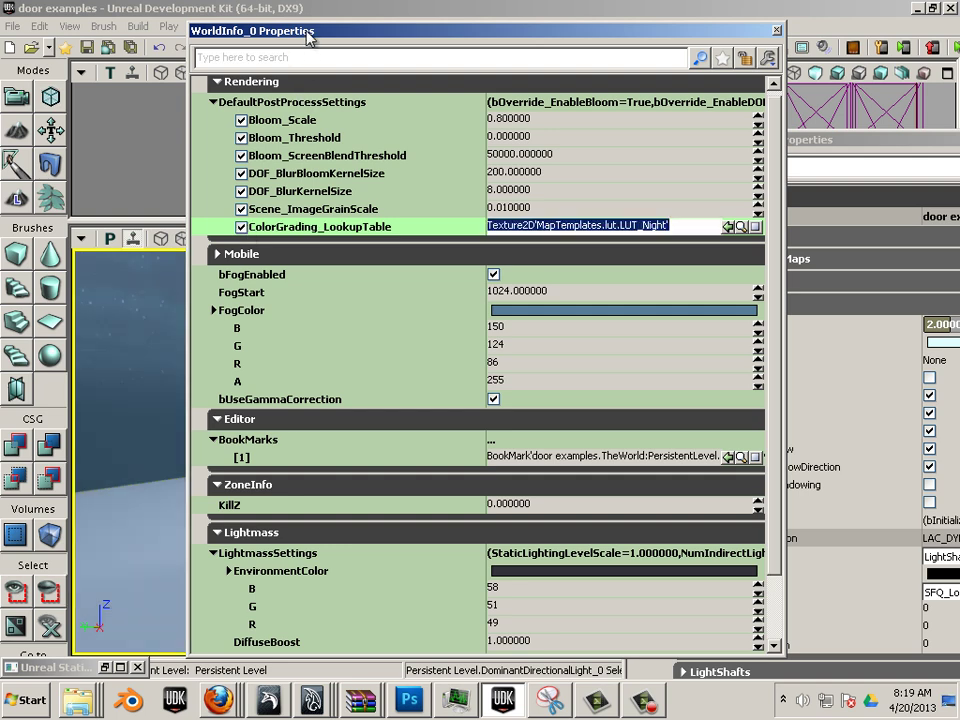
Step: Move the world properties window clear of the perspective view and disable the ColorGrading_LookupTable override
left_click_drag(308, 37, 580, 49)
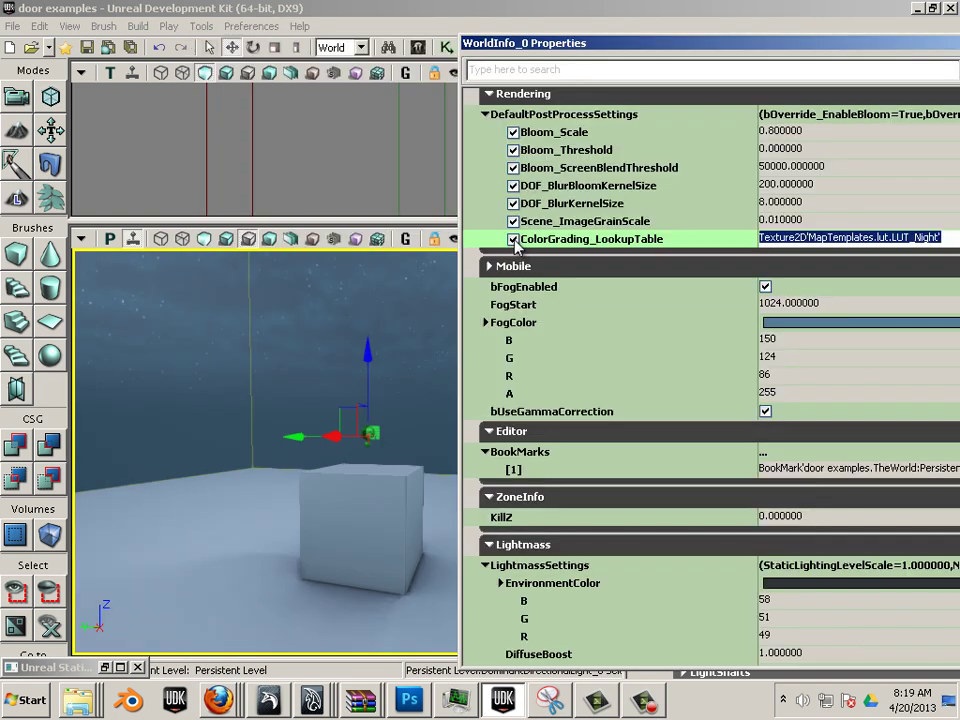
left_click(513, 240)
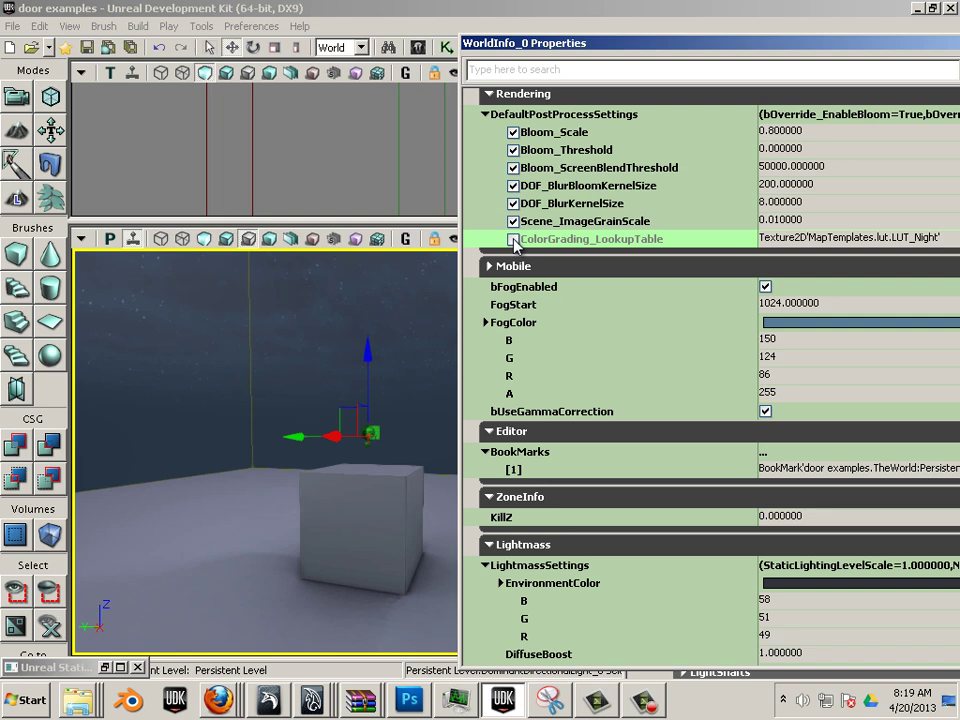
left_click(513, 240)
left_click(513, 240)
Step: Rebuild the level's lighting with Lightmass at High build quality
left_click_drag(285, 414, 362, 390)
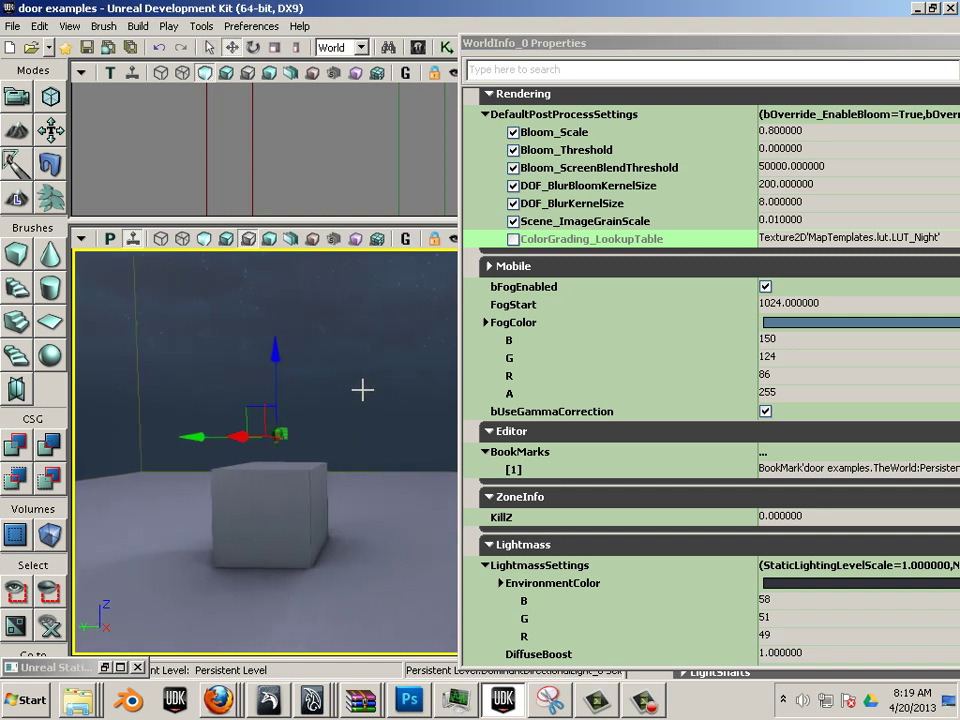
left_click(106, 26)
mouse_move(137, 26)
left_click(168, 80)
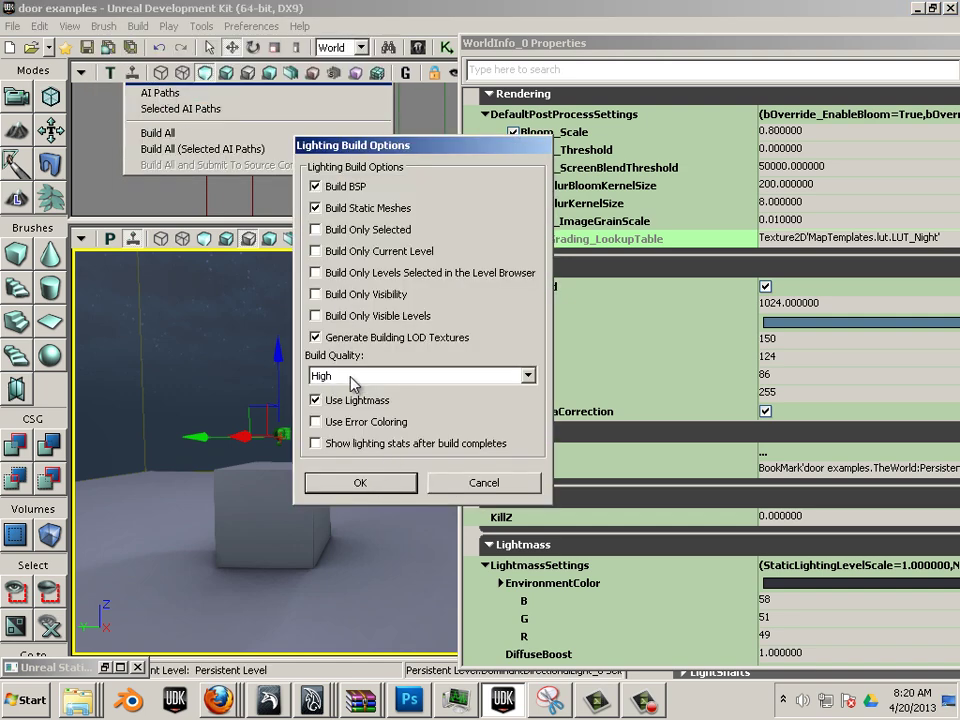
left_click(366, 481)
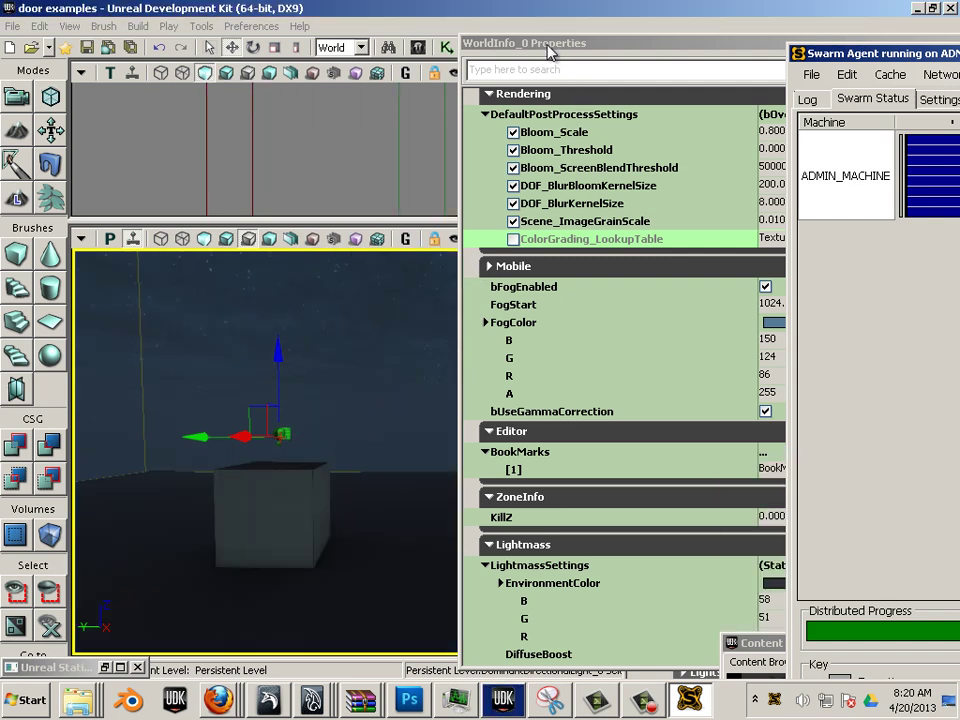
Step: Add a point light on the floor beside the cube and raise it above the ground
left_click_drag(547, 46, 711, 90)
left_click_drag(394, 410, 348, 511)
left_click(286, 550)
right_click(287, 549)
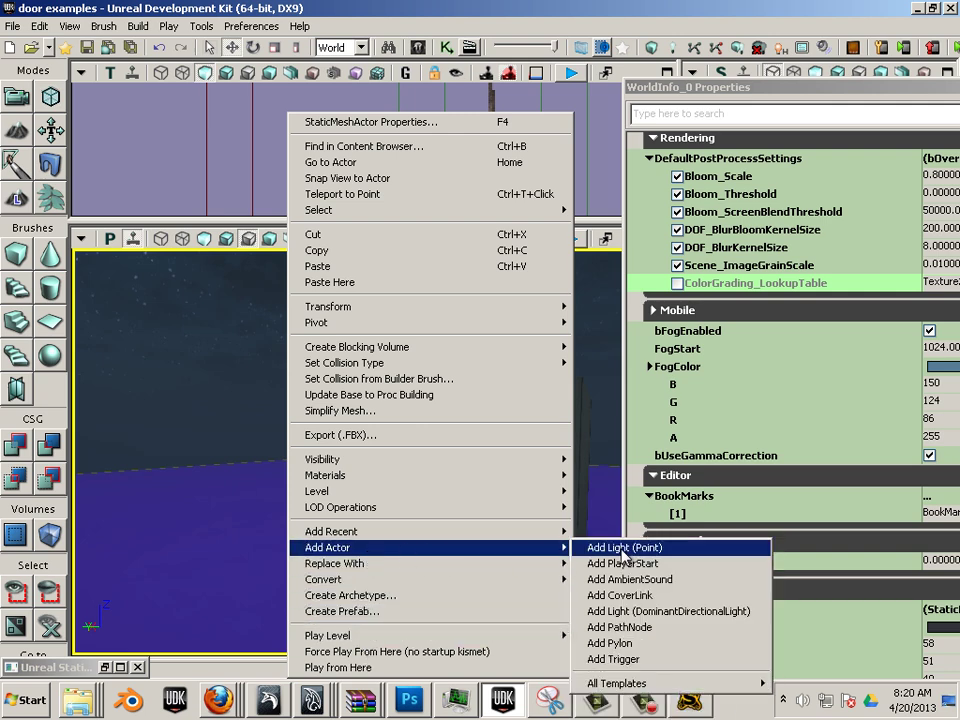
left_click(624, 548)
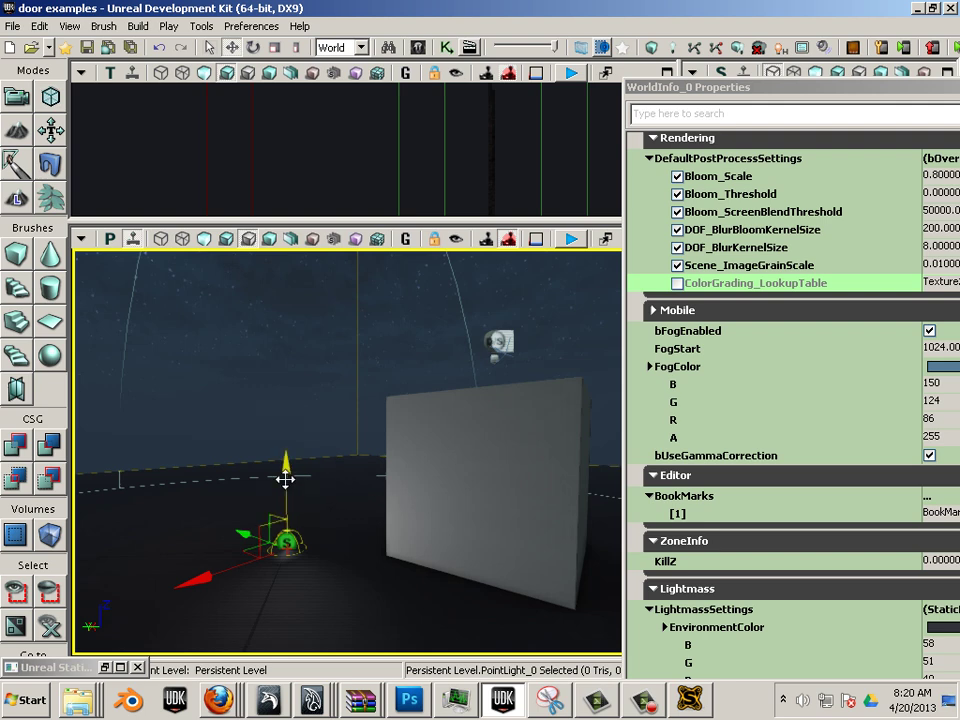
left_click_drag(280, 465, 283, 364)
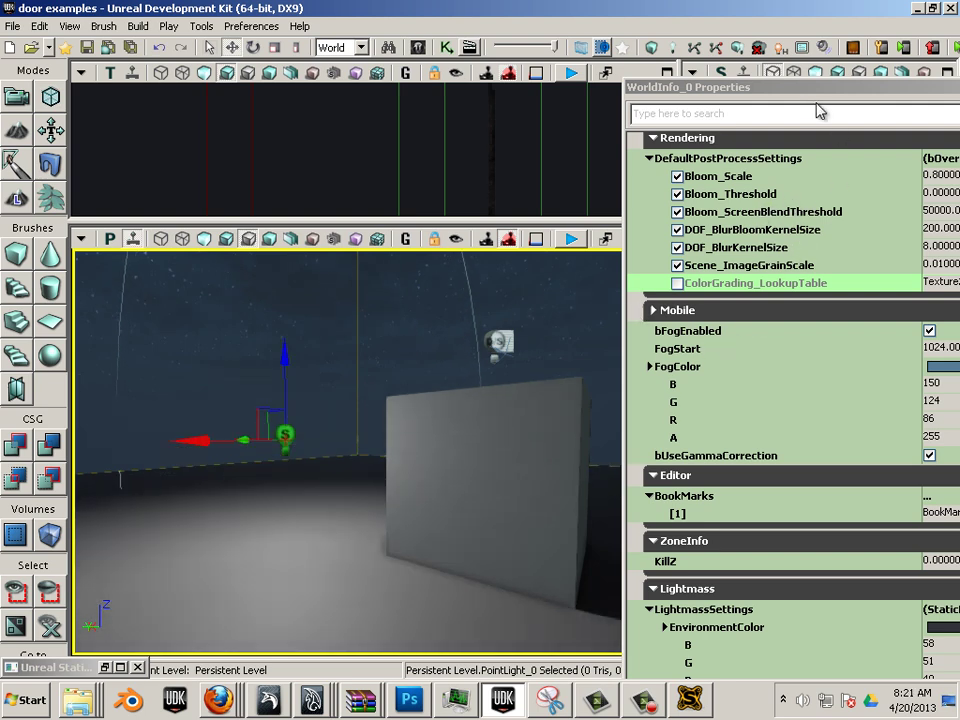
Step: Open the new point light's properties and set its Brightness to 0.25
left_click_drag(800, 87, 693, 59)
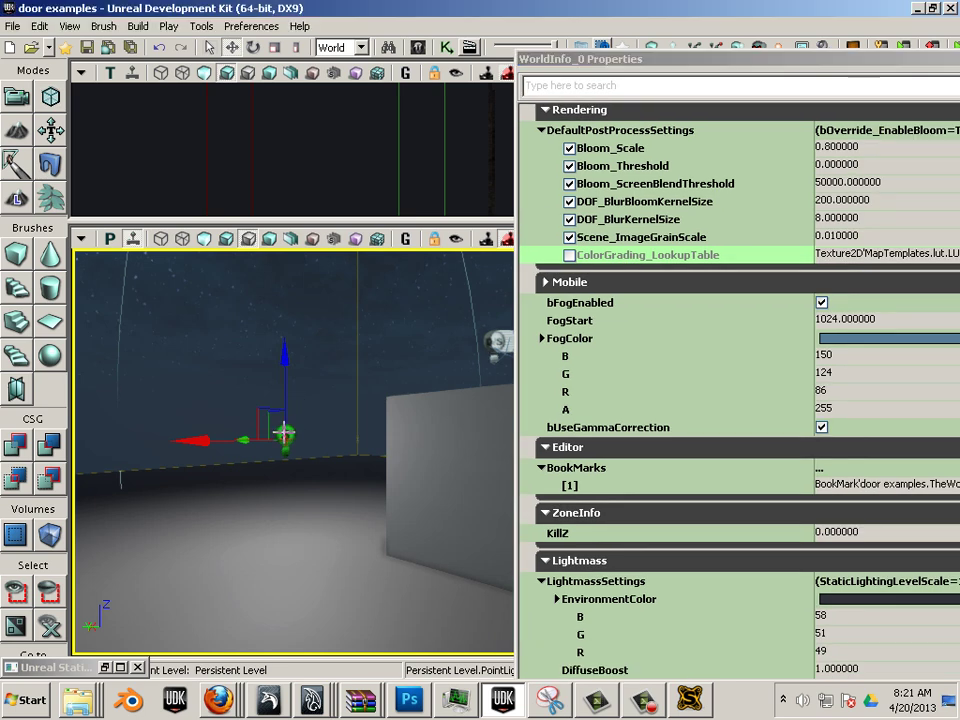
double_click(283, 434)
left_click(937, 304)
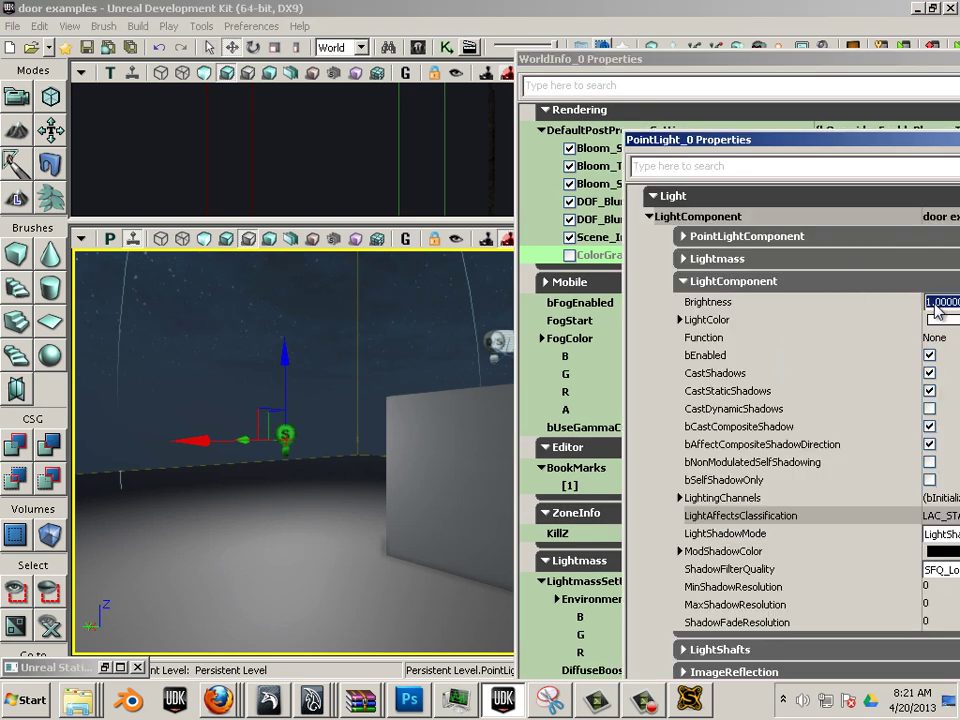
type(".25")
key("Return")
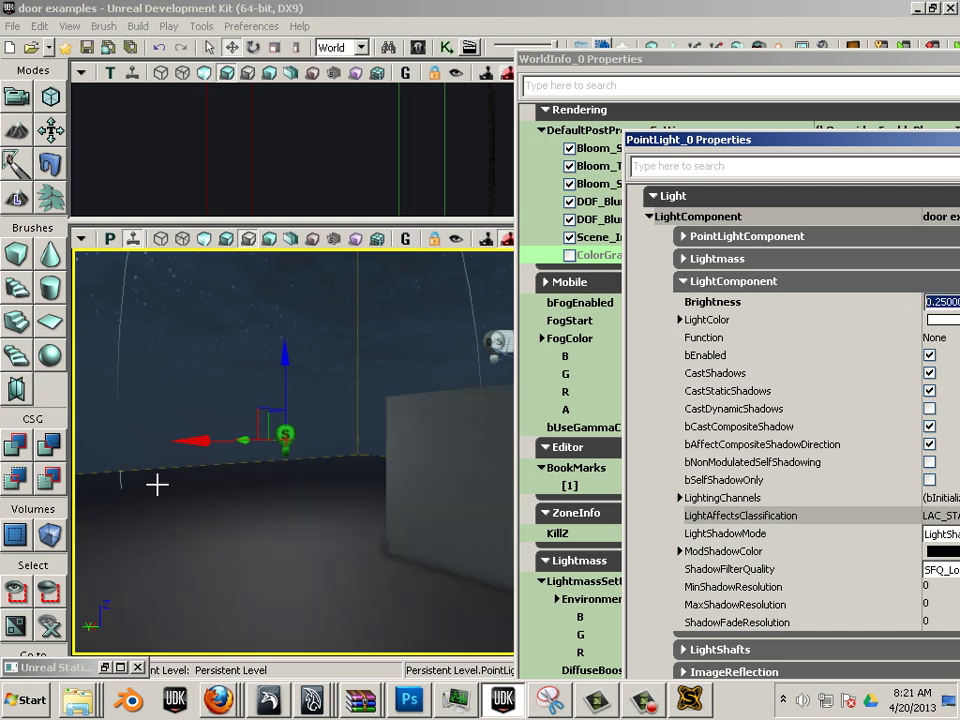
Step: Move the point light along its X axis away from its original spot and inspect the lighting around the cube
left_click_drag(199, 443, 311, 440)
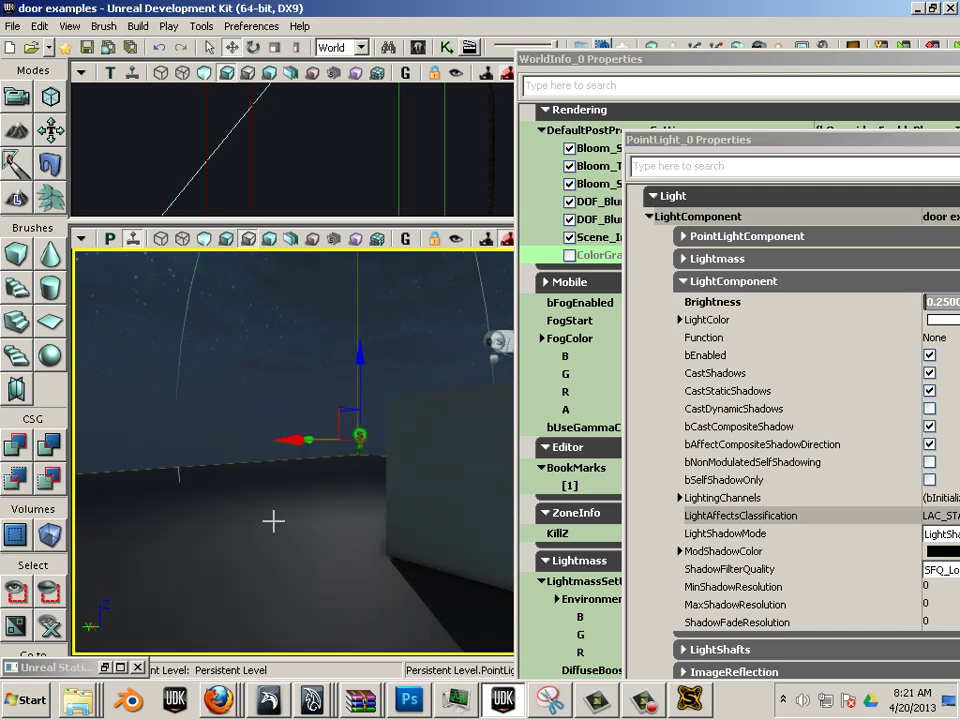
left_click_drag(272, 520, 489, 651)
right_click_drag(489, 651, 489, 634)
left_click_drag(489, 634, 262, 542)
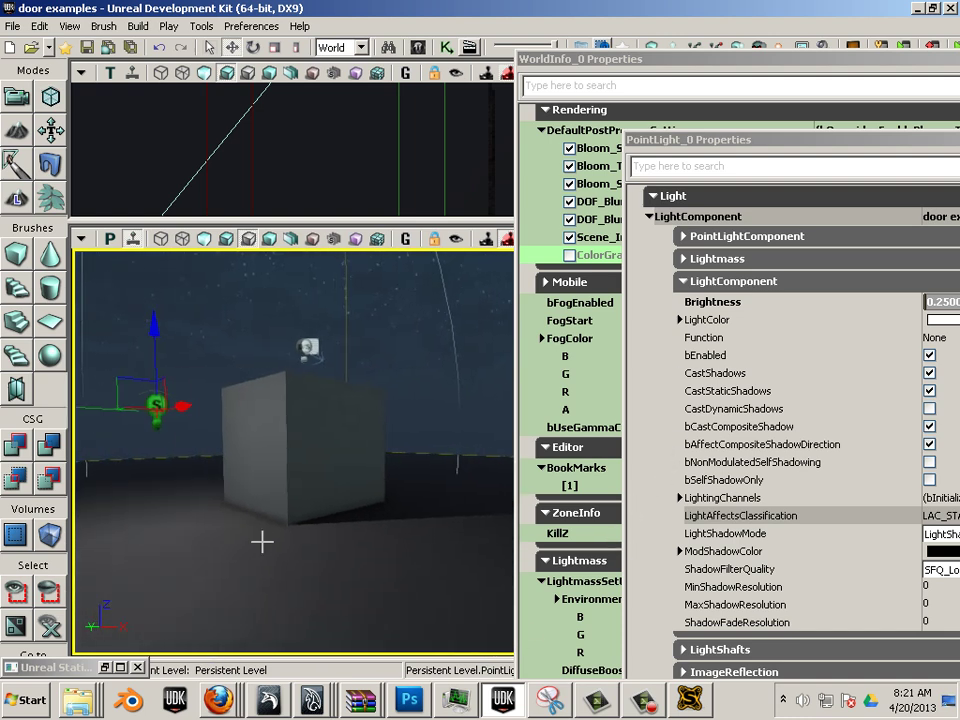
Step: Move the world properties window aside and enlarge the perspective viewport upward
left_click_drag(708, 62, 958, 130)
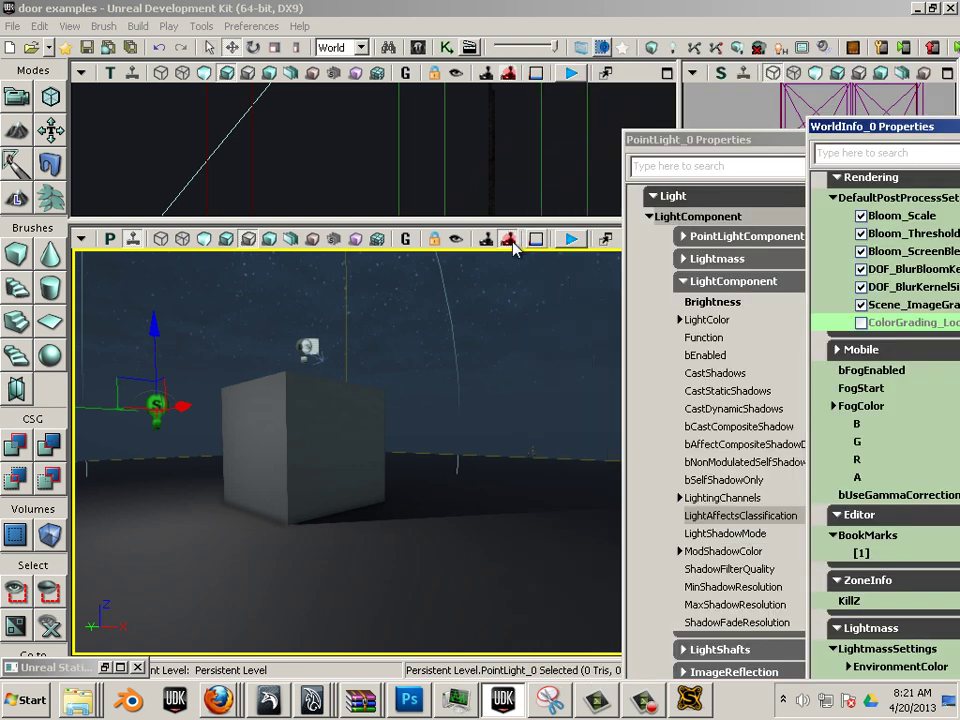
left_click_drag(478, 222, 478, 156)
left_click_drag(444, 332, 327, 368)
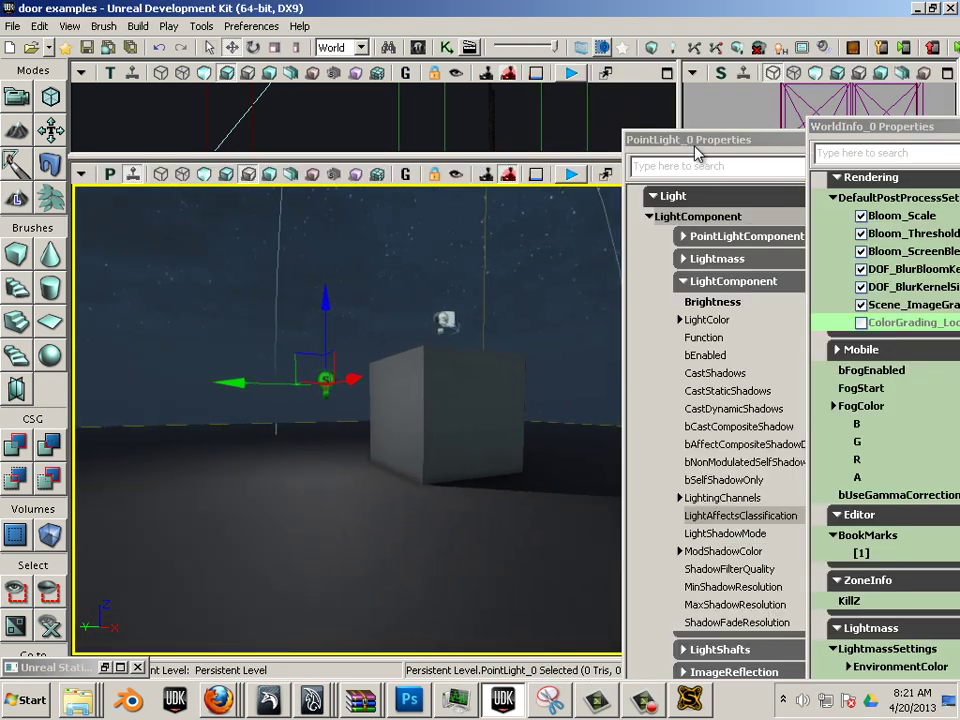
Step: Review the point light's properties and the modified world properties down to the Lightmass settings
left_click_drag(692, 134, 450, 53)
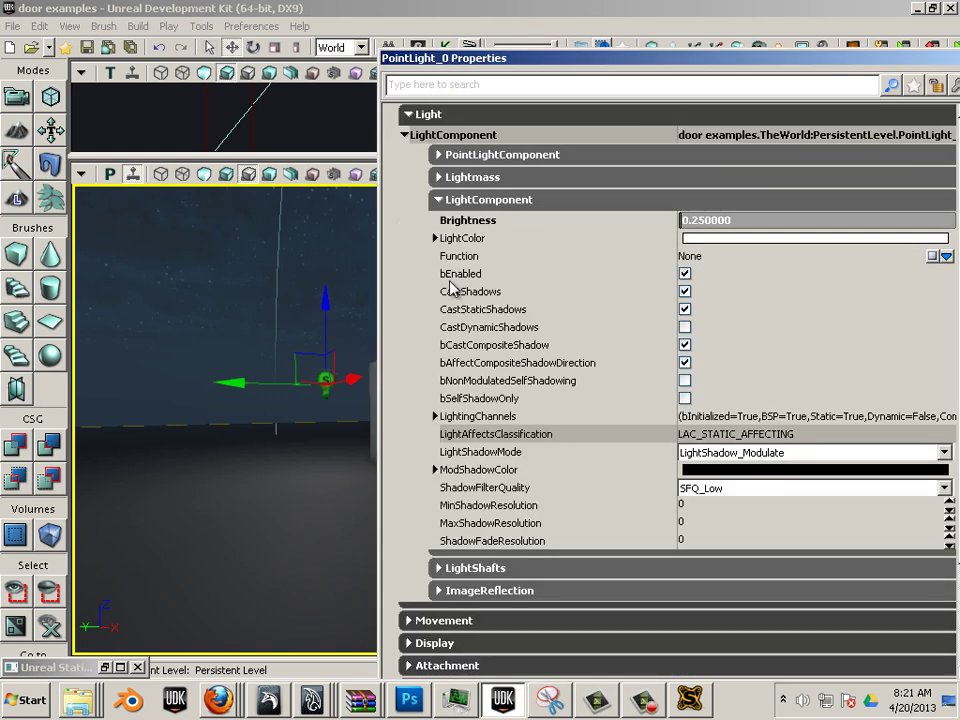
left_click(137, 26)
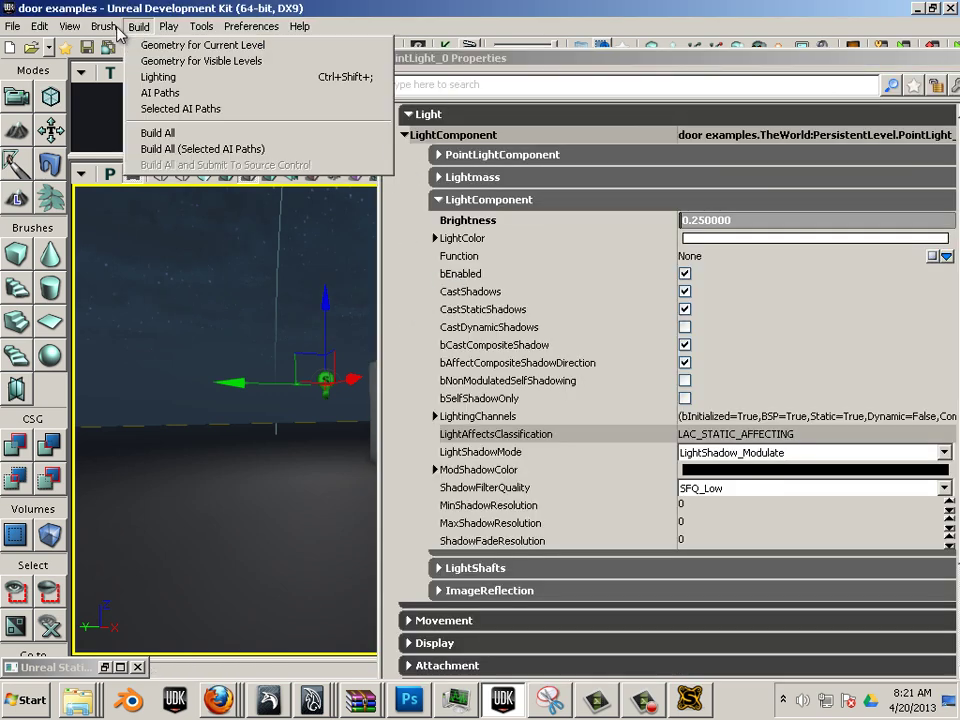
left_click(80, 101)
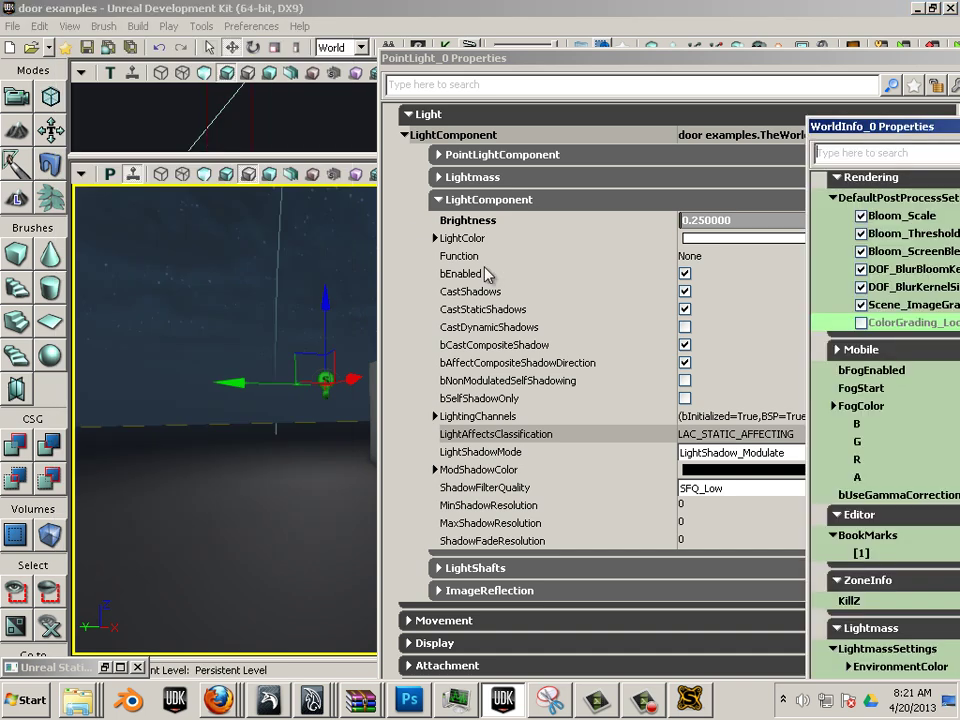
left_click_drag(900, 123, 220, 39)
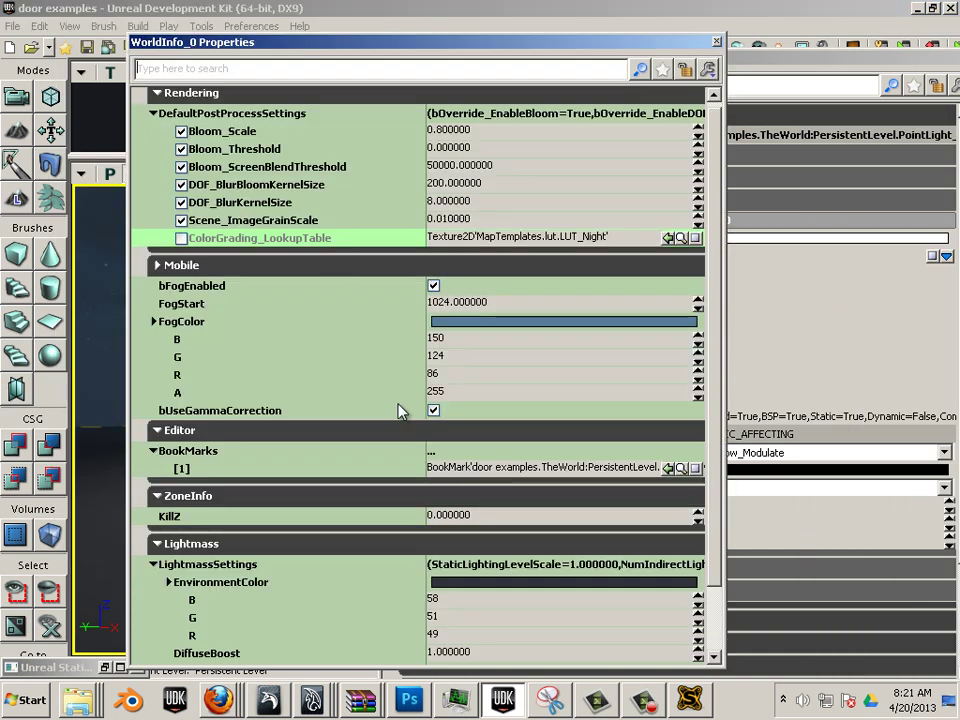
scroll(391, 557, "down", 1)
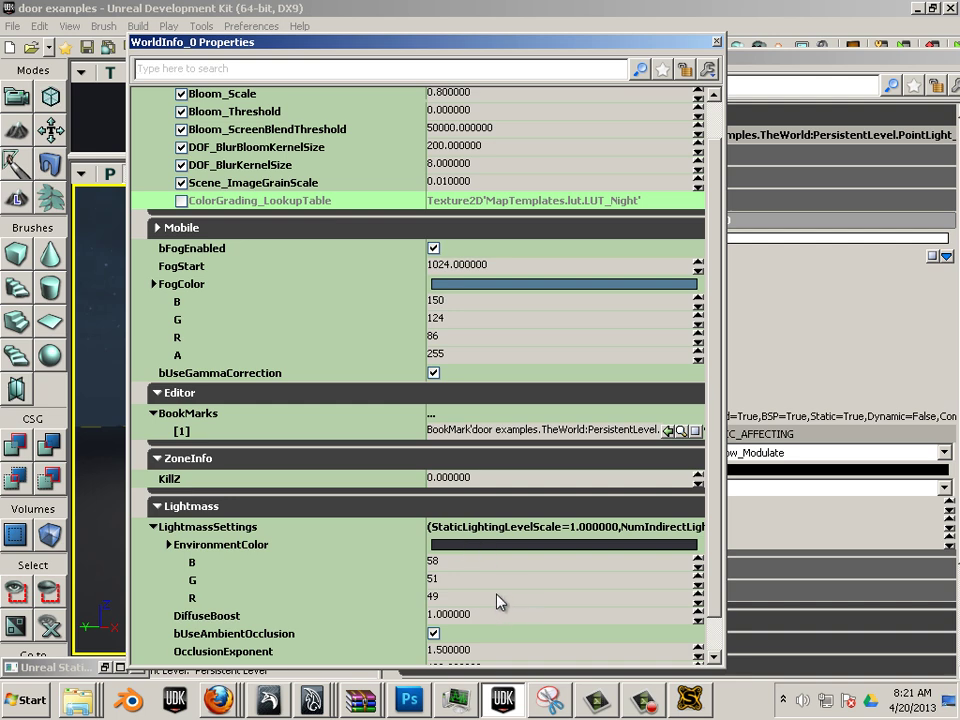
scroll(499, 600, "down", 1)
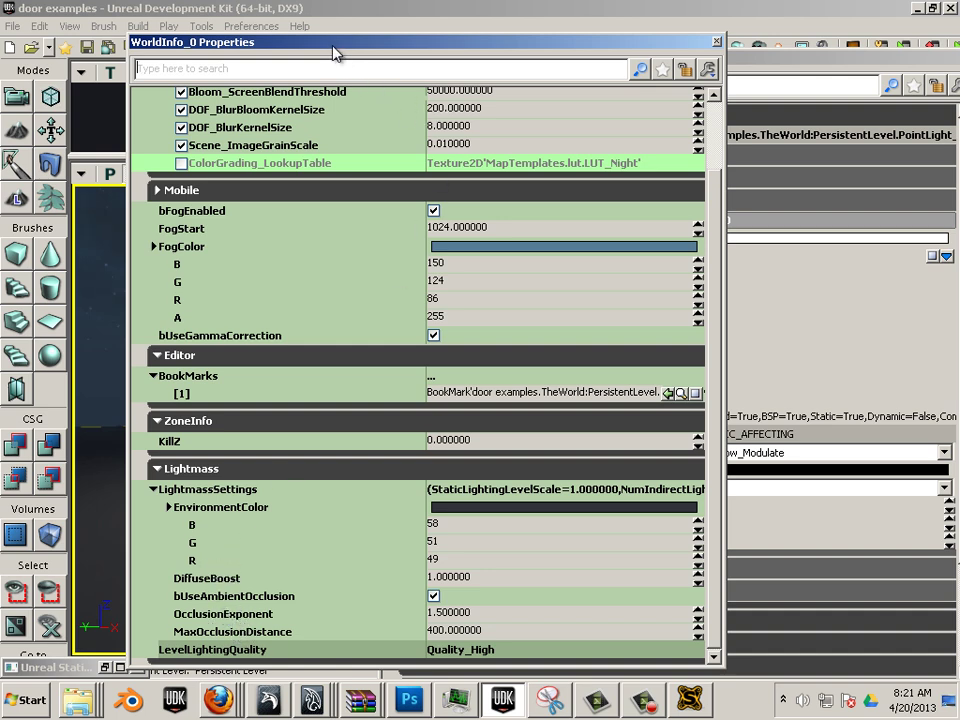
Step: Move both properties windows aside and select the ExponentialHeightFog actor in the sky to show its properties
left_click_drag(851, 54, 888, 80)
left_click_drag(223, 453, 351, 412)
left_click_drag(470, 60, 892, 191)
right_click_drag(428, 348, 432, 183)
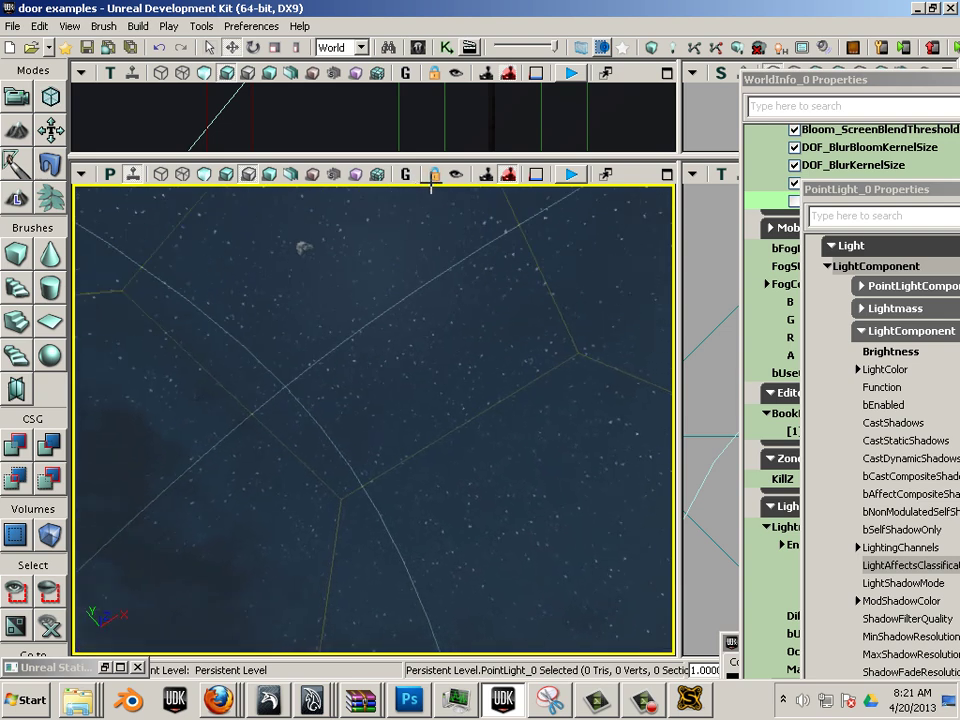
left_click(305, 251)
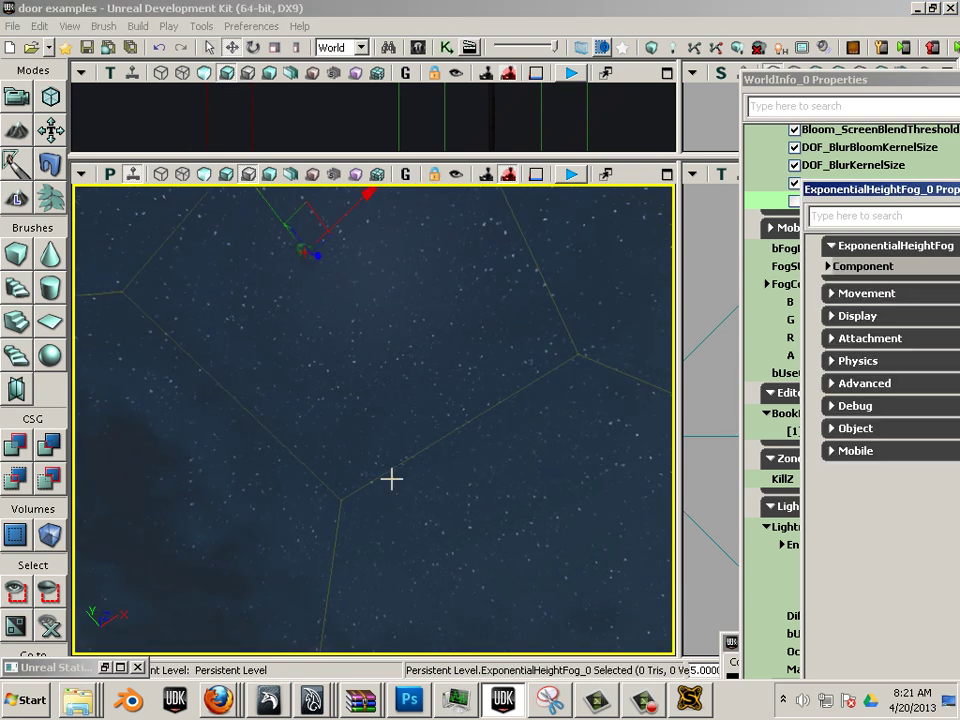
Step: Expand the height fog's Component settings and toggle bEnabled off and back on to compare the sky with and without fog
left_click_drag(850, 187, 261, 170)
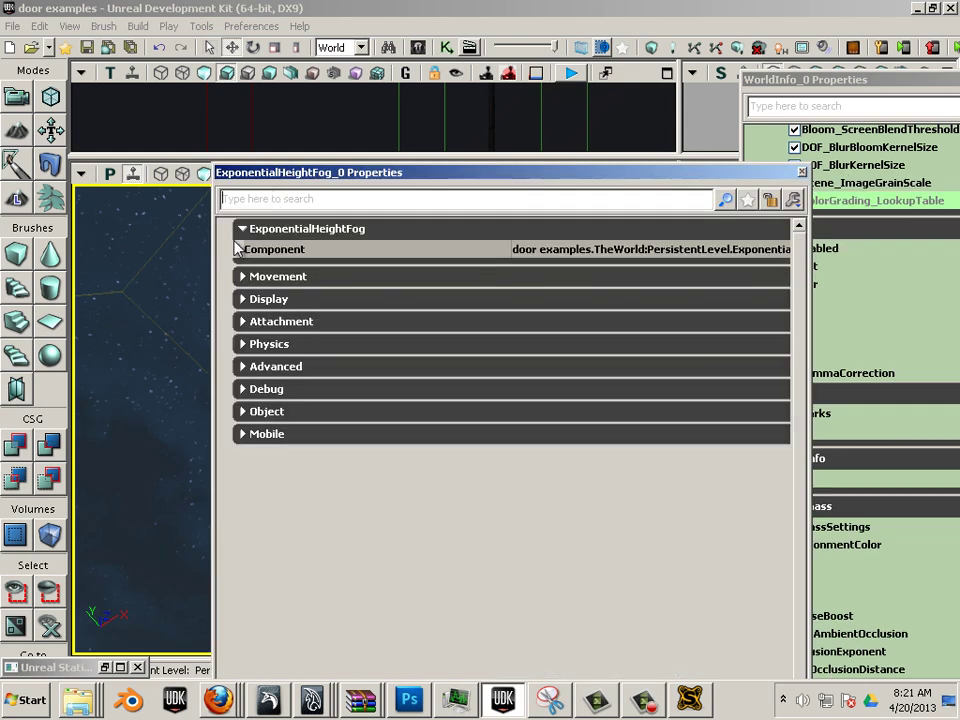
left_click(238, 250)
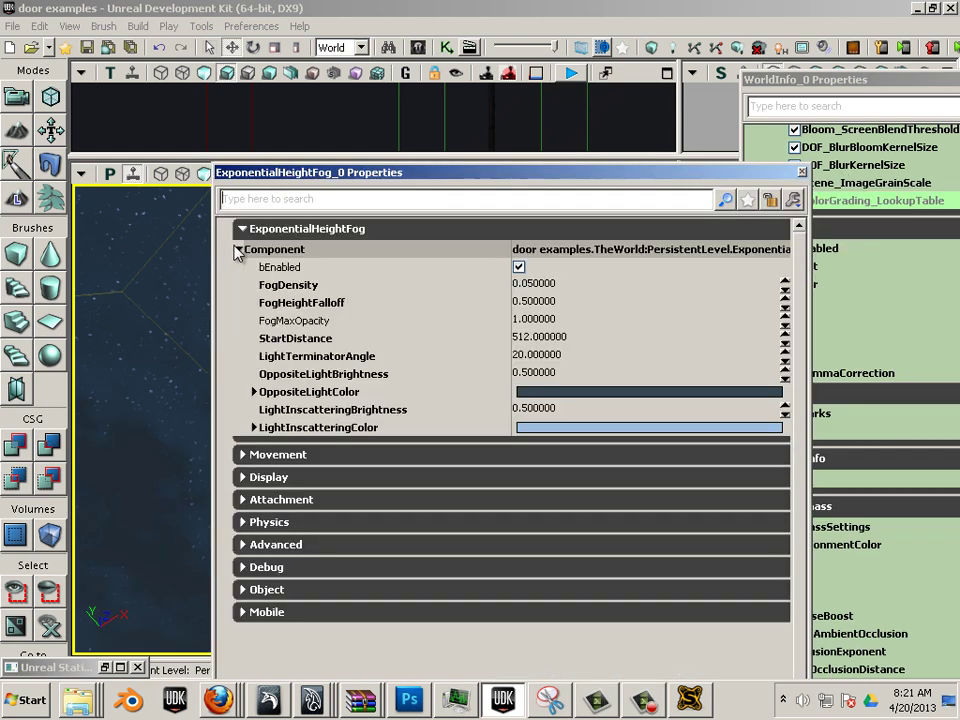
left_click(519, 268)
left_click_drag(369, 178, 790, 231)
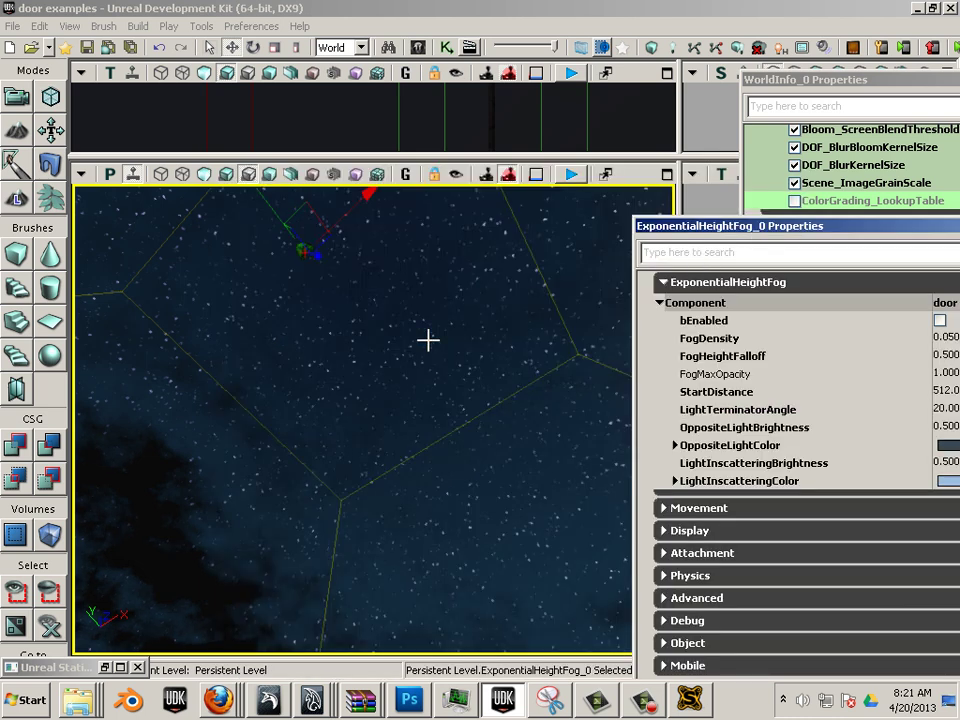
left_click_drag(299, 428, 302, 379)
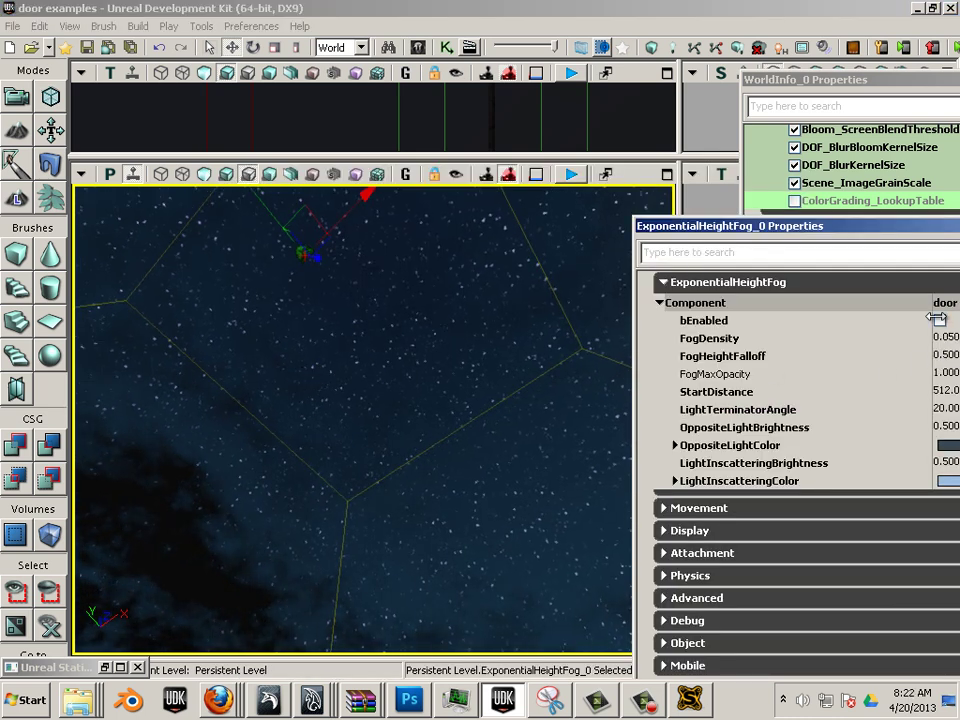
left_click(941, 321)
left_click(941, 321)
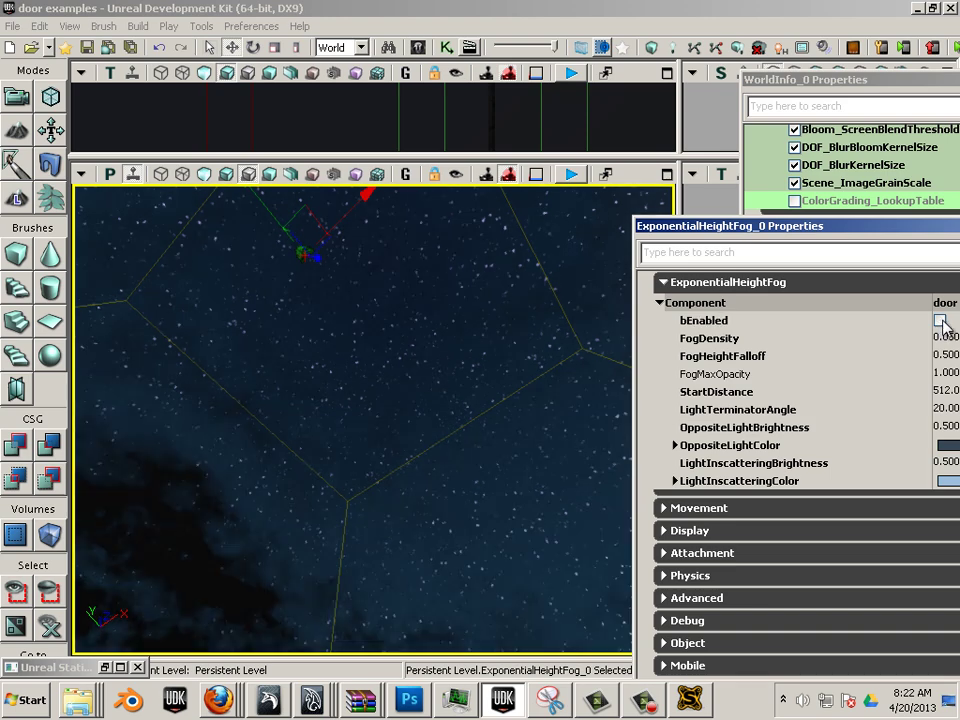
left_click(941, 321)
Step: Locate the sky sphere's mesh in the Content Browser and open the M_Procedural_Sky_Night material instance for editing
right_click_drag(446, 454, 317, 639)
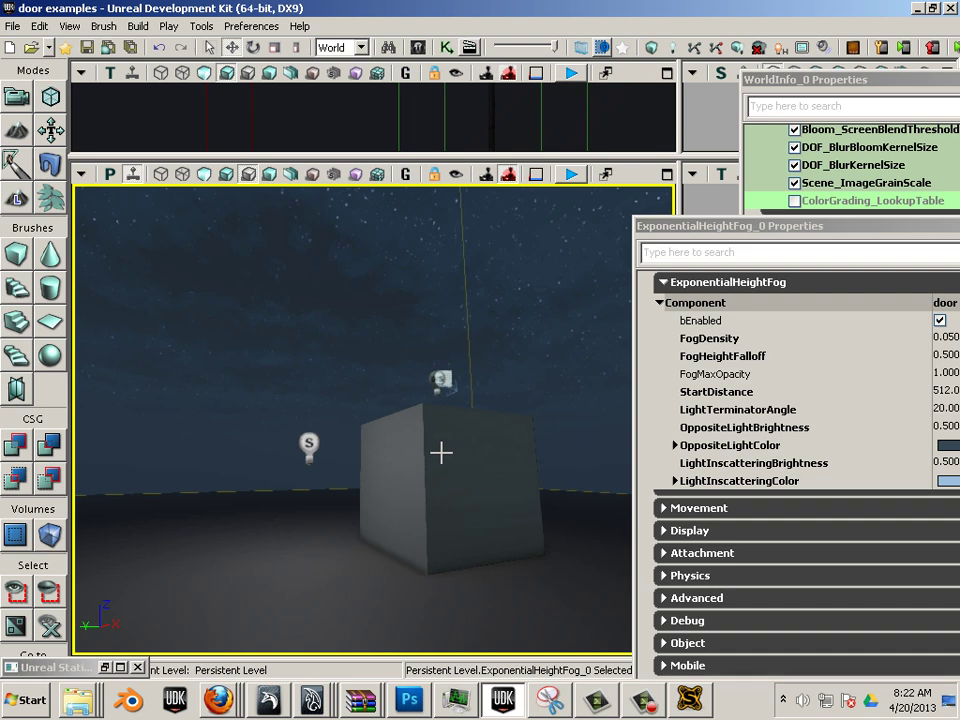
left_click(446, 402)
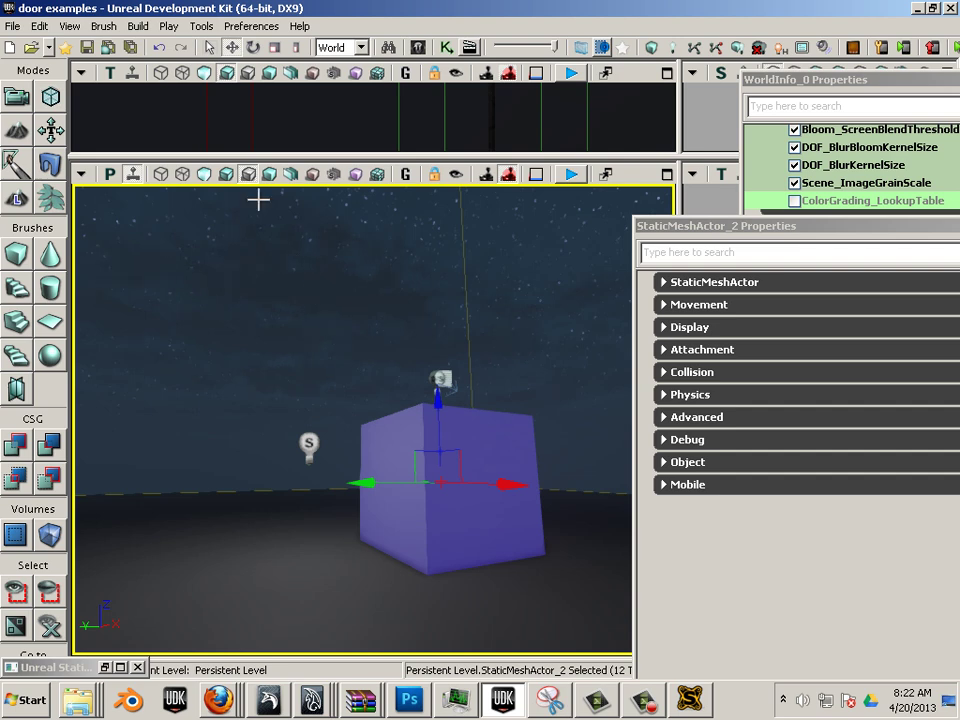
right_click(260, 272)
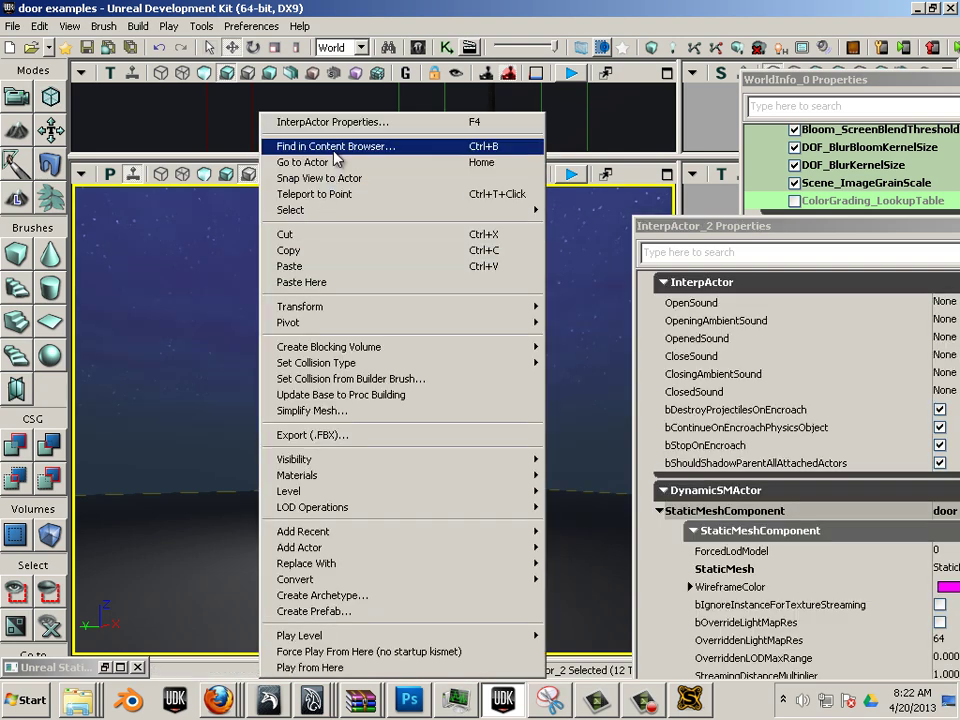
left_click(335, 148)
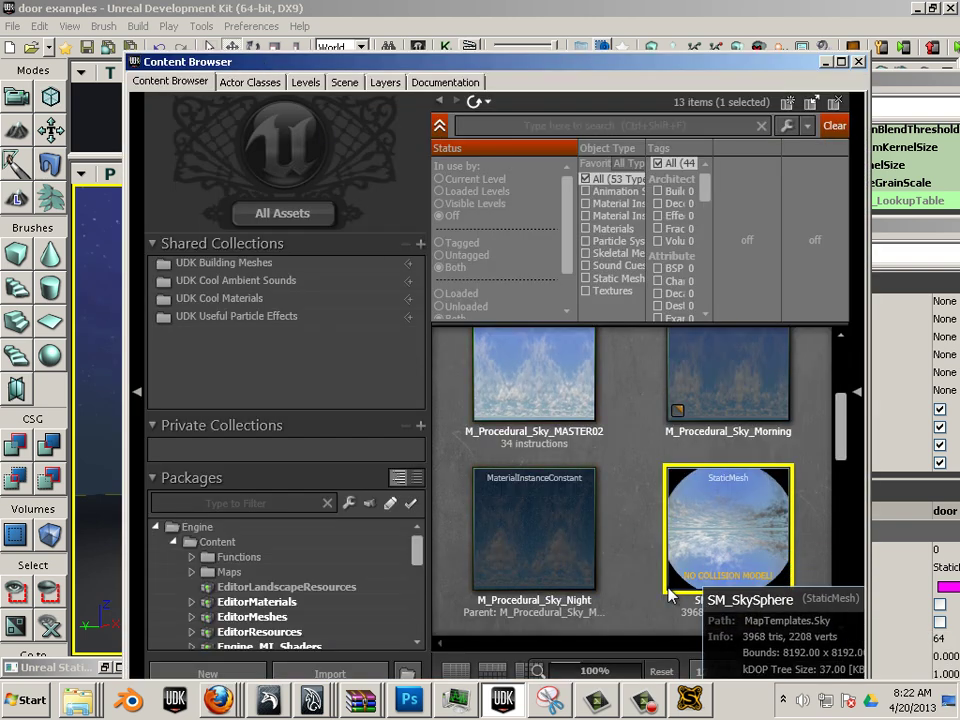
left_click(555, 516)
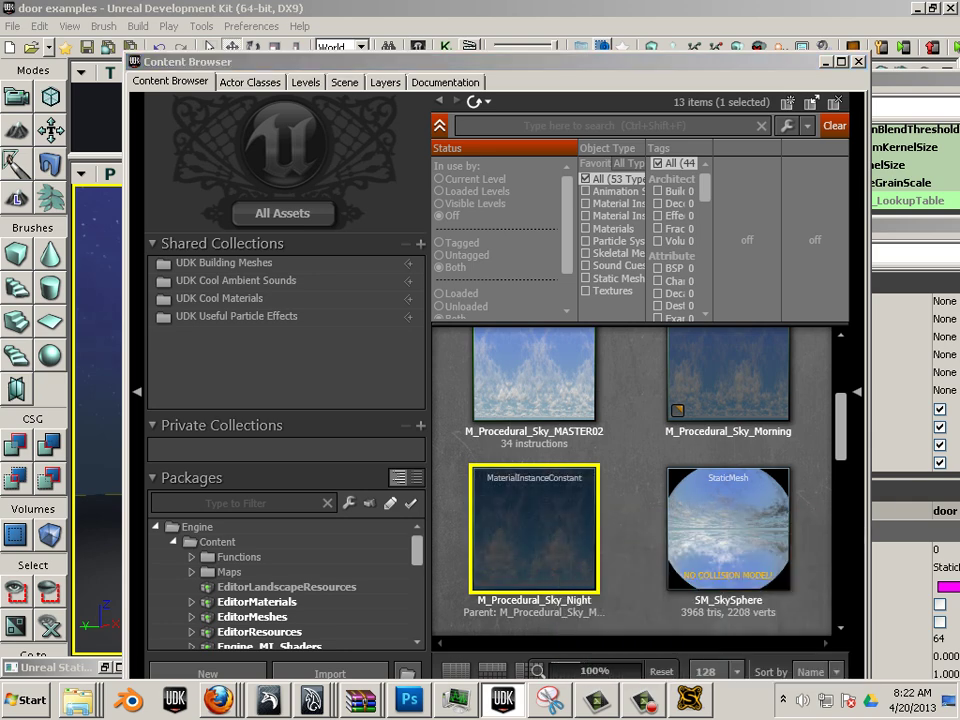
left_click_drag(380, 76, 340, 65)
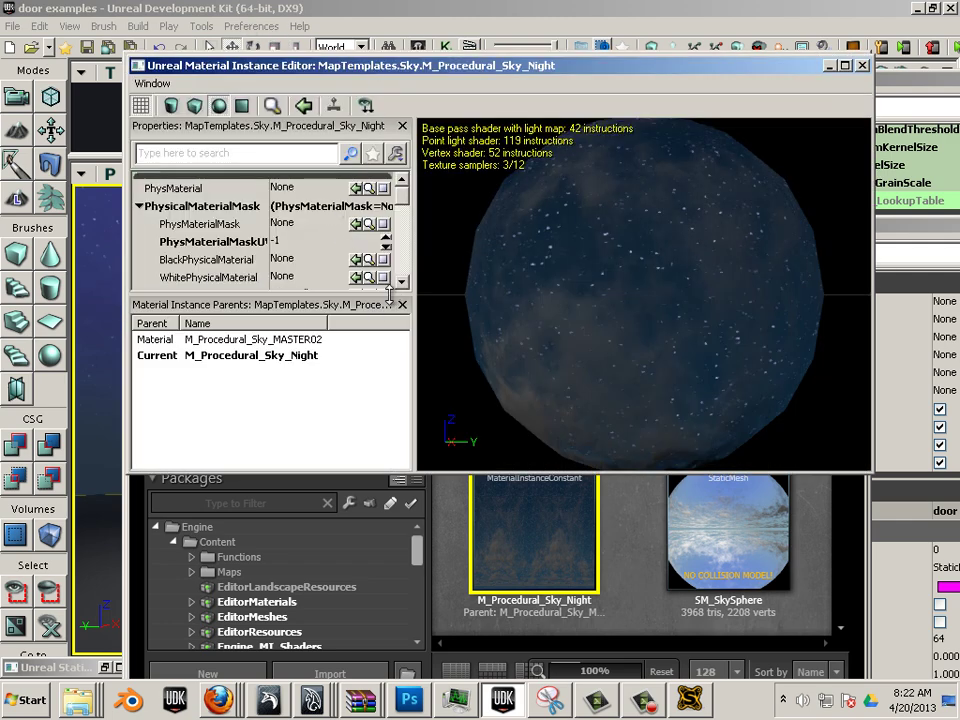
Step: Enlarge the material instance's properties area and expand its Vector Parameter Values to examine the sky colors
left_click_drag(391, 297, 393, 522)
left_click_drag(415, 323, 752, 328)
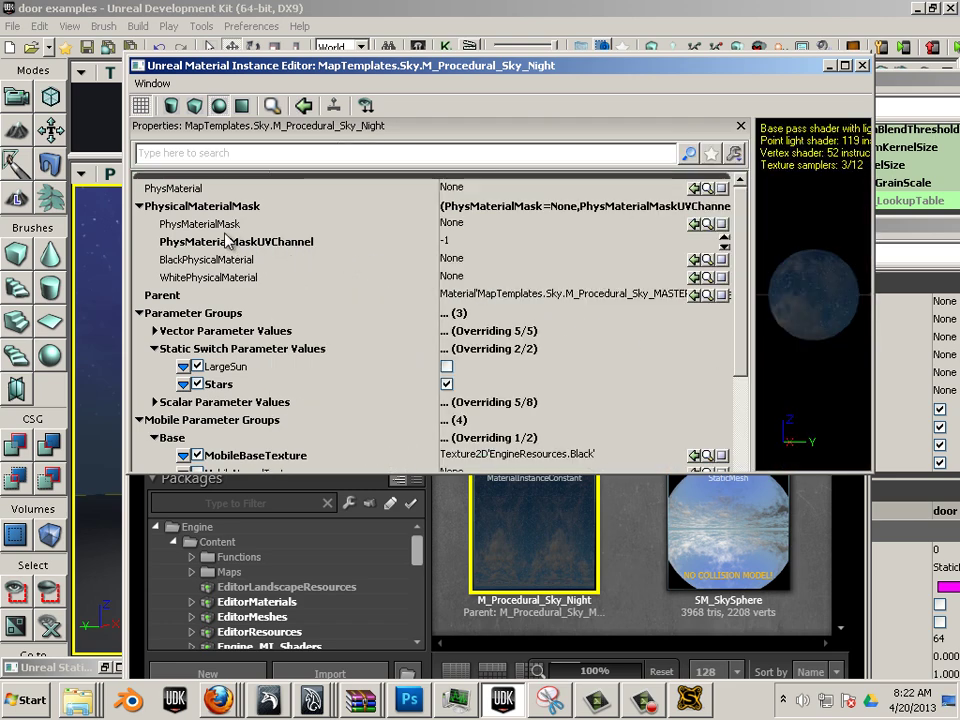
left_click(139, 206)
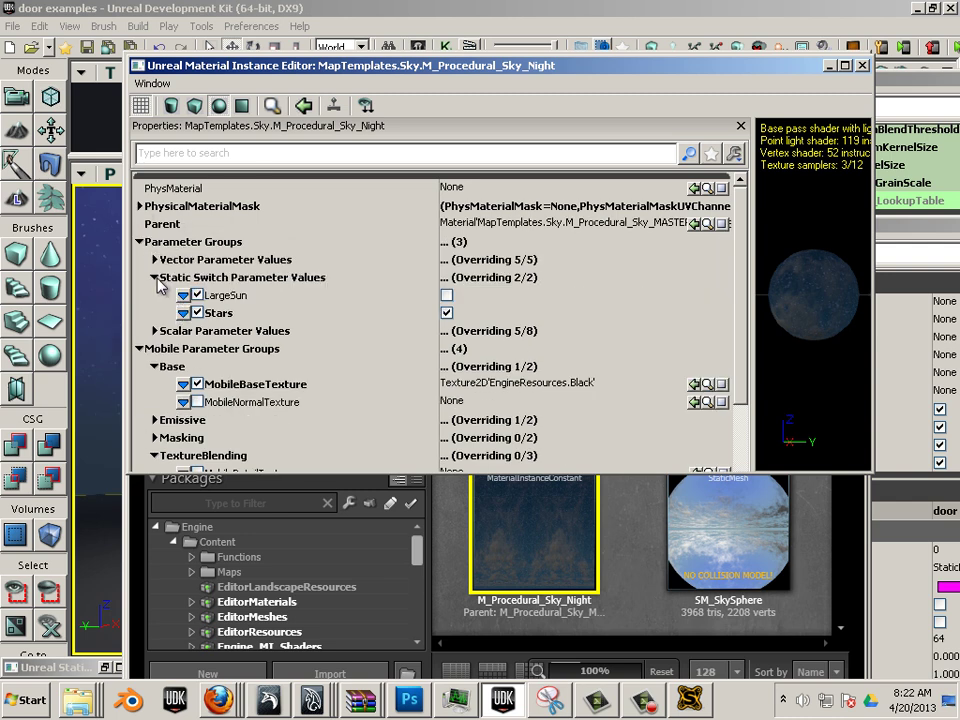
left_click(155, 278)
left_click(140, 242)
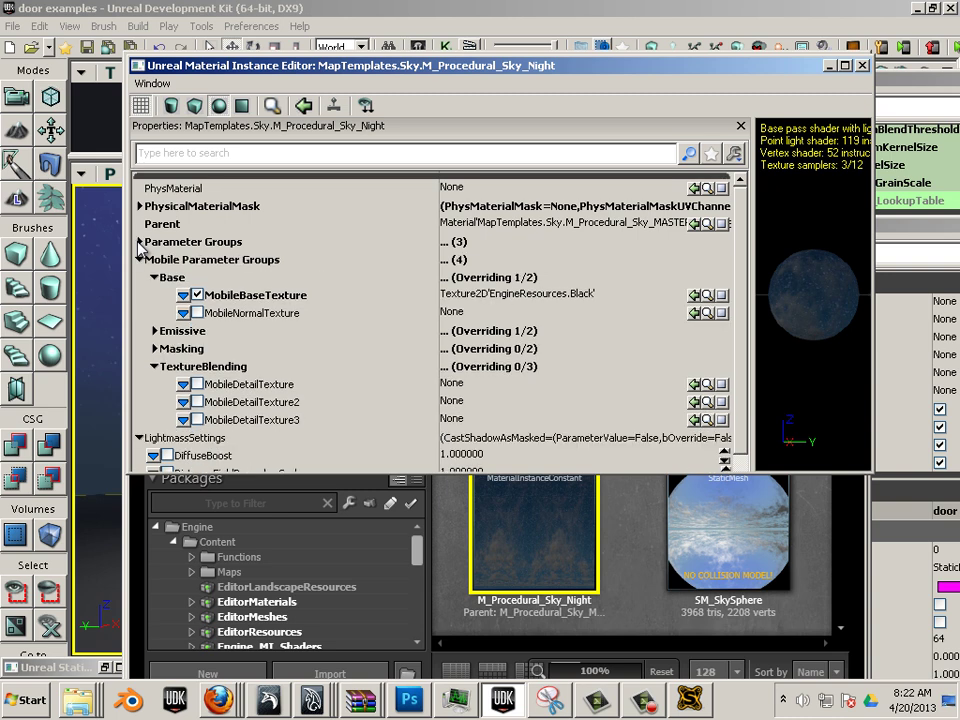
left_click(140, 243)
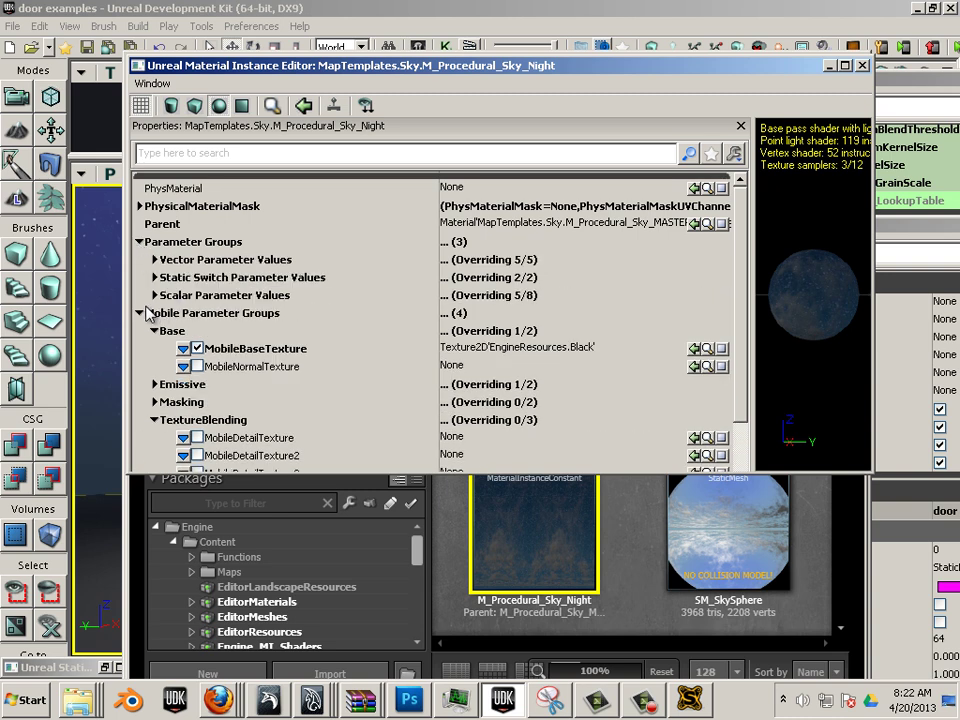
left_click(140, 206)
left_click(140, 206)
left_click(155, 260)
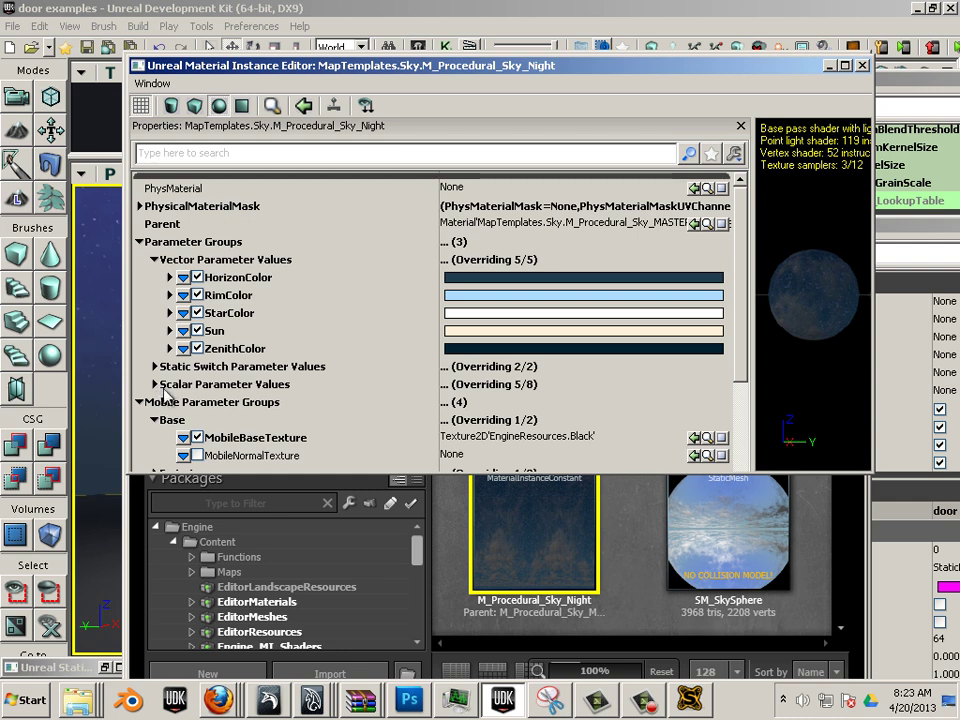
Step: Expand ZenithColor and look through the sky material's remaining parameters down to the Lightmass settings
left_click(141, 206)
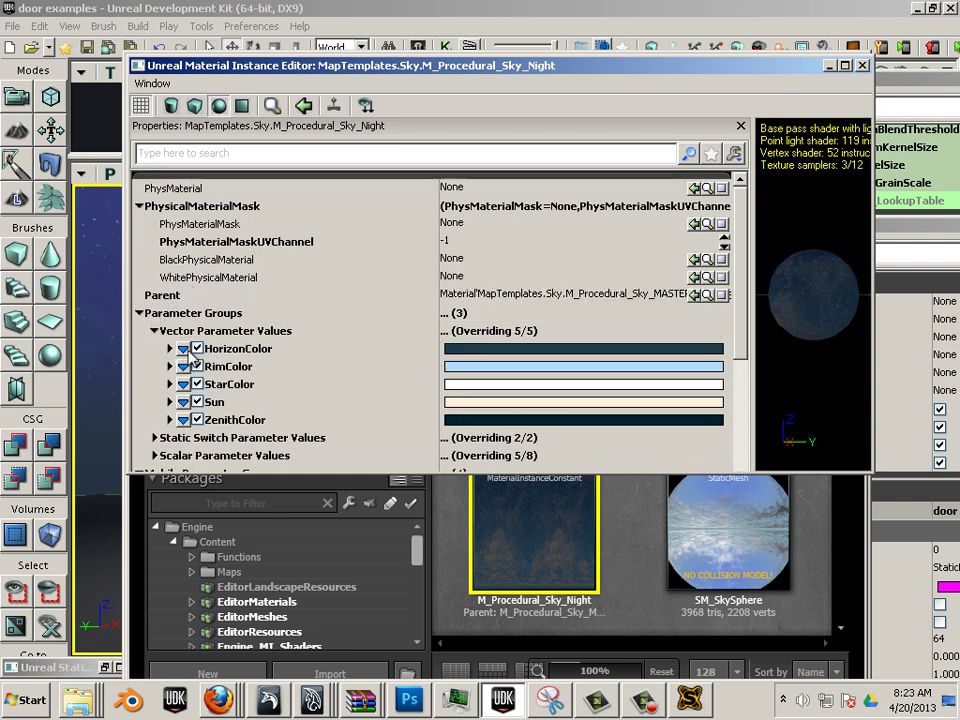
left_click(321, 417)
scroll(322, 409, "down", 1)
scroll(321, 412, "down", 5)
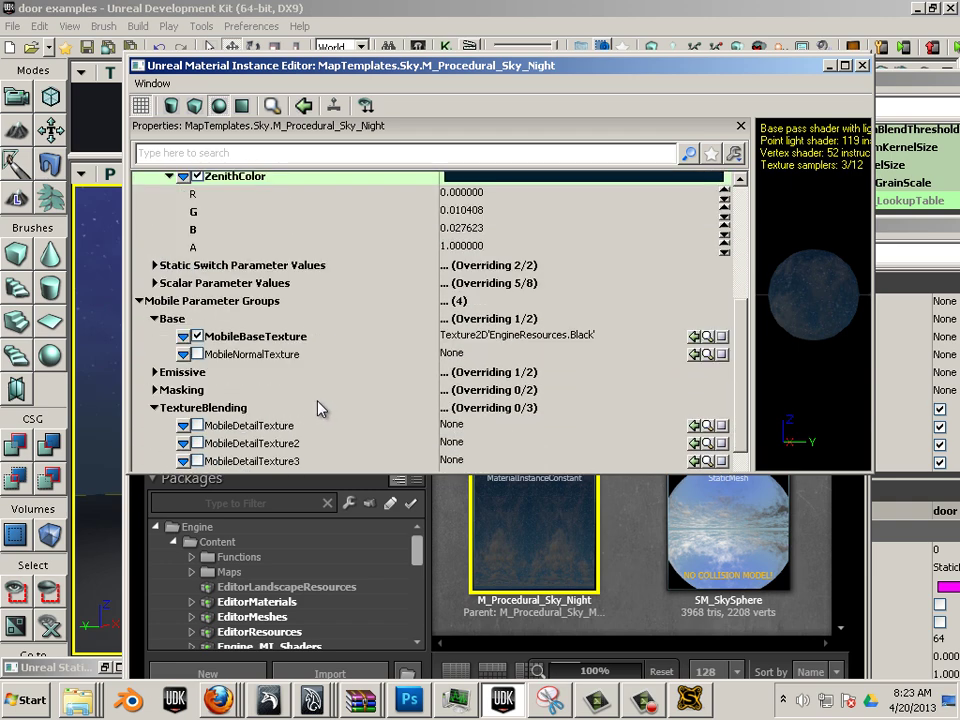
scroll(316, 406, "down", 1)
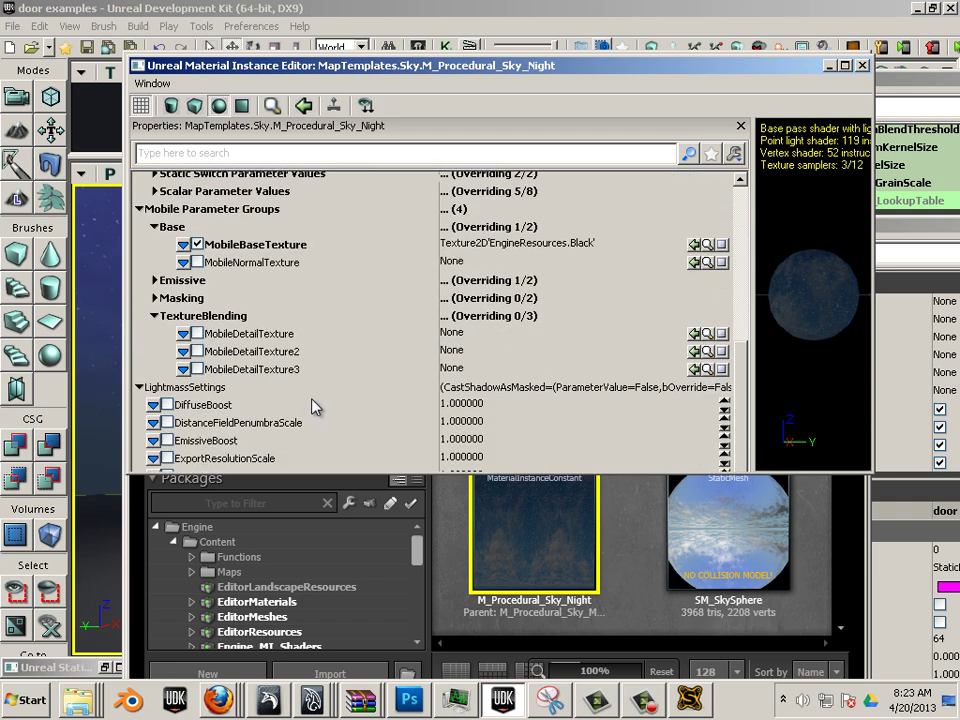
scroll(257, 403, "up", 2)
scroll(255, 390, "up", 4)
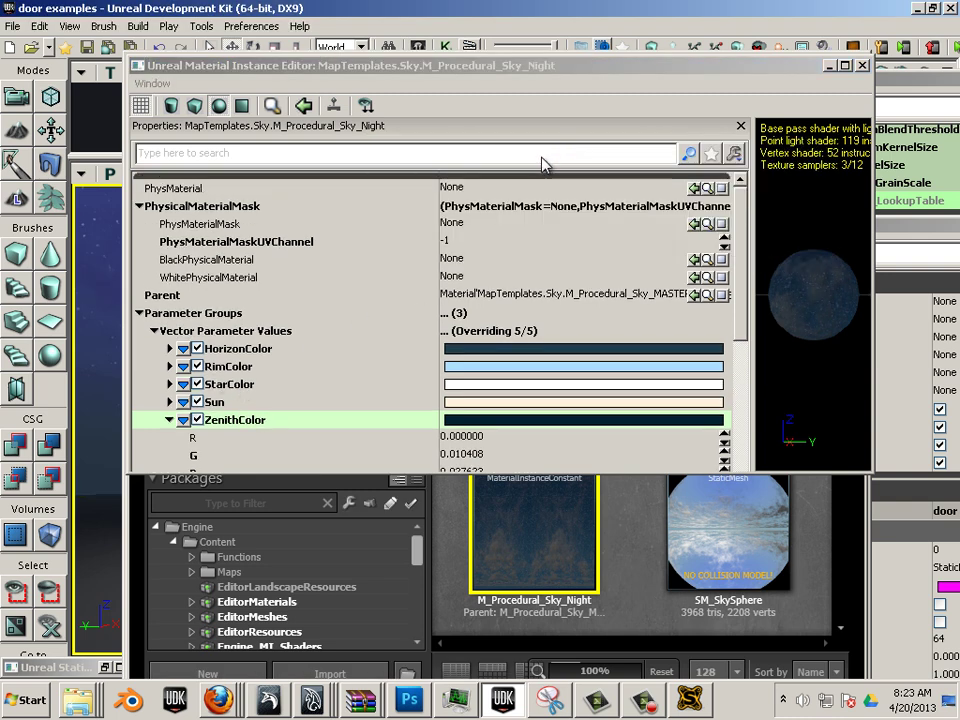
Step: Filter the sky material's properties by "clo" and move the material instance editor aside
left_click(385, 170)
left_click(384, 158)
type("clo")
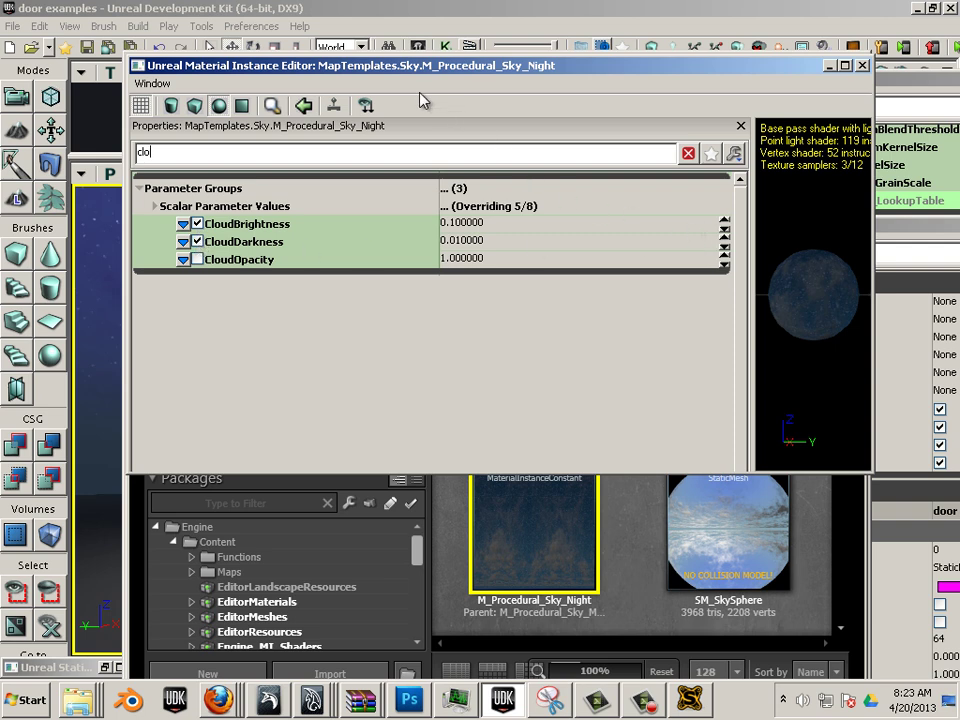
left_click_drag(392, 65, 592, 68)
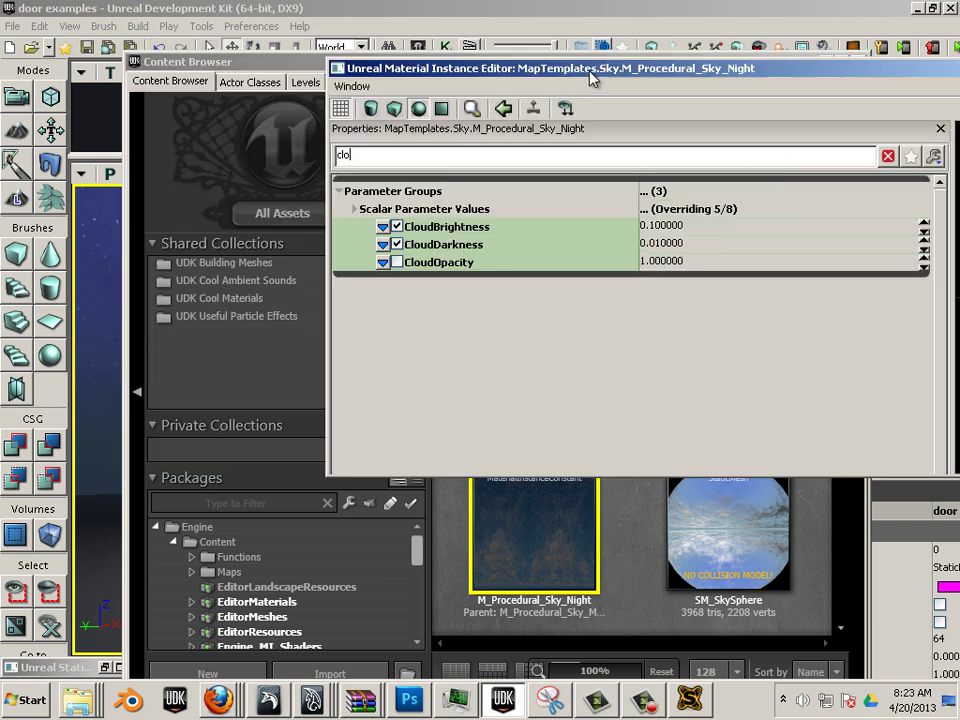
Step: Toggle the CloudOpacity and CloudDarkness overrides on the sky material to check their effect
left_click(396, 262)
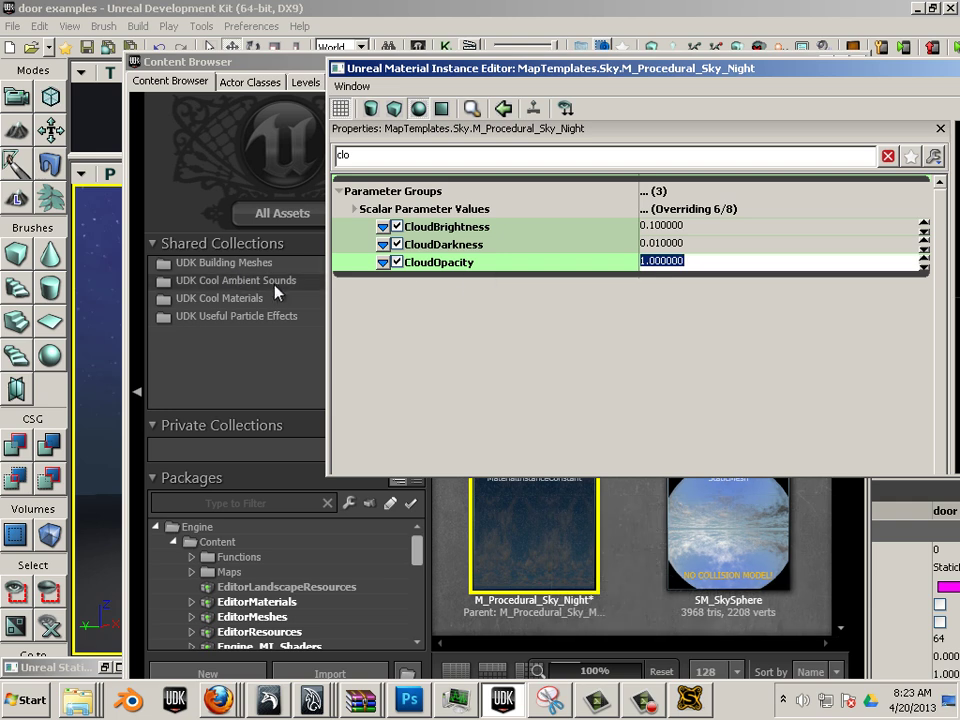
left_click(396, 262)
left_click(397, 244)
left_click(397, 244)
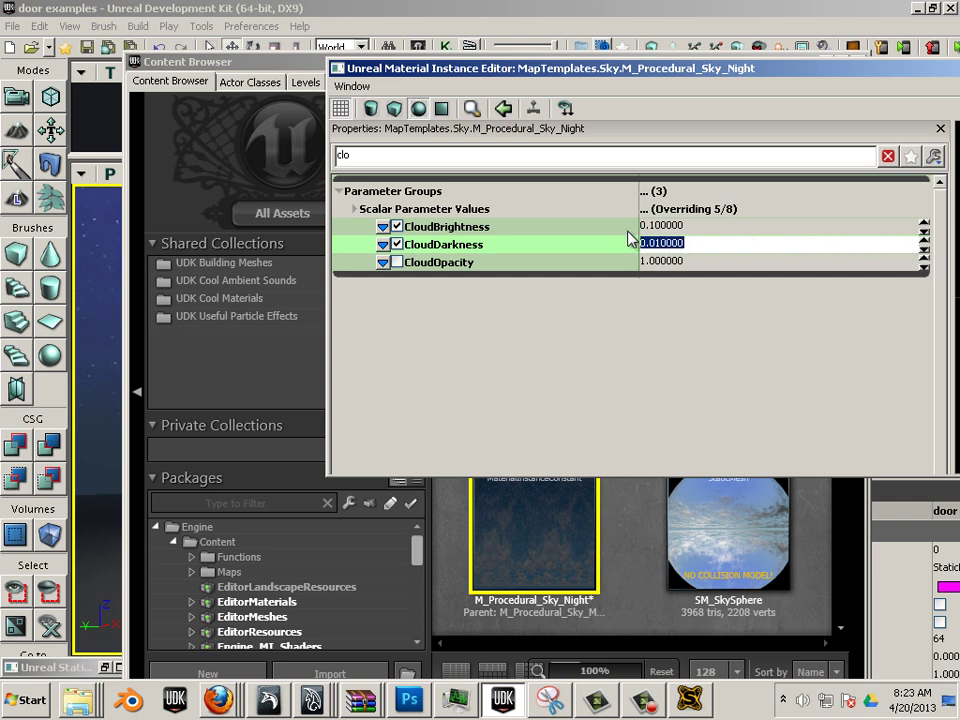
Step: Set CloudDarkness to 0.001 after trying a value of 1
type("1")
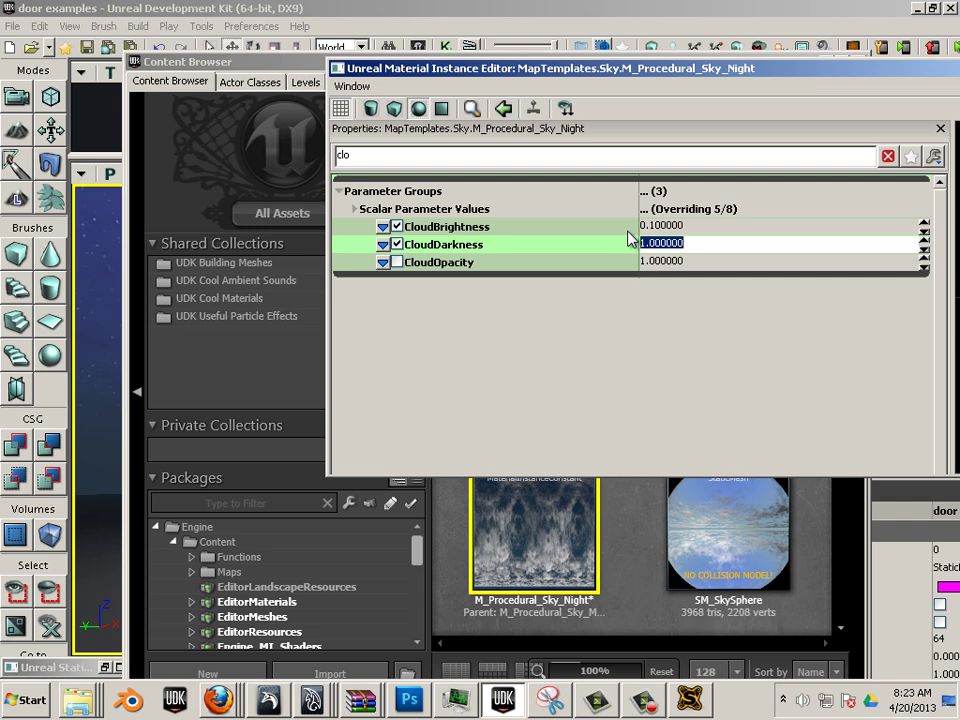
type(".001")
key("Return")
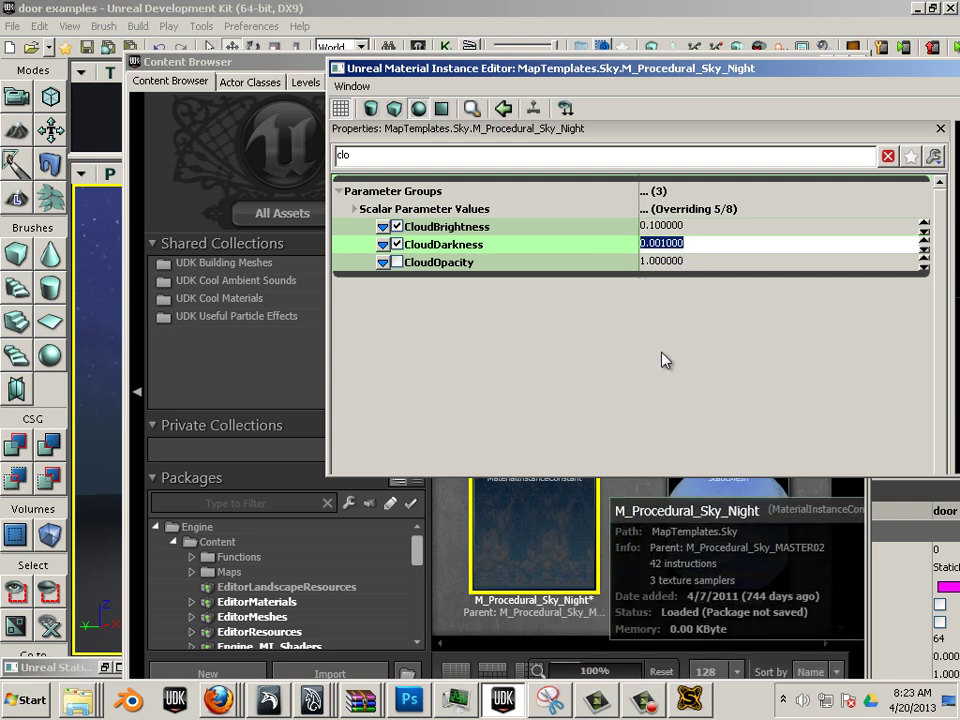
Step: Set CloudBrightness to 0.001 after trying values of 1 and 0.0001
left_click(666, 229)
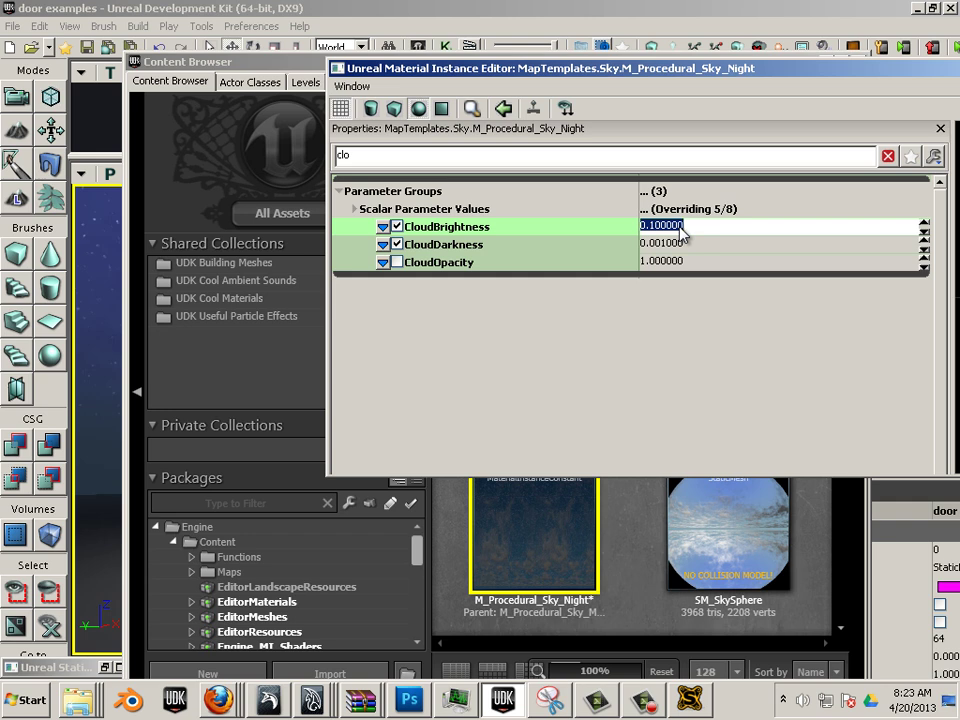
type("1")
key("Return")
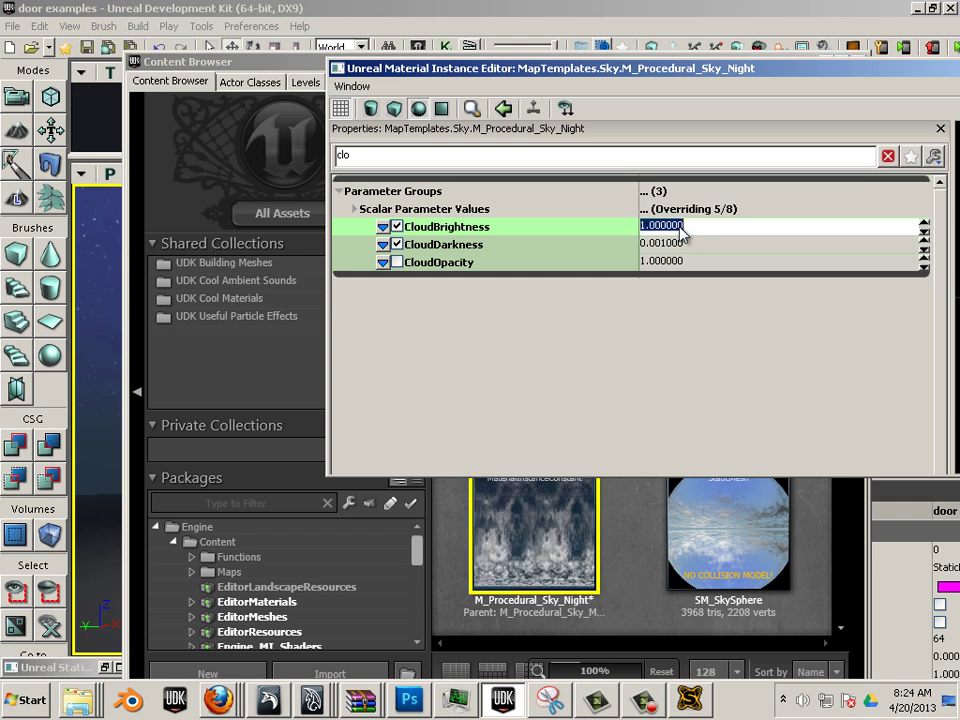
left_click(681, 231)
key("Return")
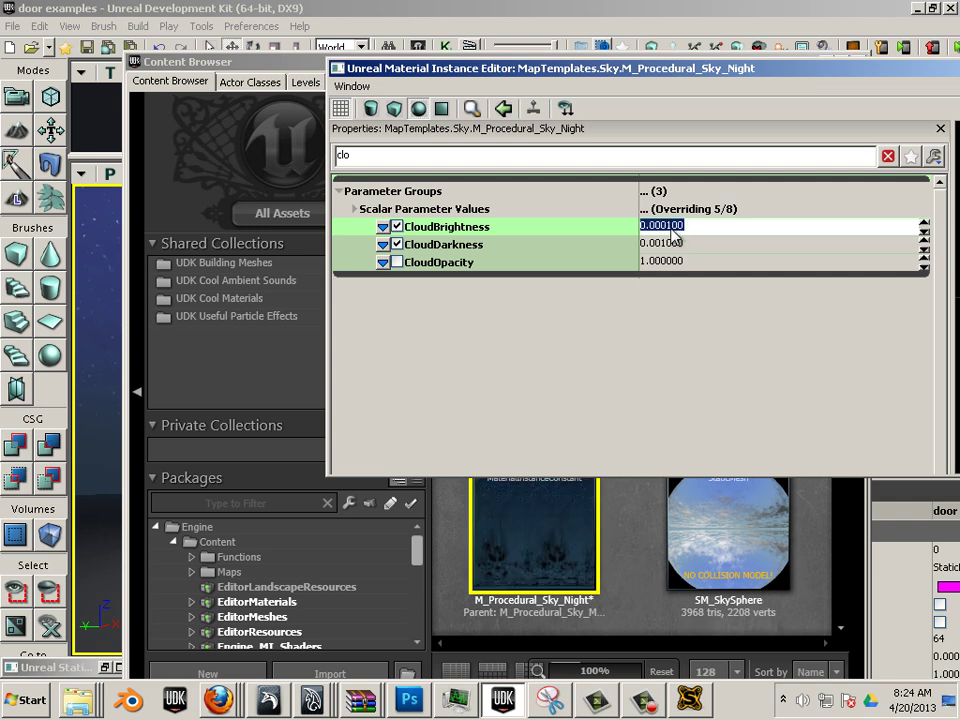
left_click_drag(692, 236, 665, 235)
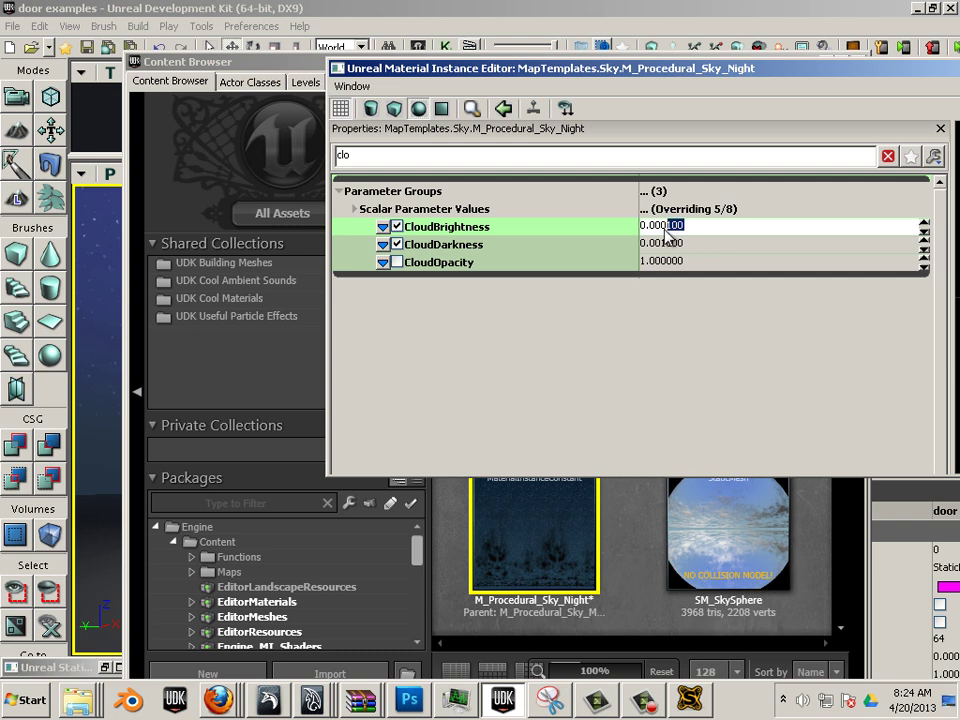
type("1")
key("Return")
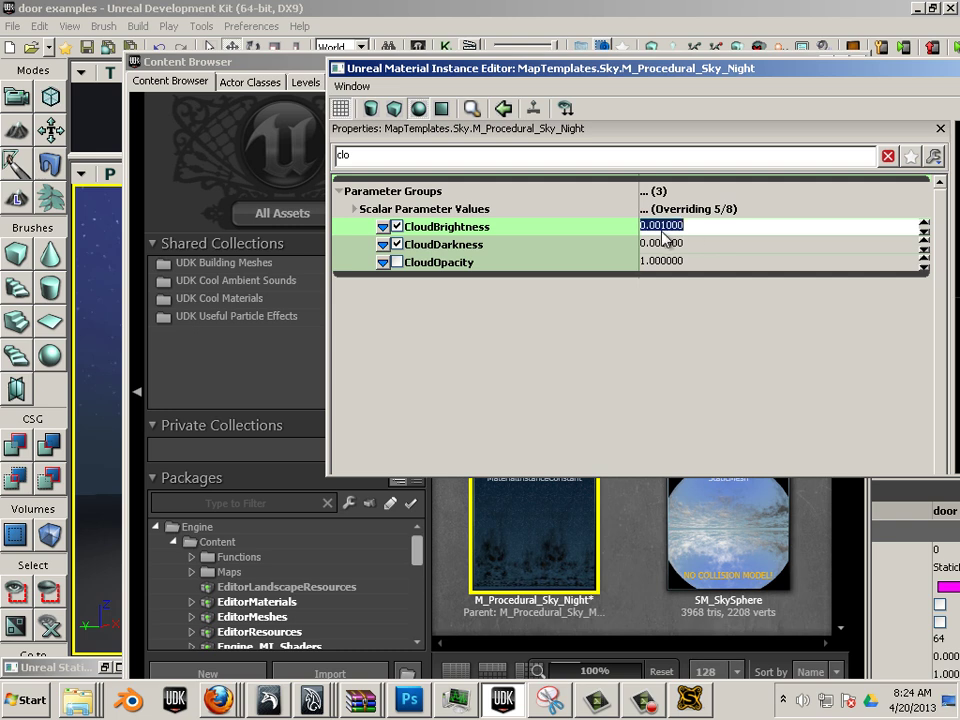
Step: Filter the sky material's properties by "star" and disable the Stars override
left_click(886, 156)
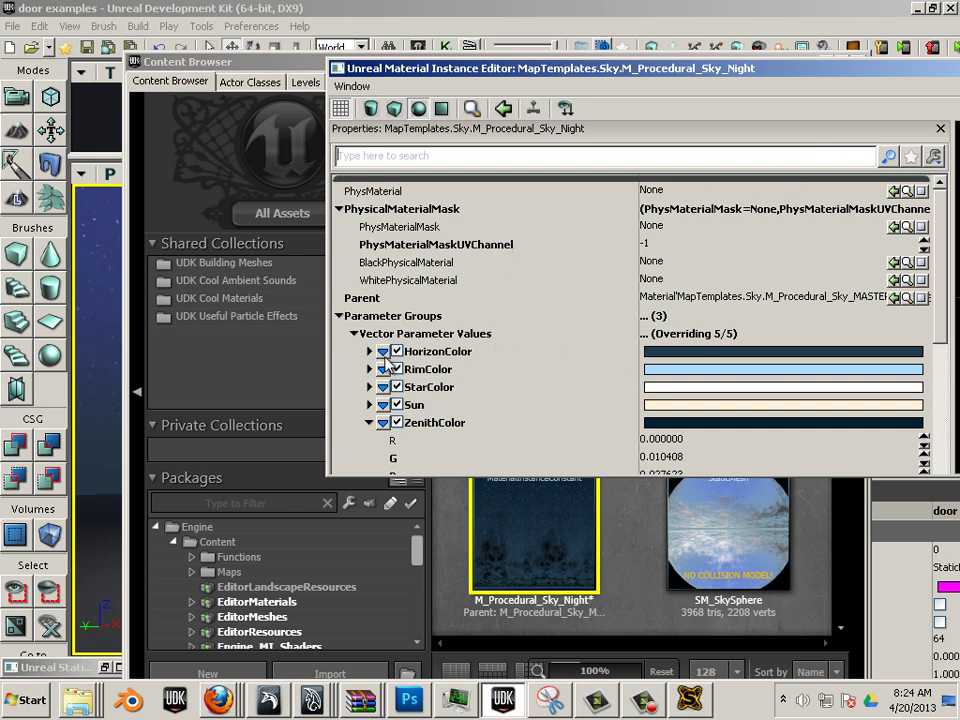
left_click(369, 351)
left_click(369, 351)
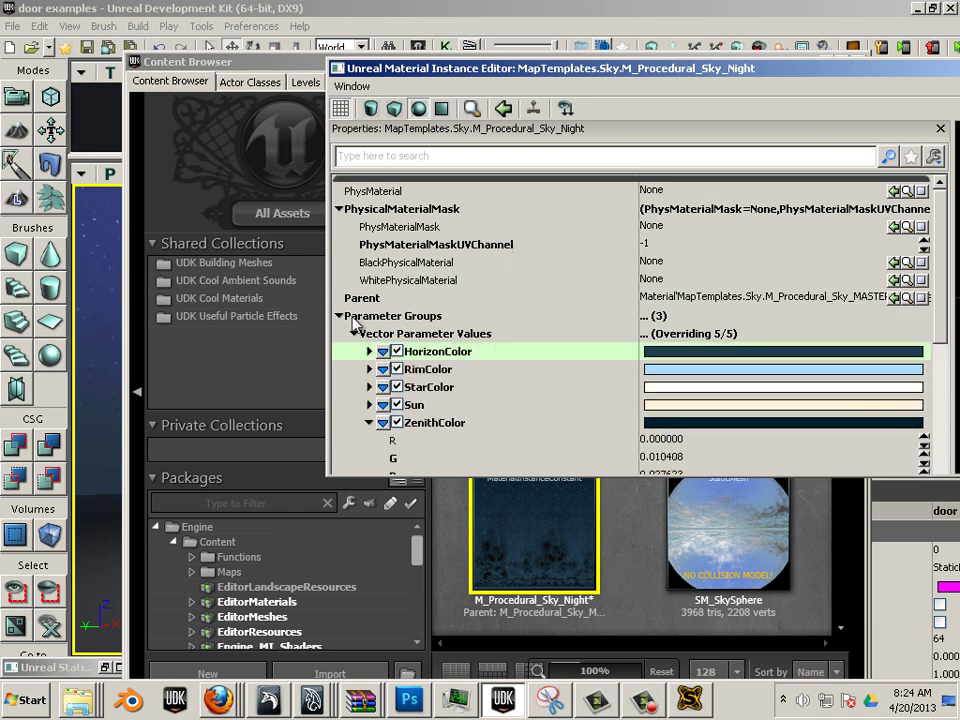
scroll(938, 348, "down", 2)
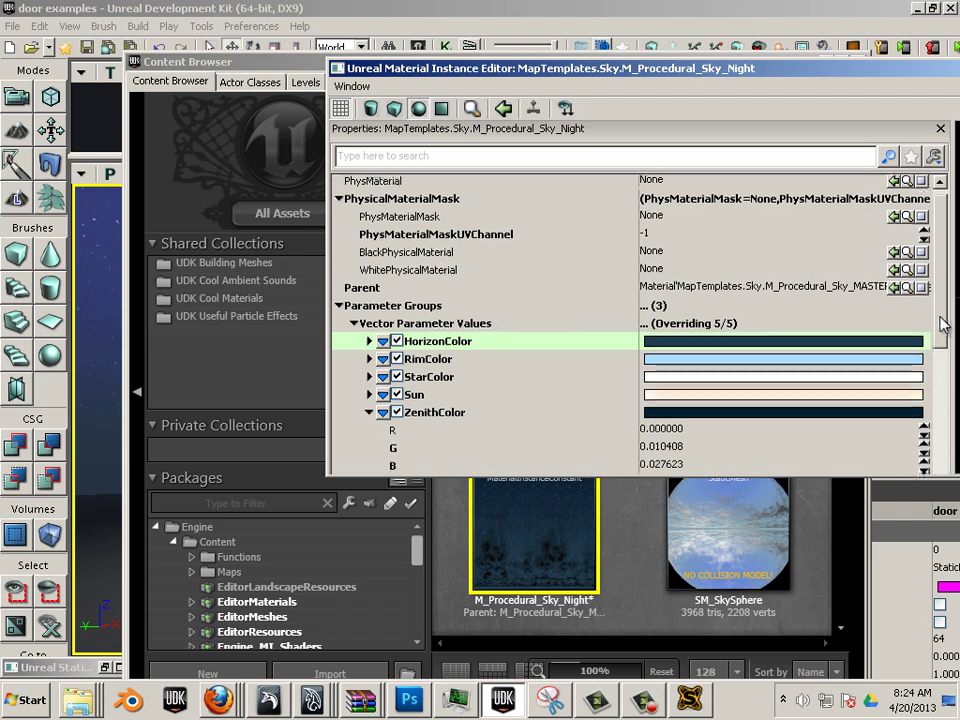
scroll(938, 348, "down", 5)
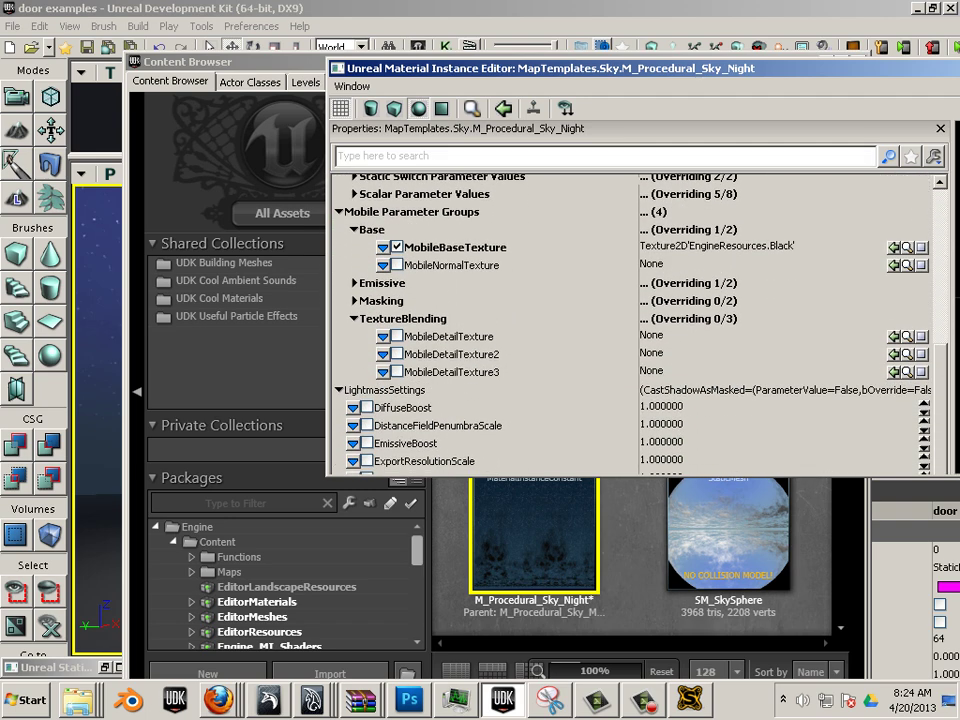
left_click(463, 157)
type("star")
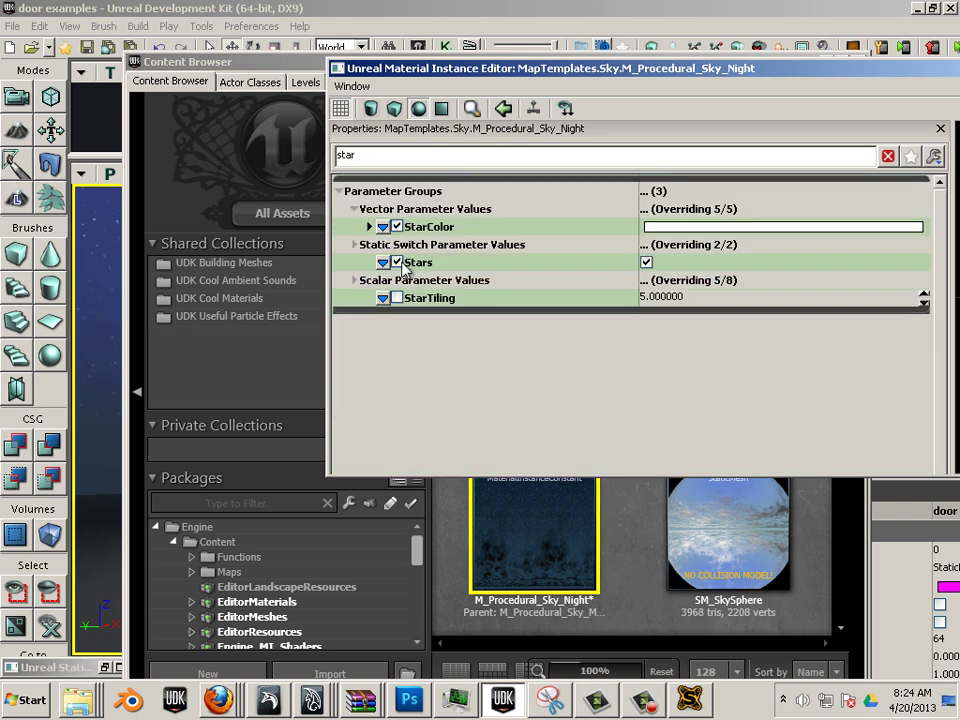
left_click(398, 263)
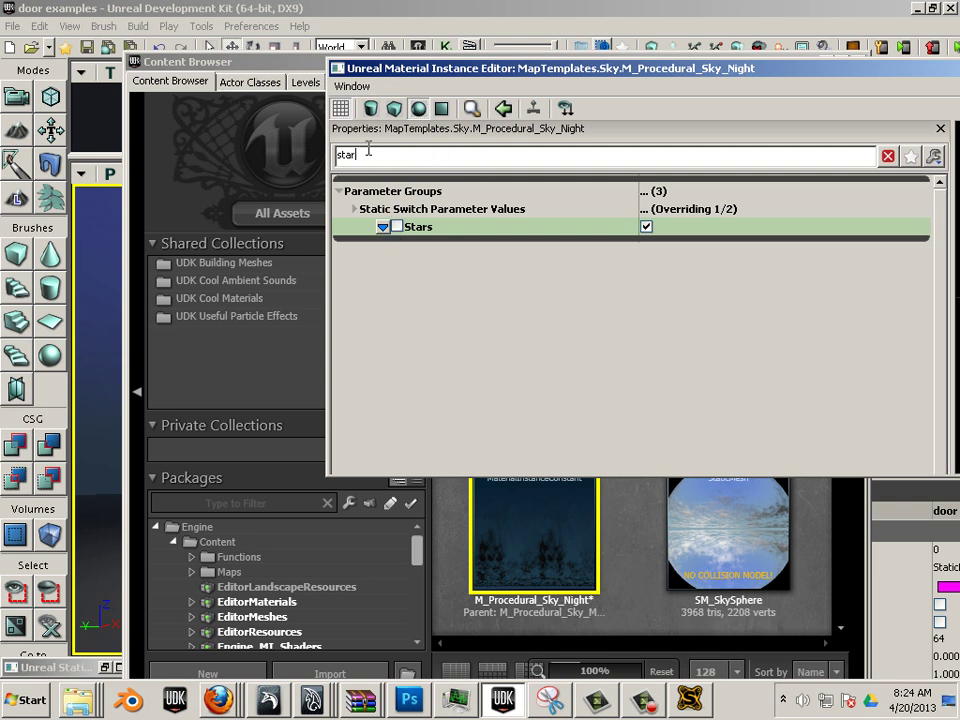
Step: Filter the sky material's properties by "sky" and set SkyBrightness to 0.1 after trying a value of 0.001
key("BackSpace")
key("BackSpace")
key("BackSpace")
type("k")
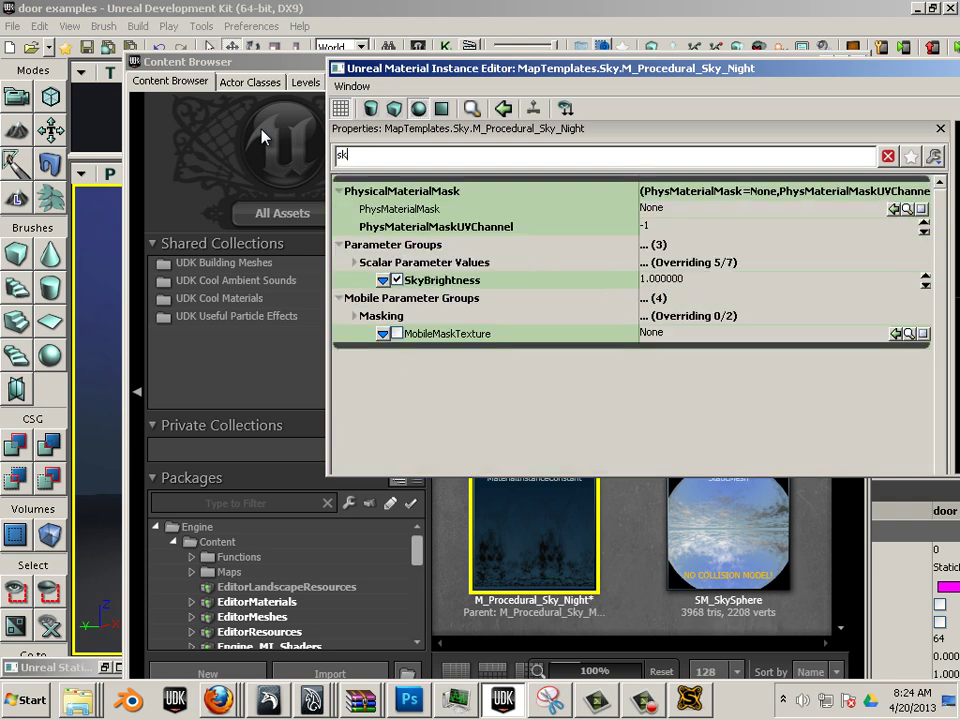
type("y")
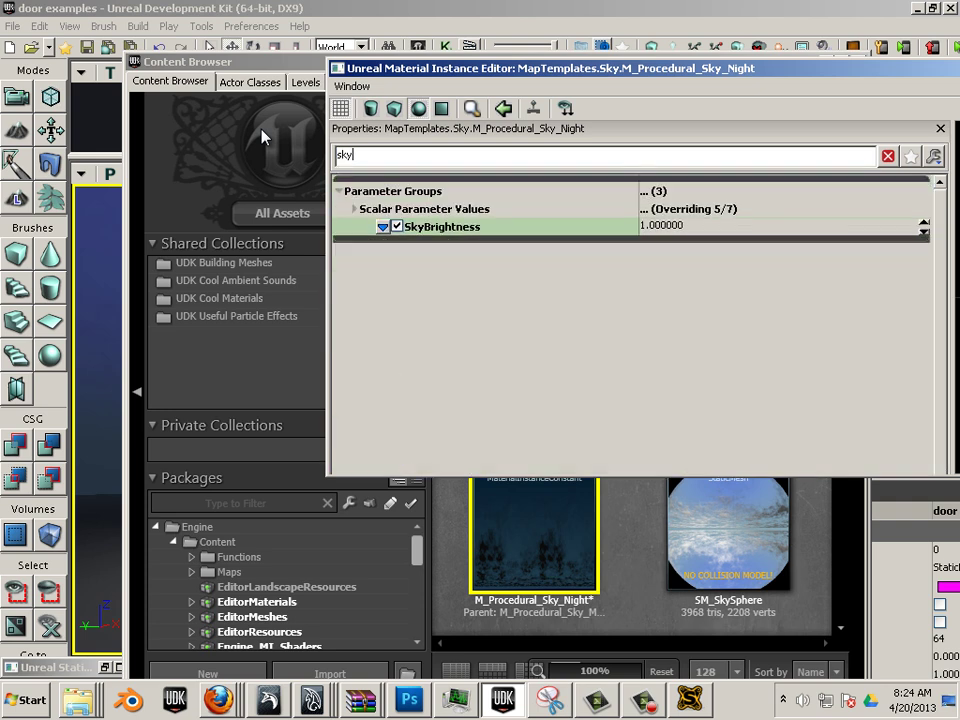
left_click(406, 228)
left_click(678, 228)
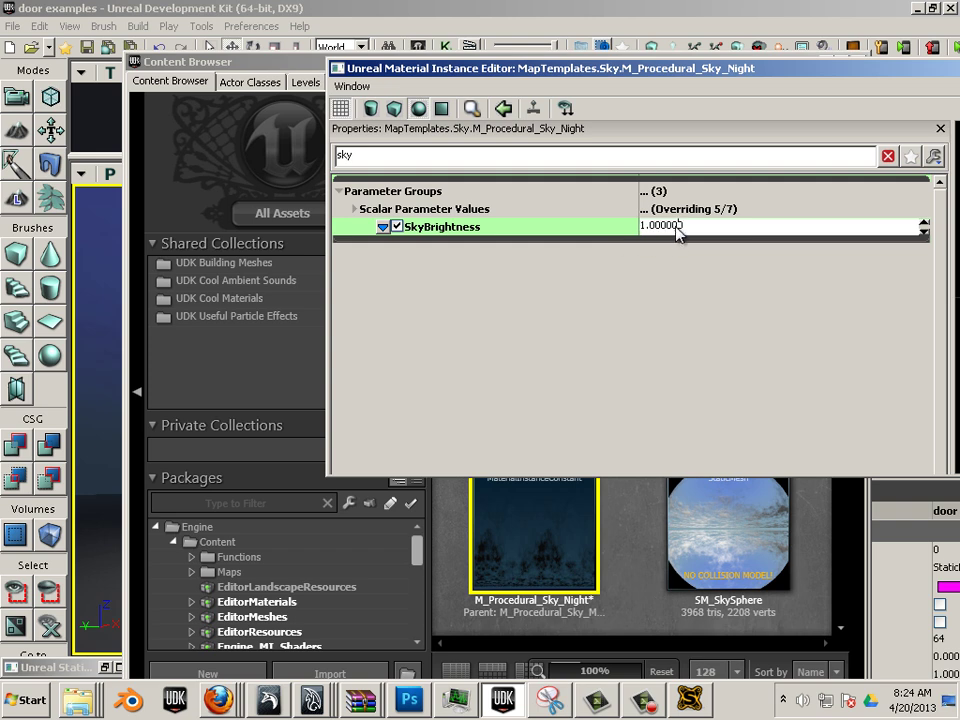
left_click(579, 229)
type(".")
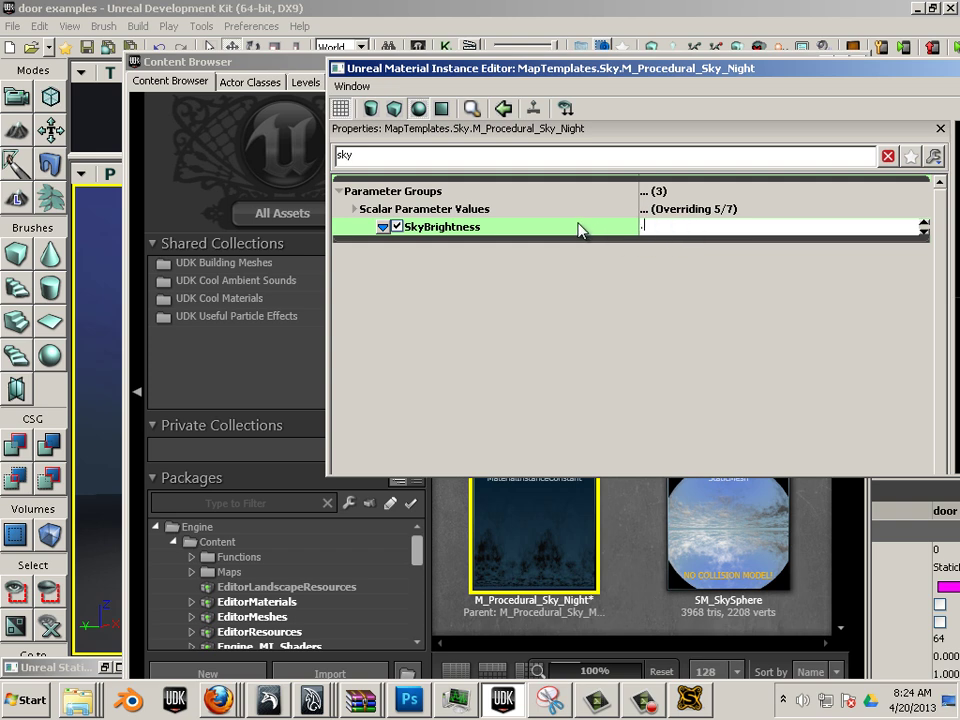
type("001")
key("Return")
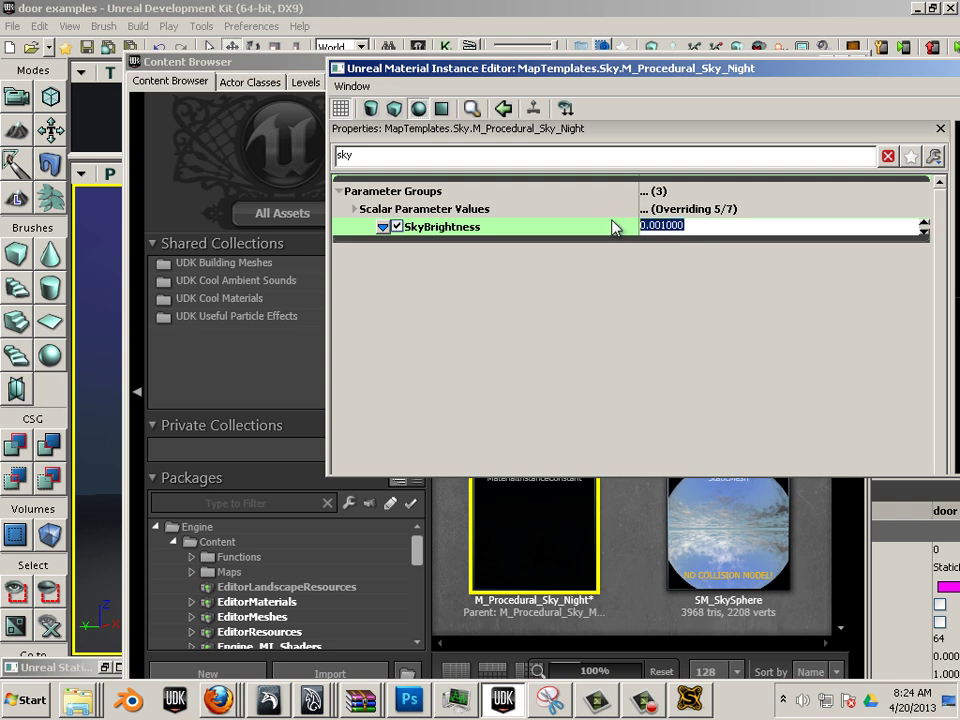
type(".1")
key("Return")
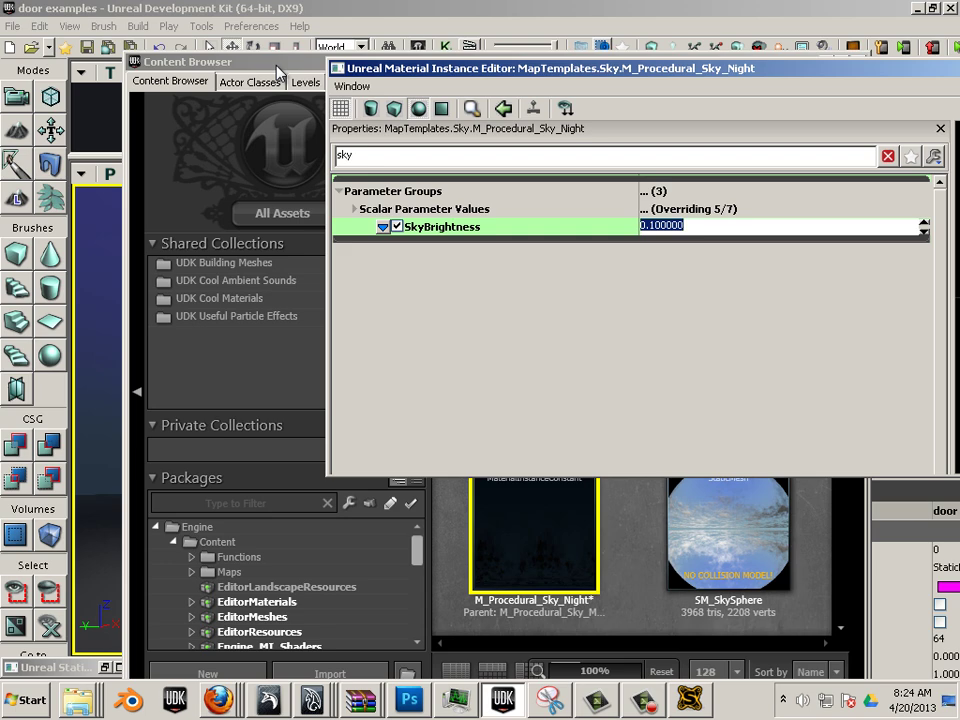
Step: Move the Content Browser aside and rebuild the level's lighting at High quality with Lightmass
left_click_drag(276, 66, 933, 154)
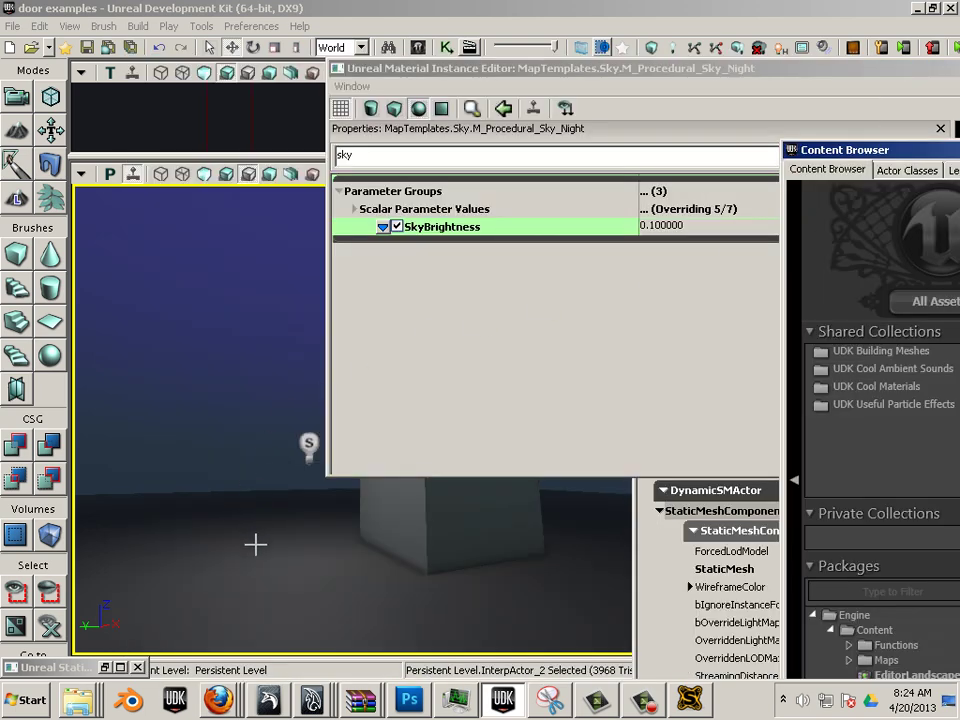
right_click(255, 544)
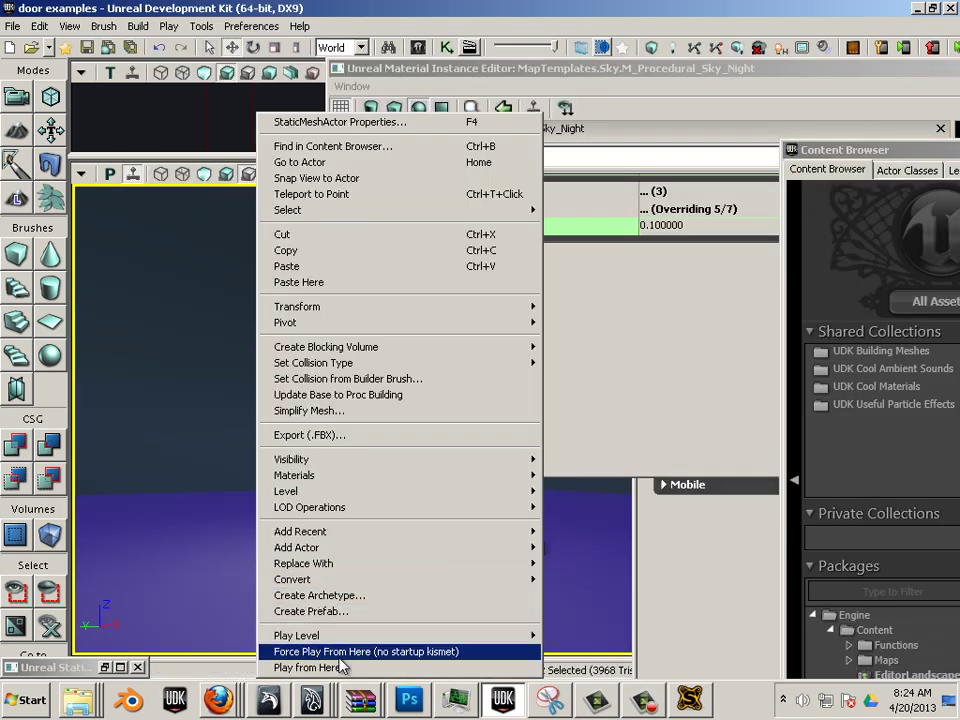
left_click(104, 26)
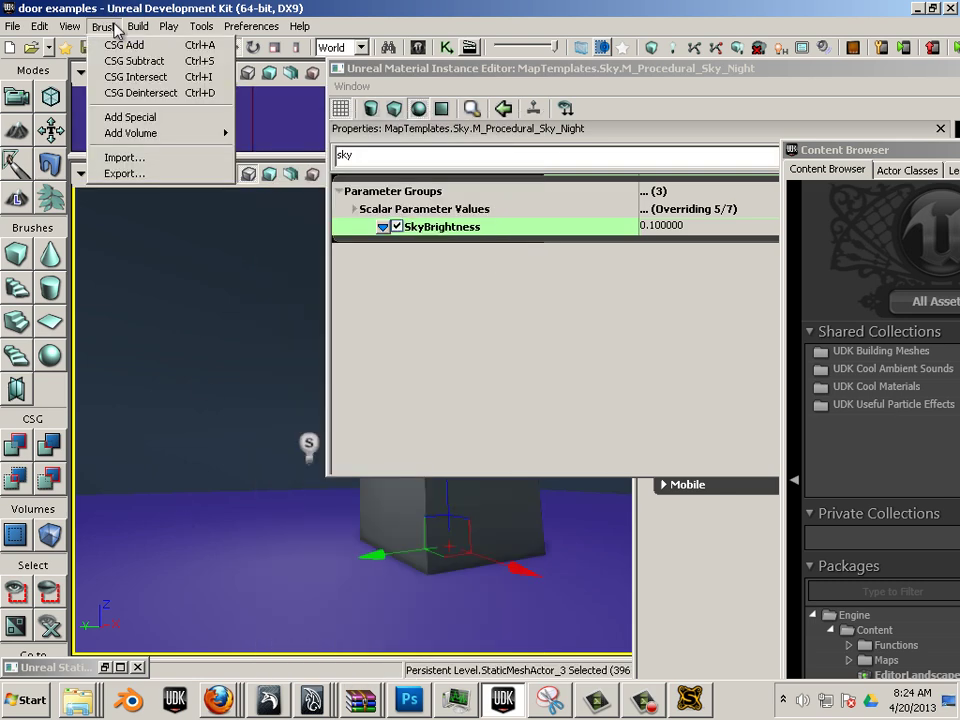
mouse_move(138, 26)
left_click(157, 79)
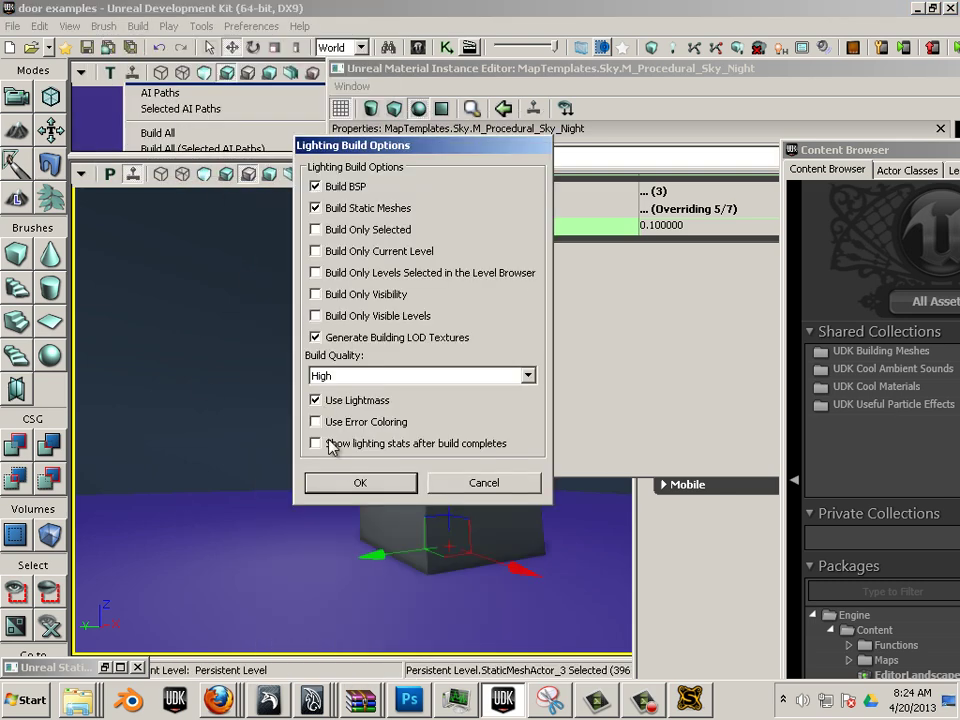
left_click(356, 481)
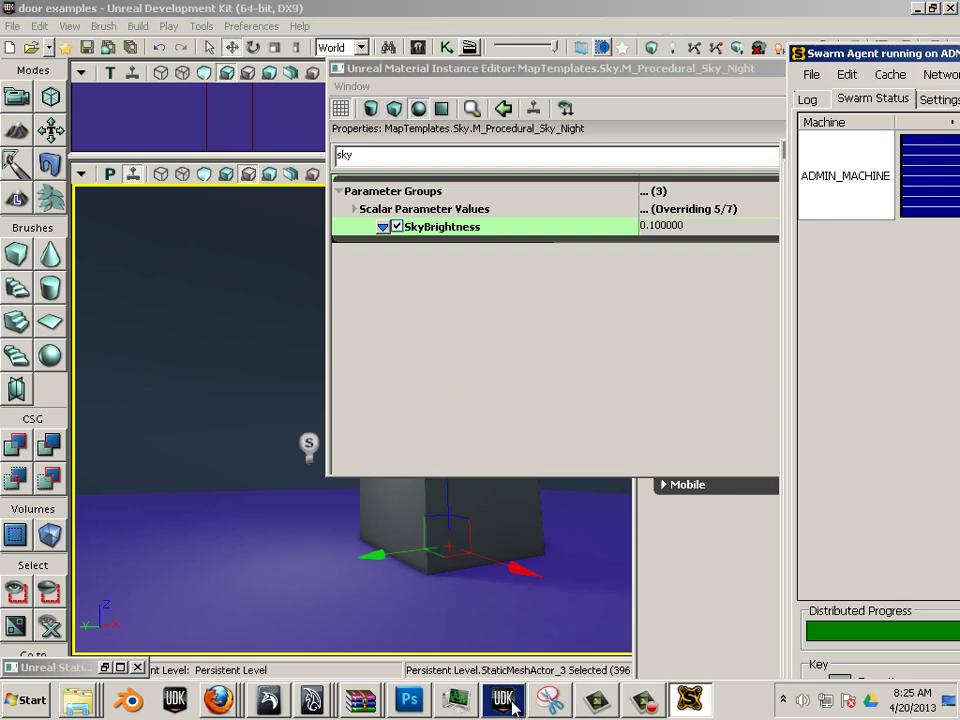
Step: Play the level from the floor near the large cube, walk around both cubes to examine the night lighting, and end the preview
right_click(223, 583)
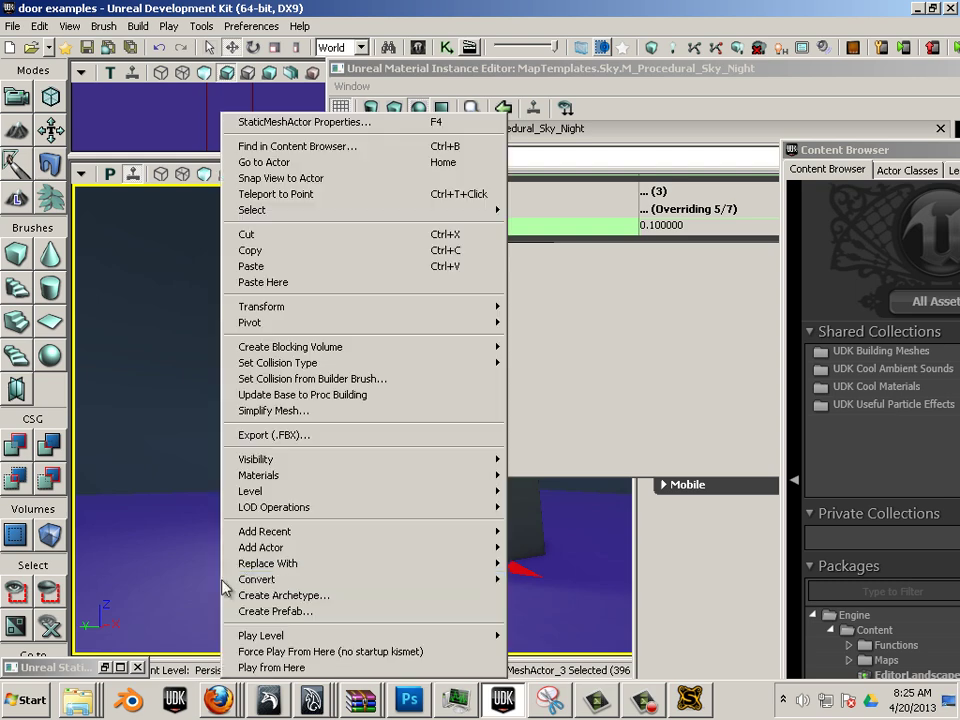
left_click(285, 663)
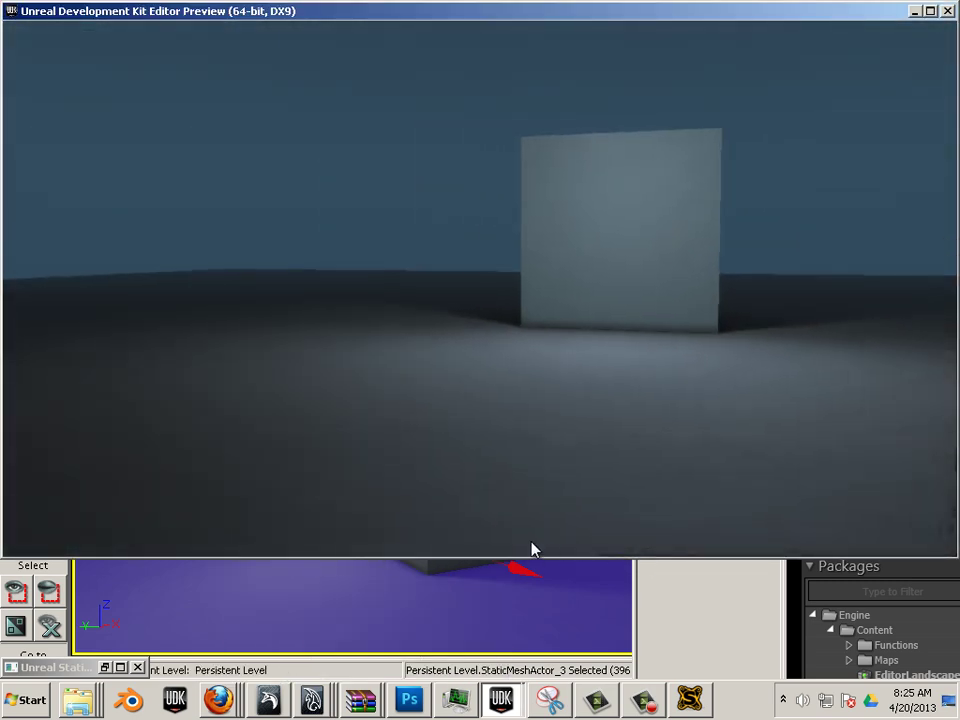
key("d")
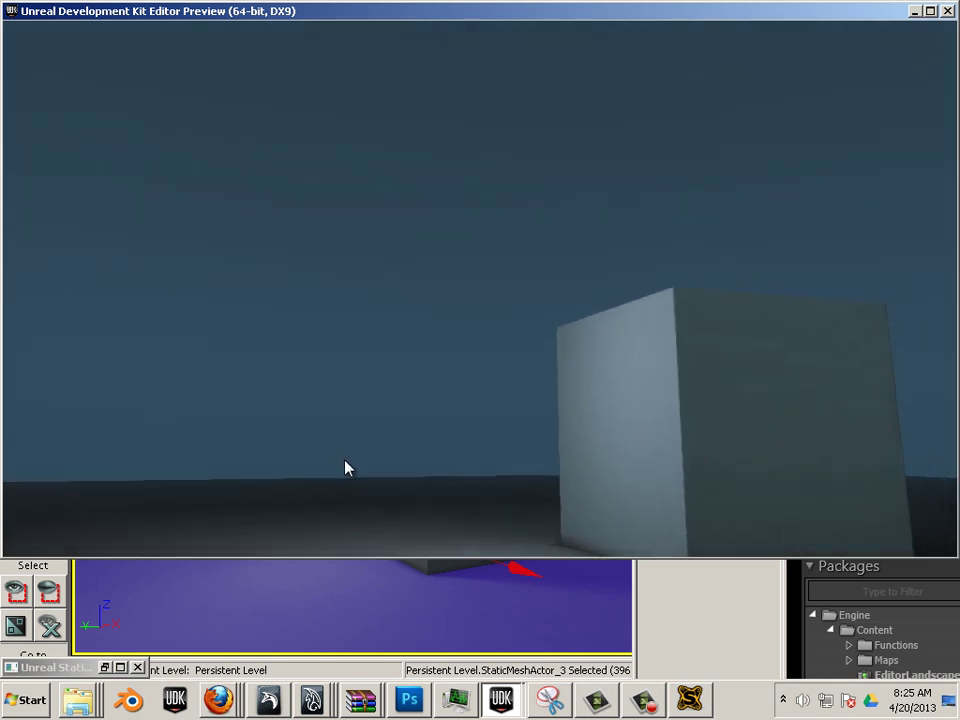
key("w")
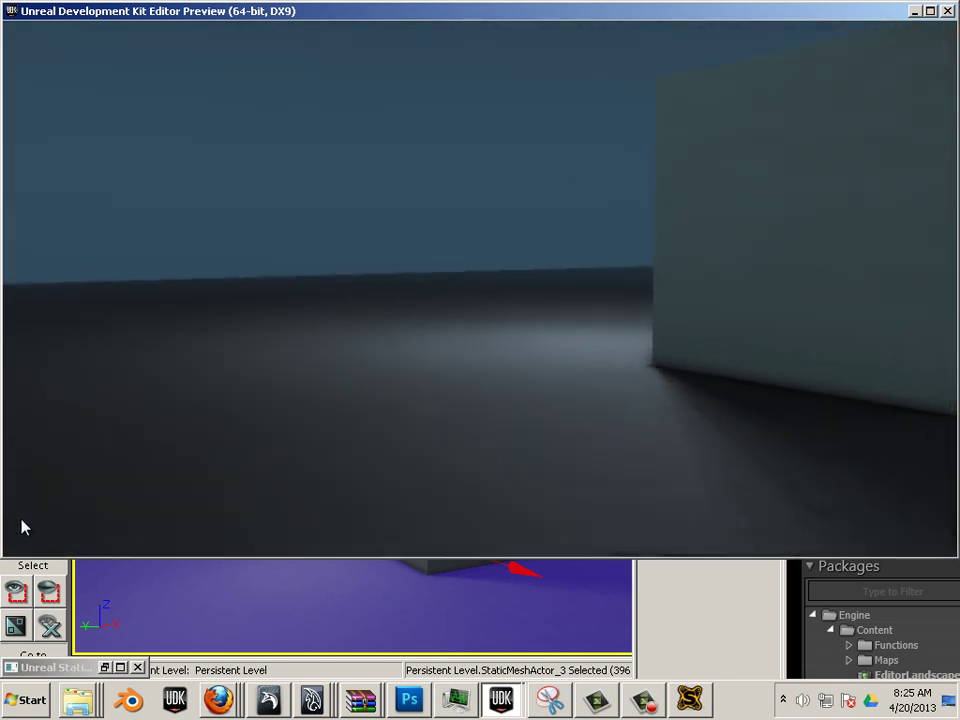
key("a")
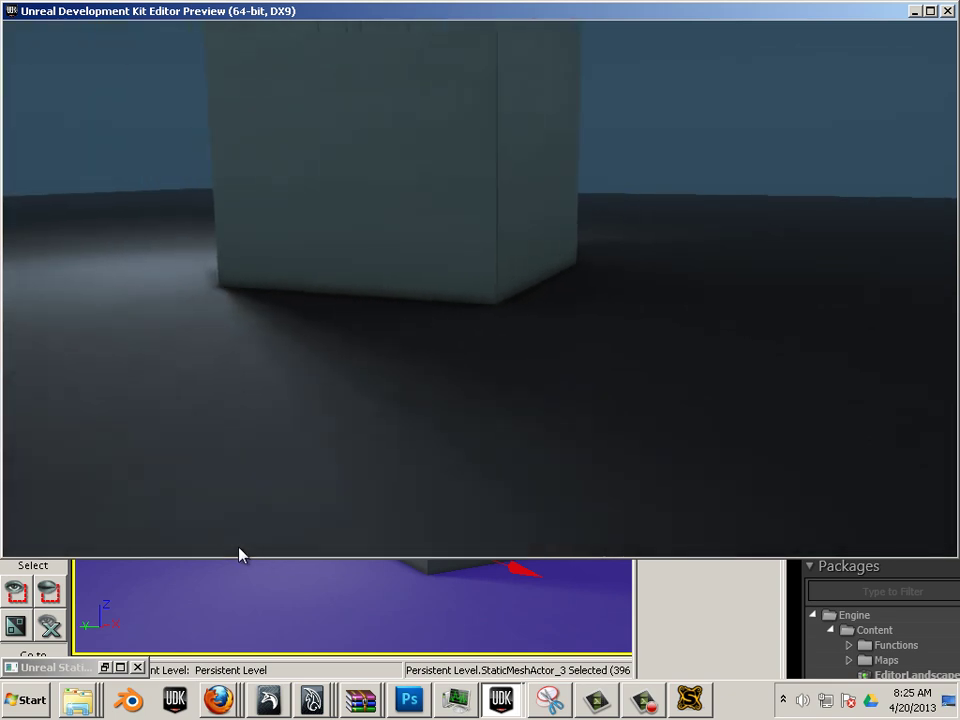
key("s")
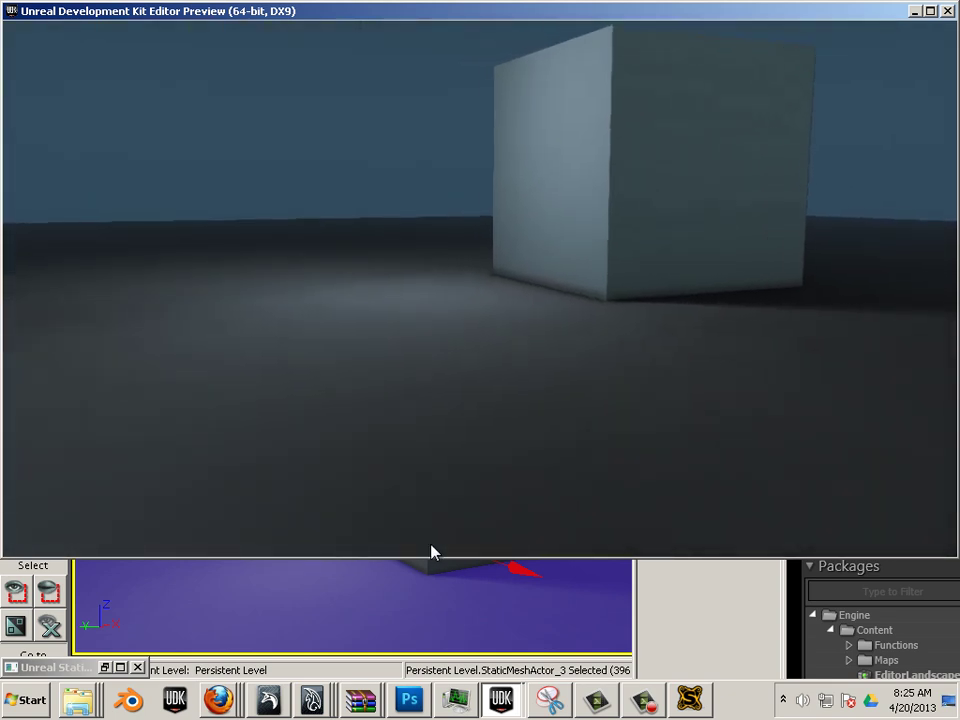
key("a")
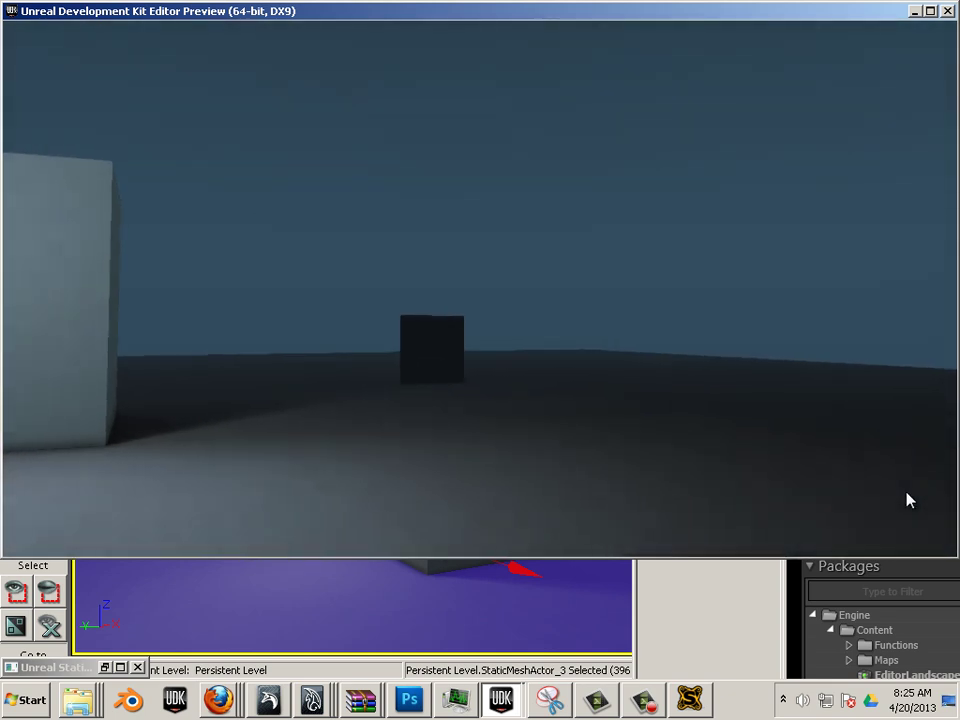
key("d")
key("w")
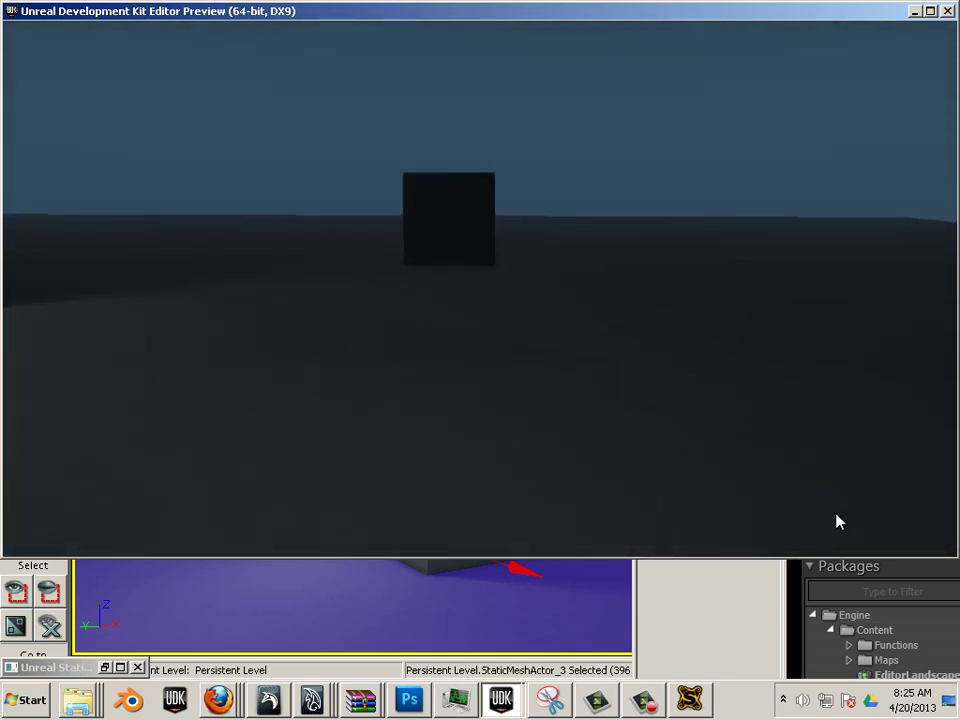
key("w")
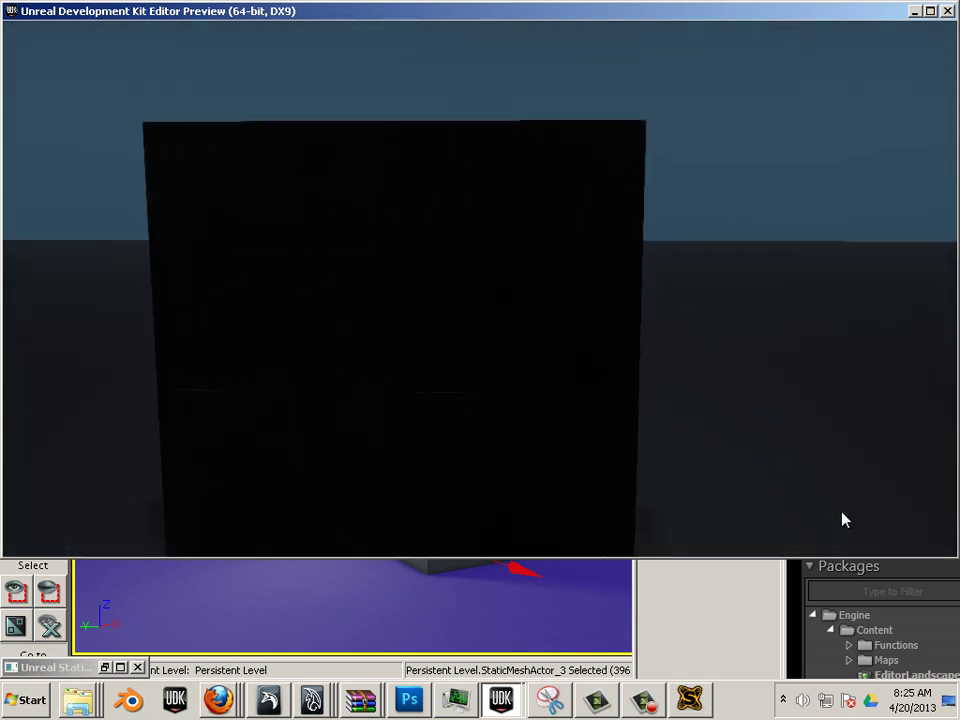
key("s")
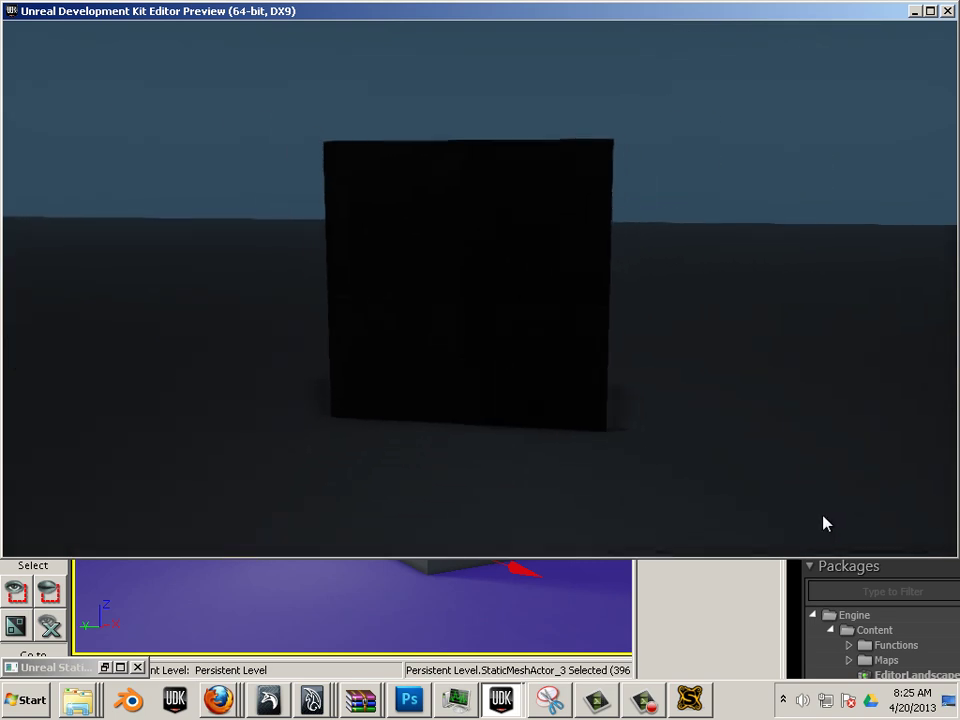
key("d")
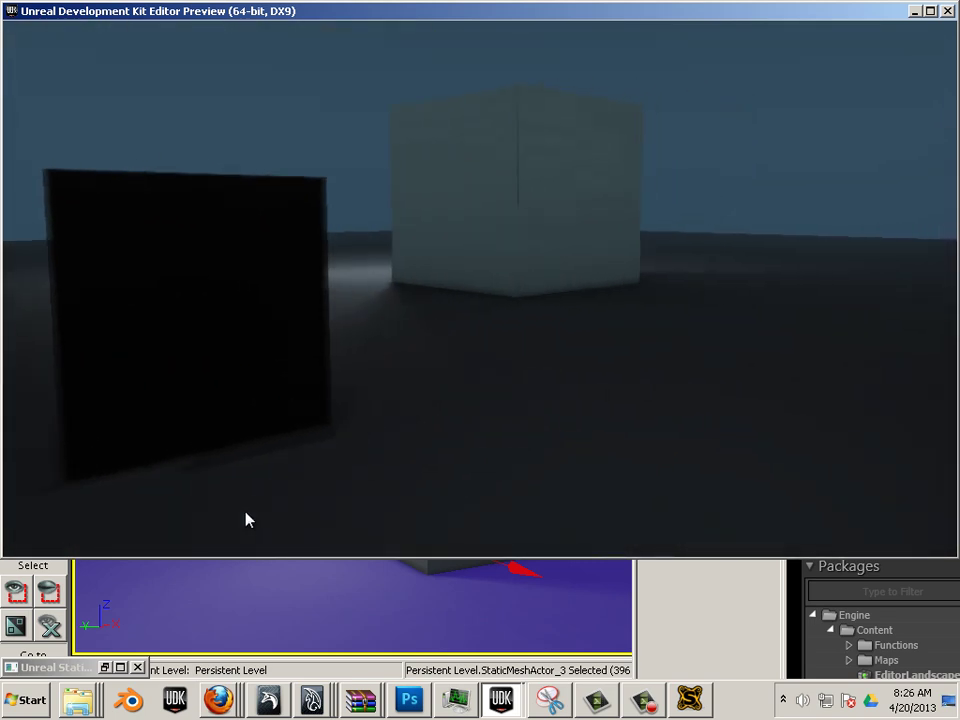
key("w")
key("w")
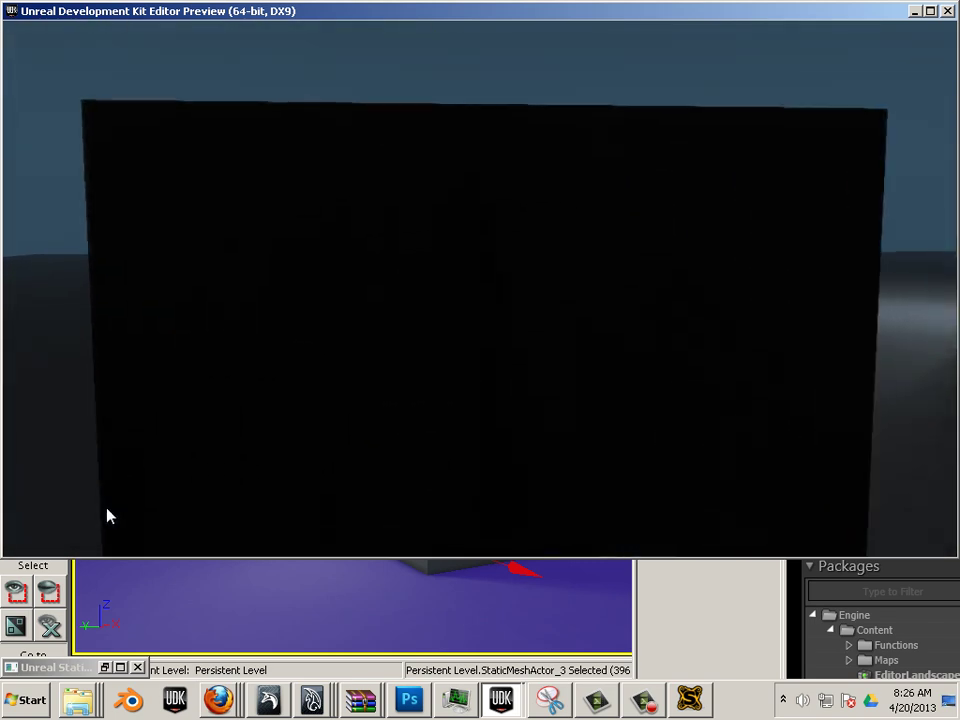
key("s")
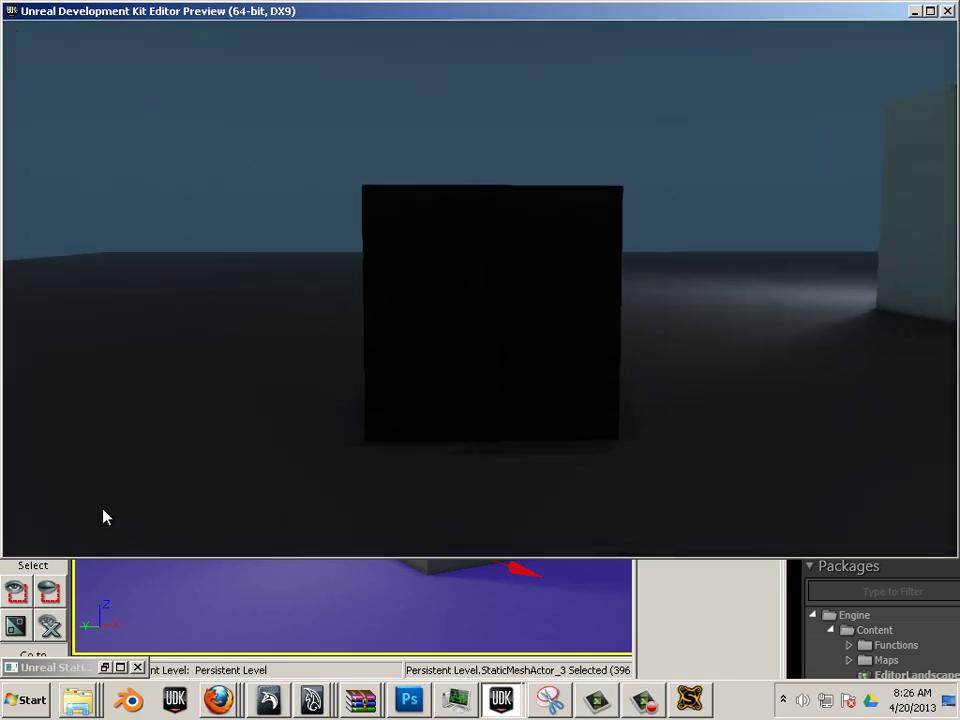
key("s")
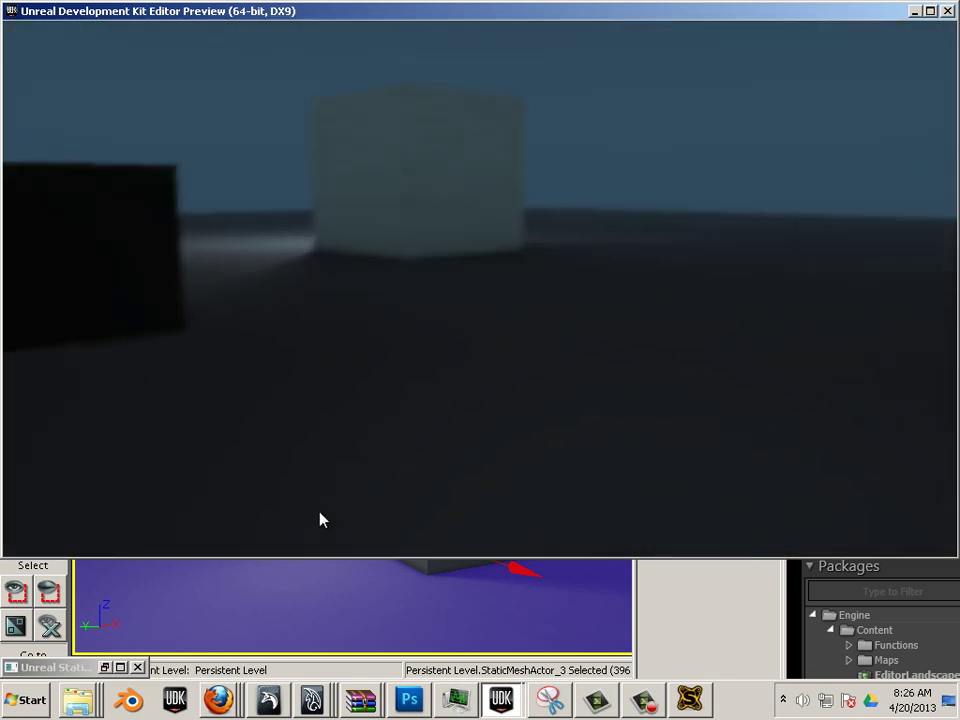
key("w")
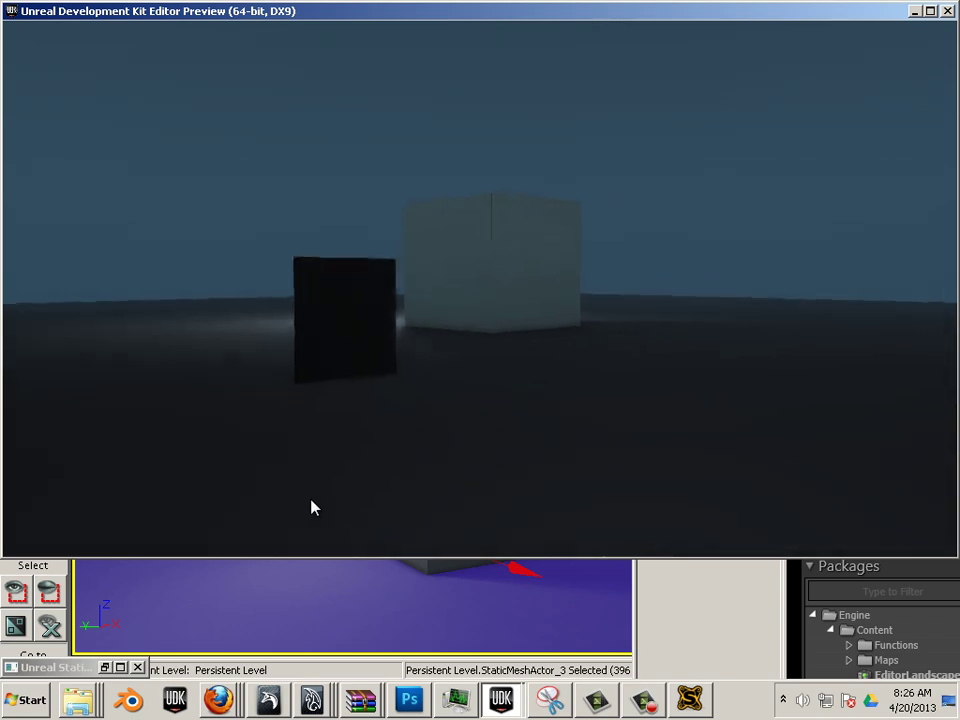
key("Escape")
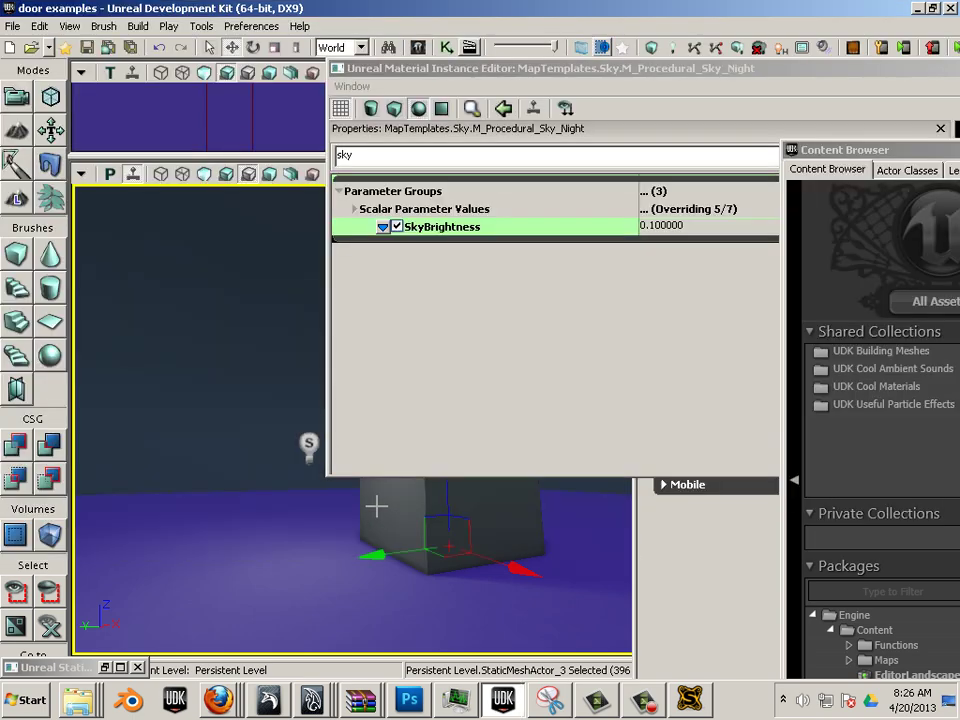
Step: Move the material editor aside and shift the point light from beside the large cube over to the smaller cube
left_click_drag(404, 71, 918, 217)
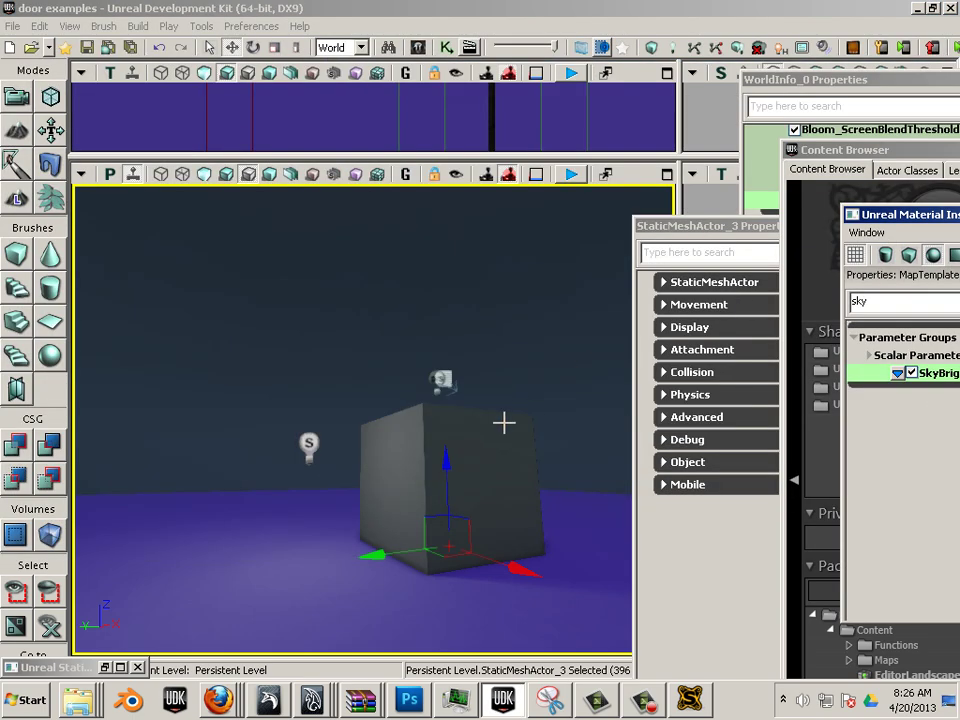
left_click_drag(456, 484, 603, 652)
left_click(121, 445)
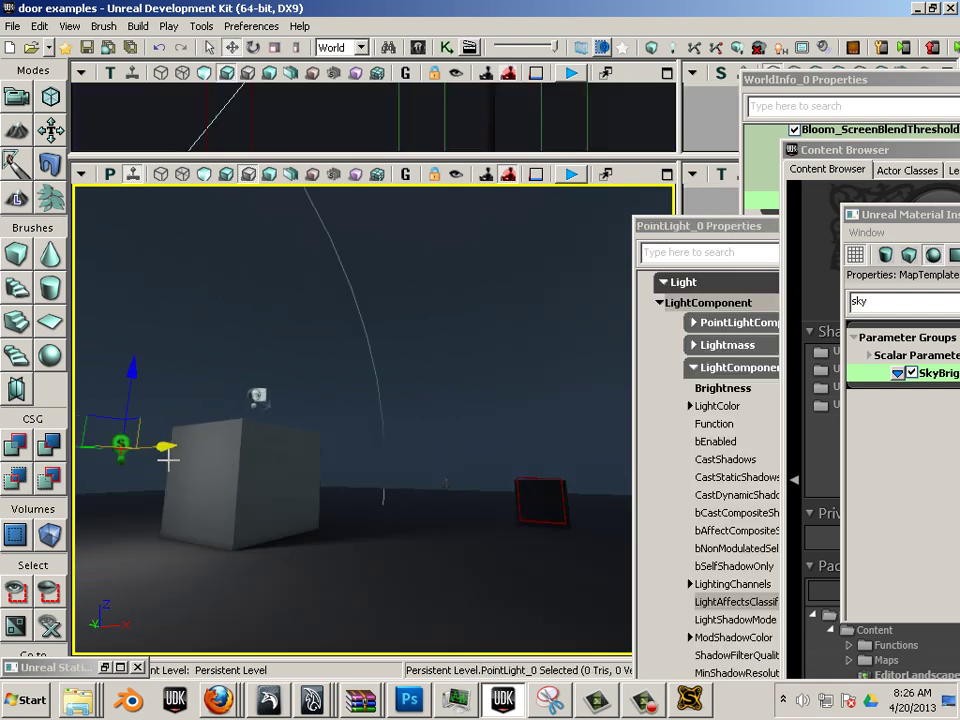
left_click_drag(158, 446, 462, 458)
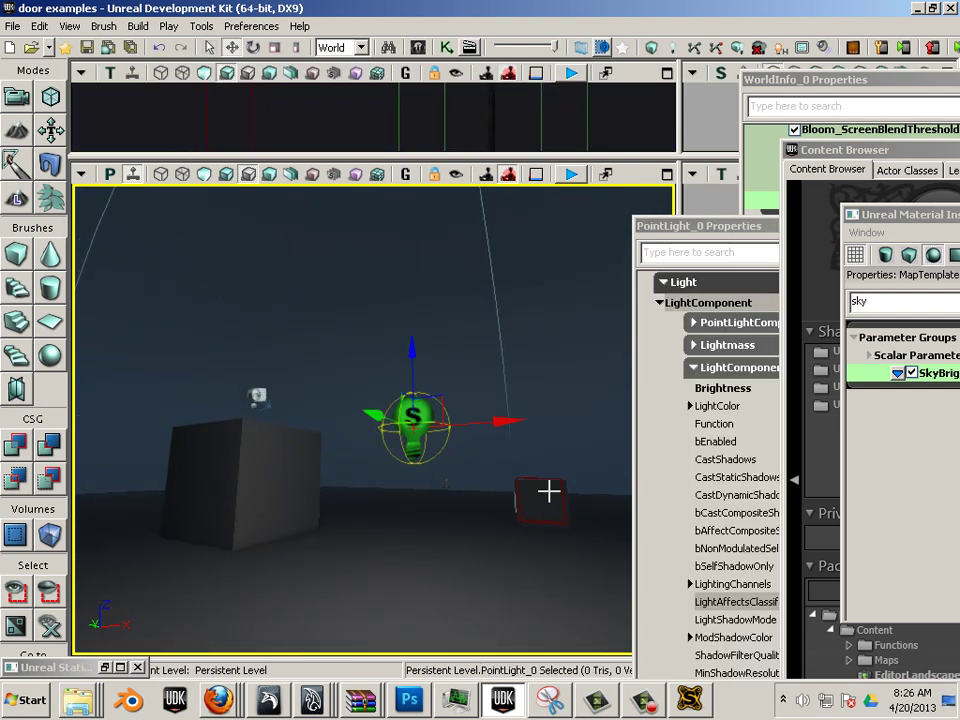
left_click_drag(411, 420, 494, 441)
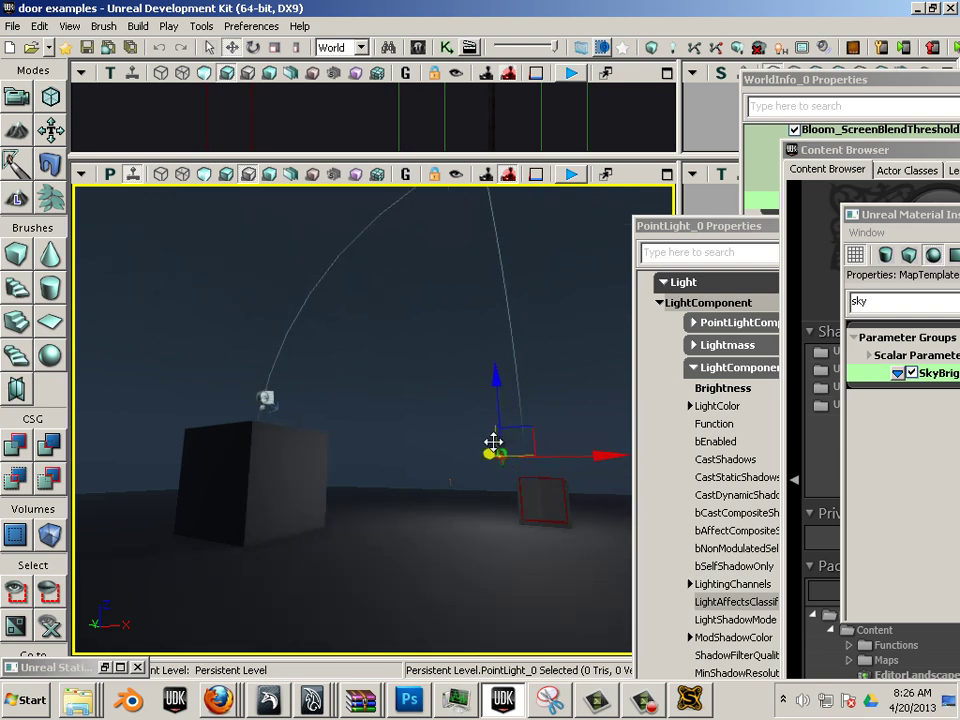
Step: Raise the point light higher above the floor near the smaller cube and bring its properties window into view
left_click_drag(495, 525, 556, 586)
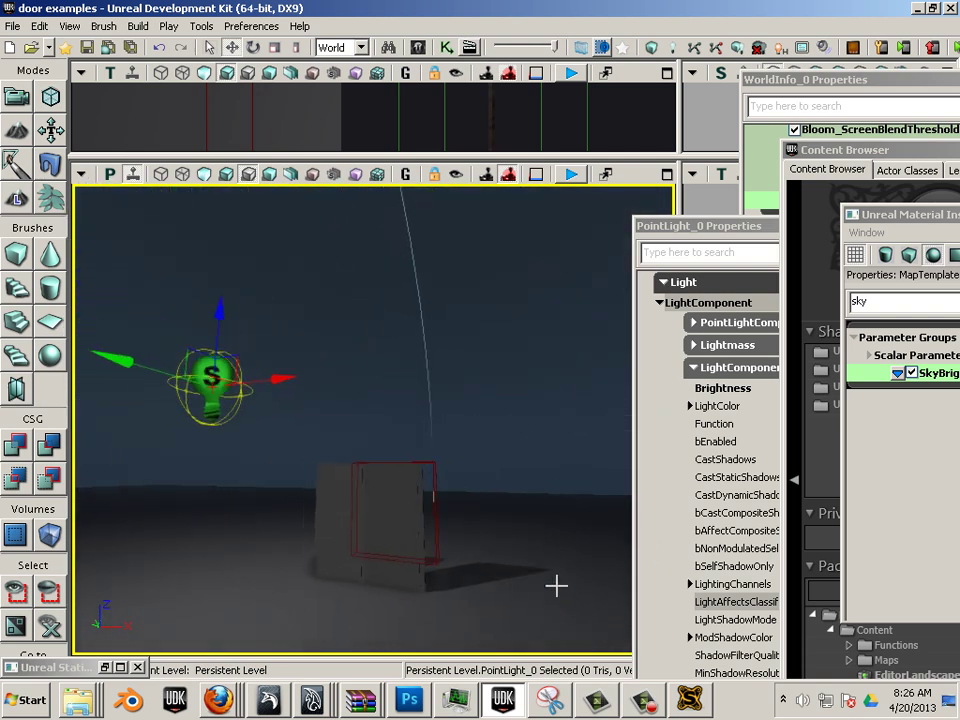
left_click_drag(225, 321, 264, 240)
left_click_drag(236, 435, 226, 457)
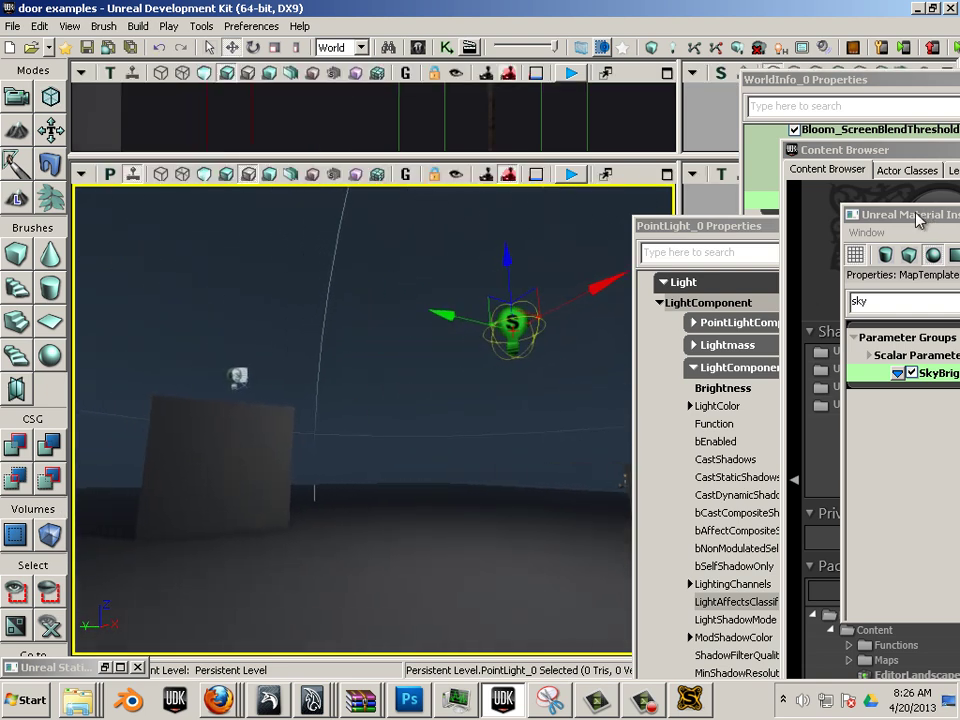
left_click(754, 226)
left_click_drag(766, 229, 323, 133)
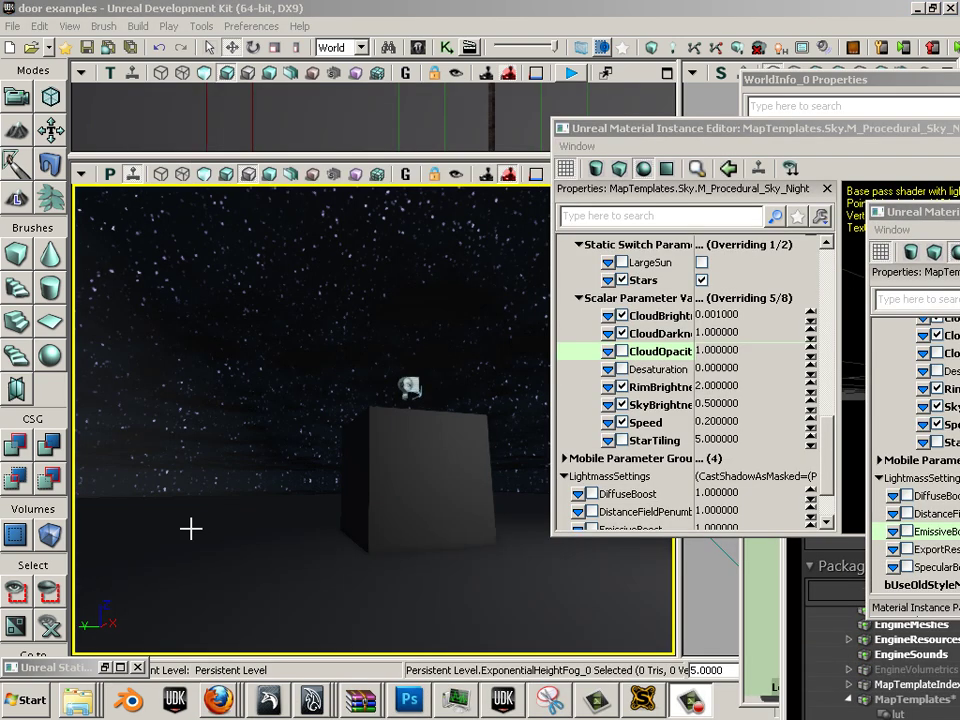
Step: Look over the starry night sky and turn off the Stars static switch in the sky material instance
left_click_drag(189, 527, 89, 424)
right_click_drag(89, 424, 193, 530)
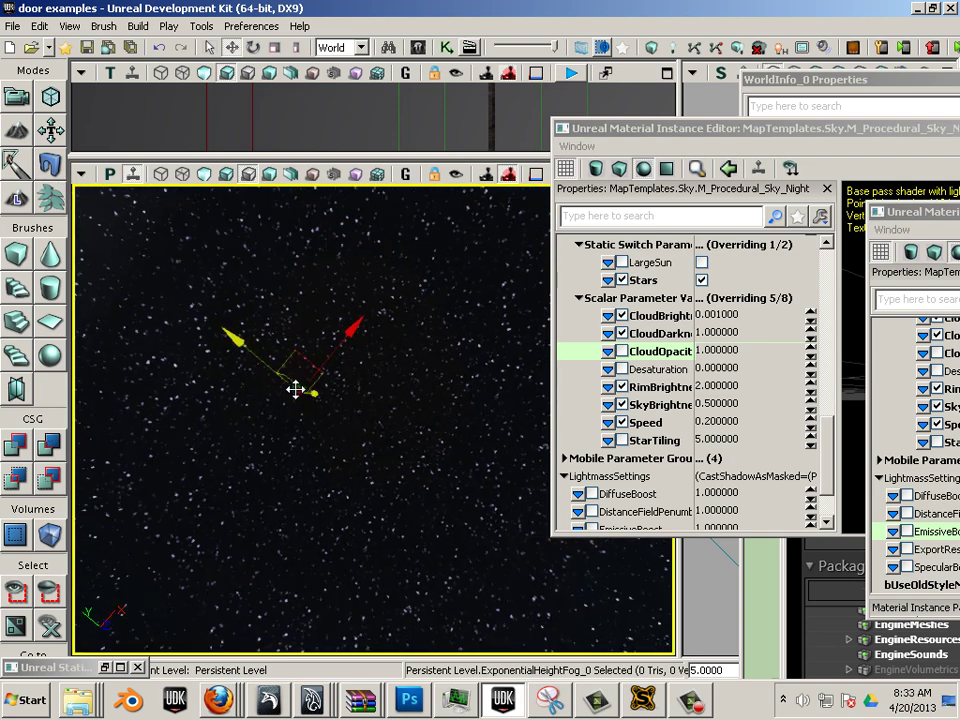
right_click_drag(317, 497, 380, 620)
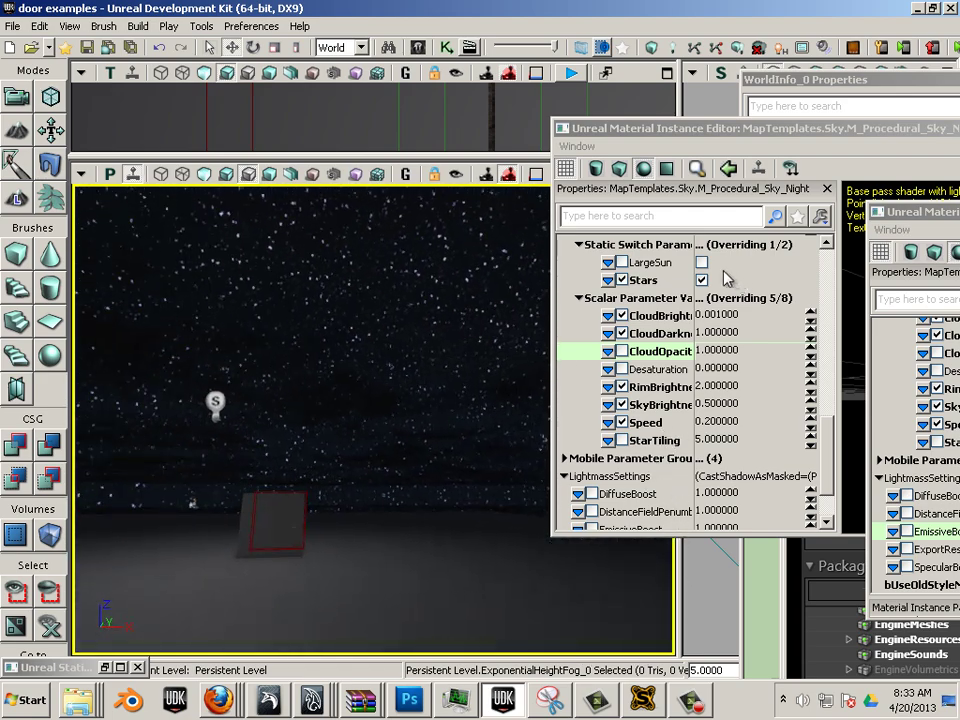
left_click(701, 280)
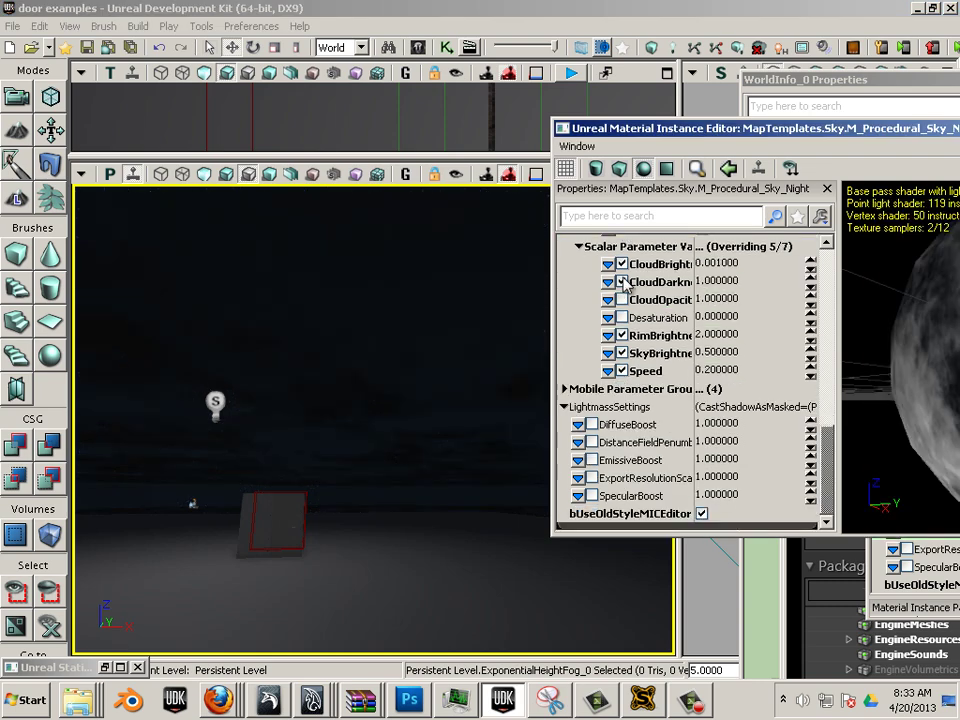
Step: Open the exponential height fog's properties, disable the fog with bEnabled, and move the properties window aside
left_click_drag(362, 461, 335, 347)
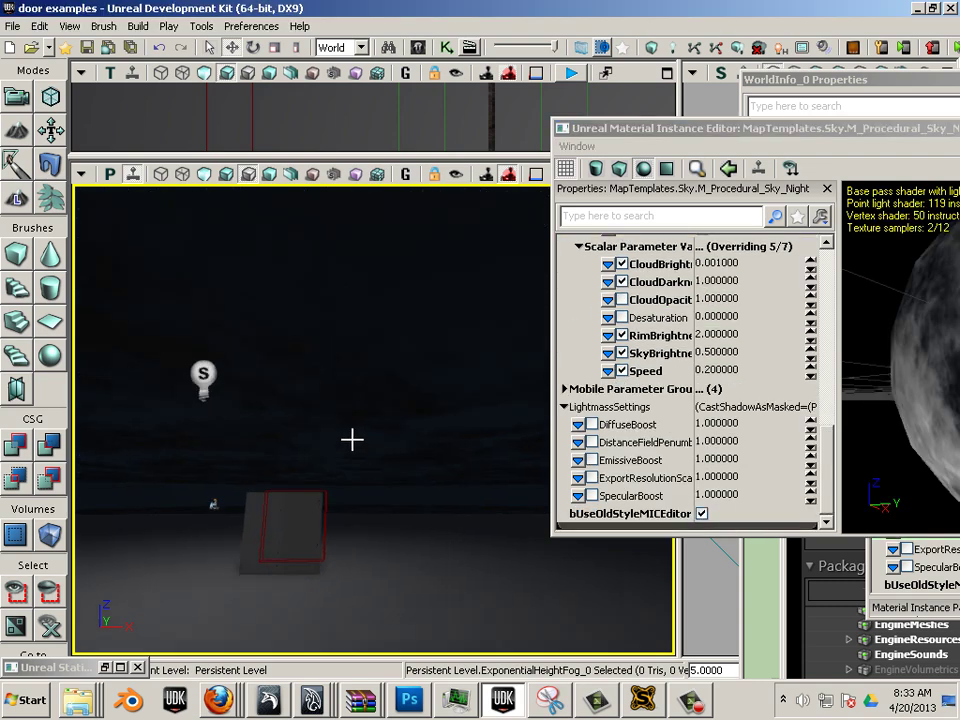
right_click_drag(352, 440, 393, 183)
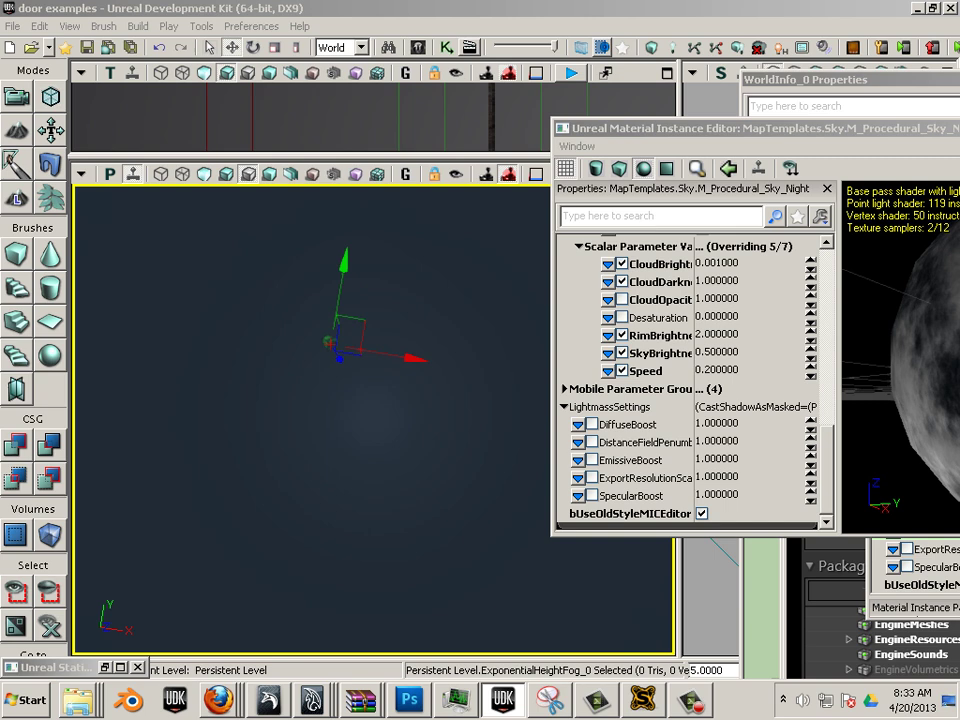
key("F4")
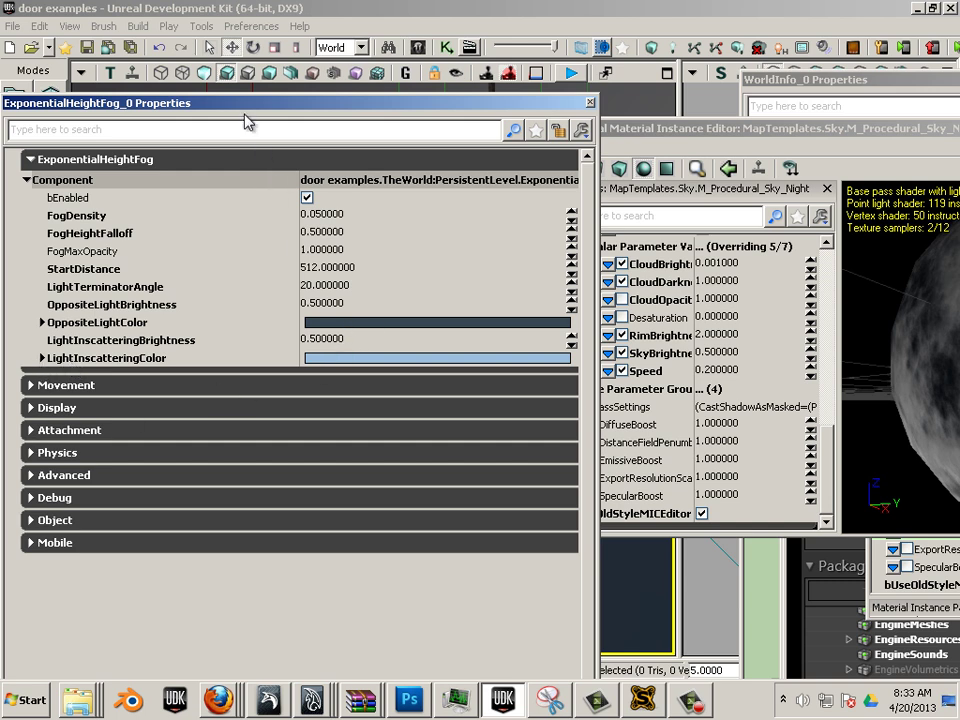
left_click_drag(252, 110, 601, 145)
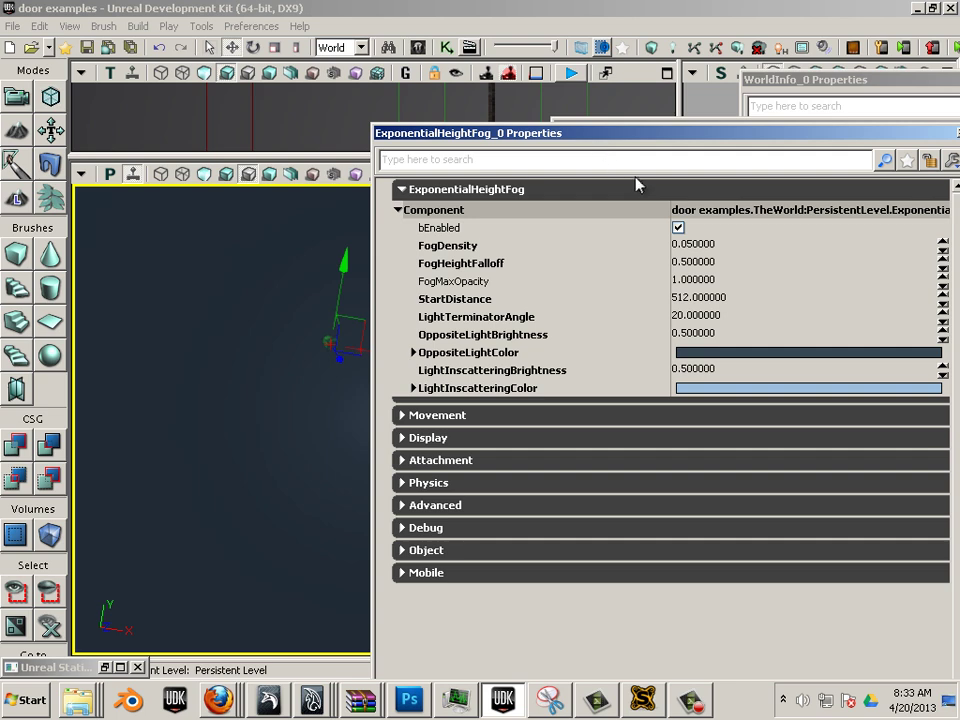
left_click(678, 228)
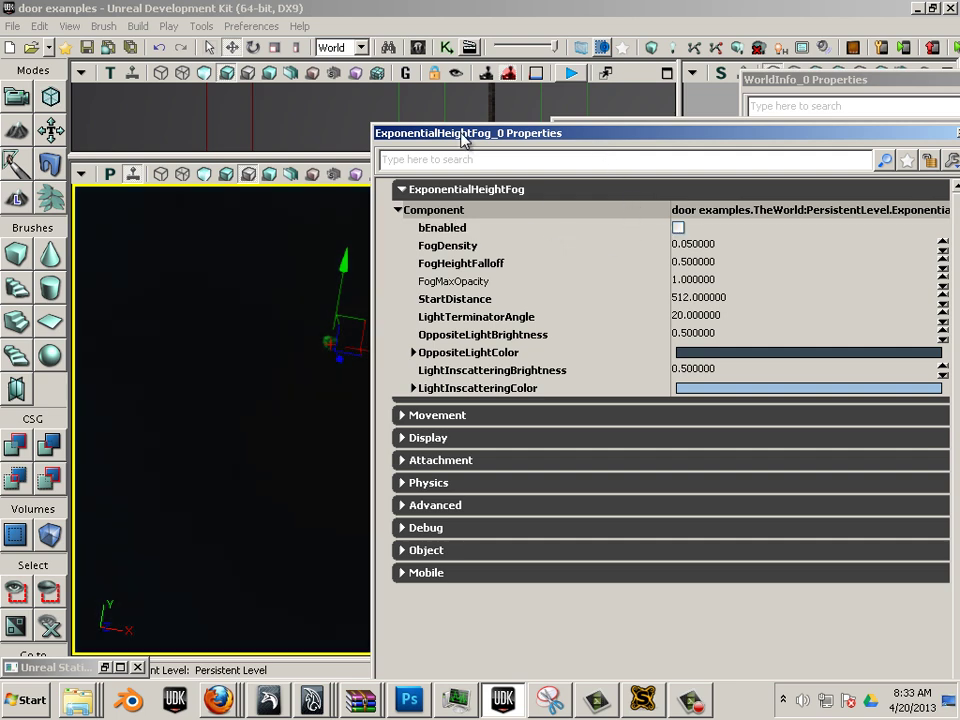
left_click_drag(516, 133, 924, 264)
Step: Select the dominant directional light above the large cube so that its properties are shown
mouse_move(312, 399)
right_mouse_down()
mouse_move(345, 654)
mouse_move(287, 651)
mouse_move(307, 388)
right_mouse_up()
left_click_drag(307, 388, 292, 368)
left_click(237, 396)
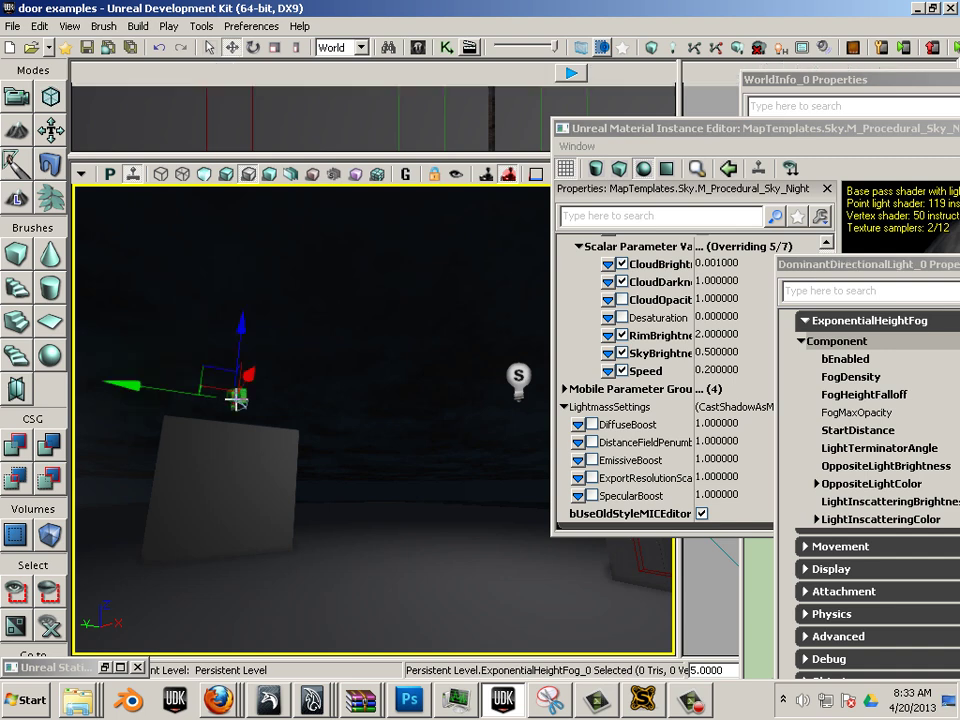
left_click_drag(383, 444, 375, 472)
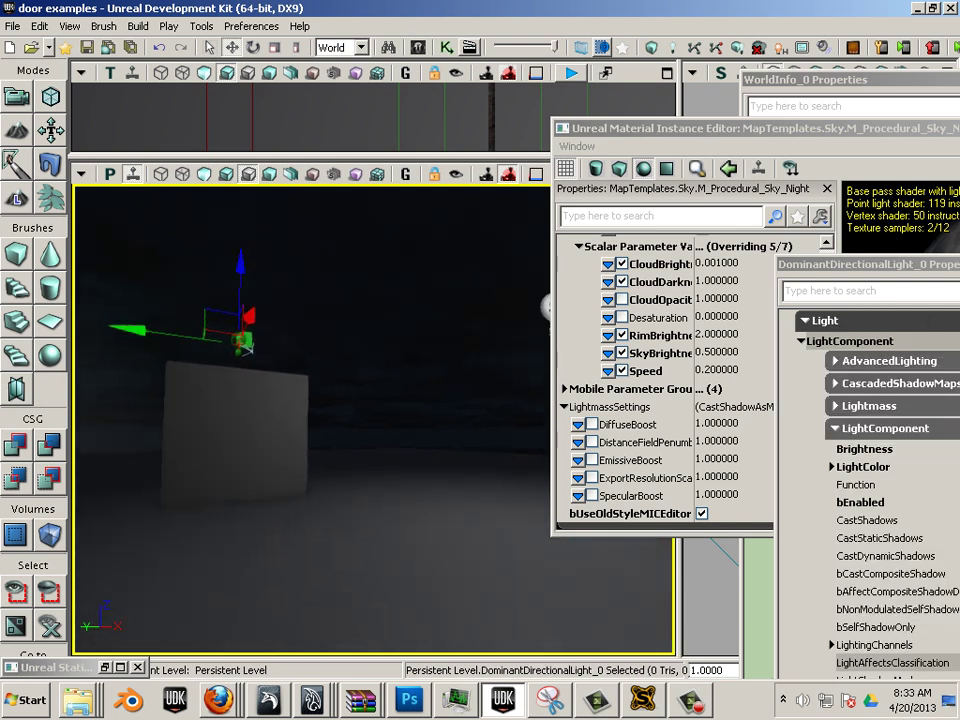